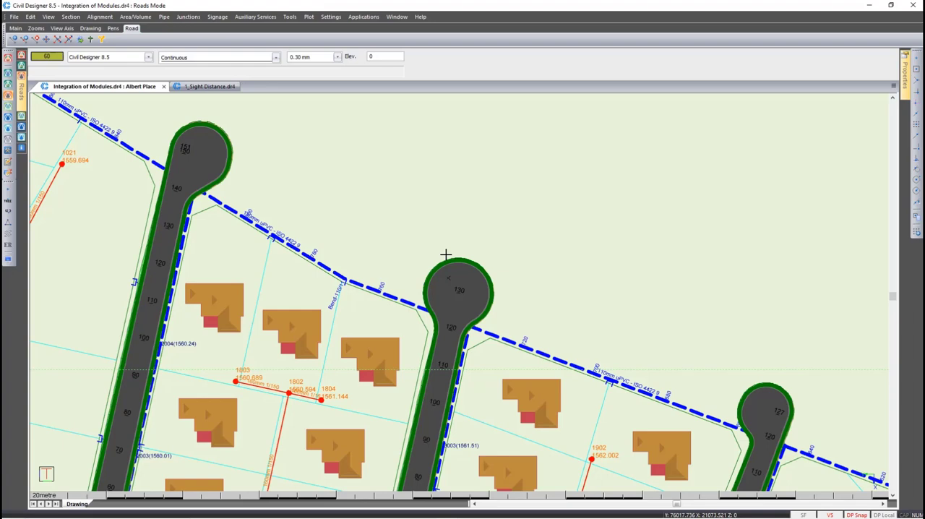
Open the middle road's cul-de-sac at chainage 130 for editing and preview the Offset Right, Symmetrical and Round types
{"action": "key", "text": "F8"}
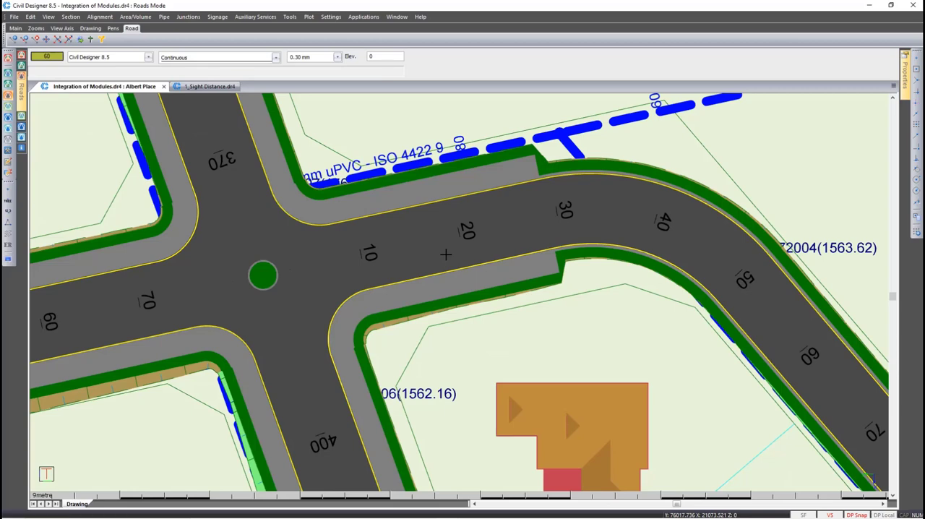
{"action": "key", "text": "F8"}
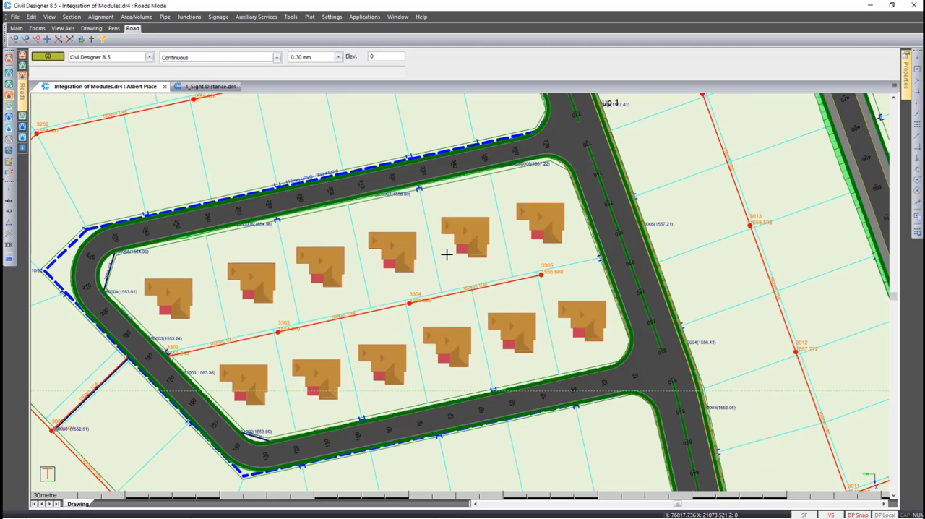
{"action": "key", "text": "F8"}
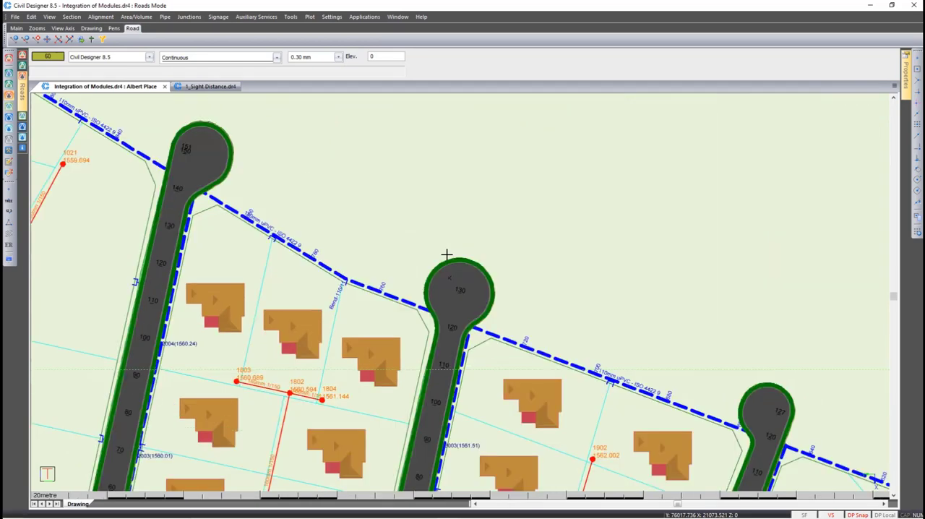
{"action": "left_click", "coordinate": [189, 18]}
{"action": "left_click", "coordinate": [208, 73]}
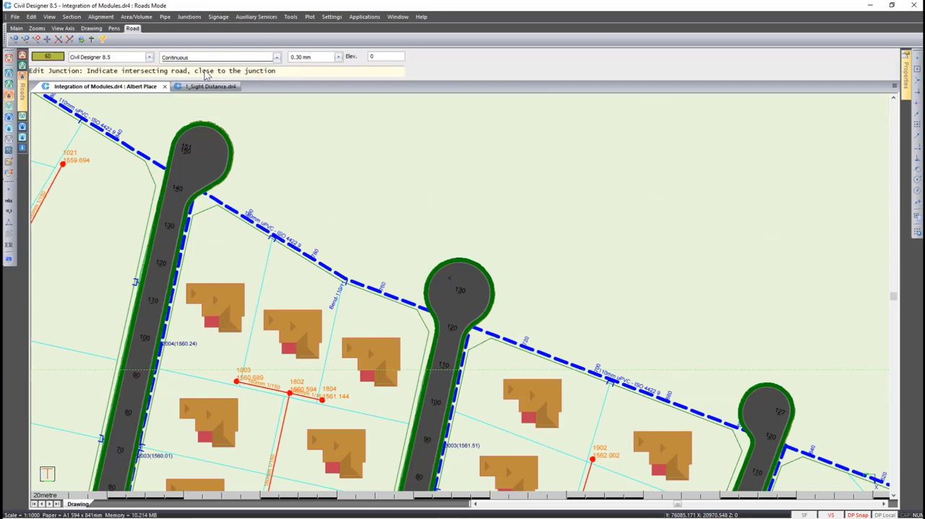
{"action": "left_click", "coordinate": [453, 273]}
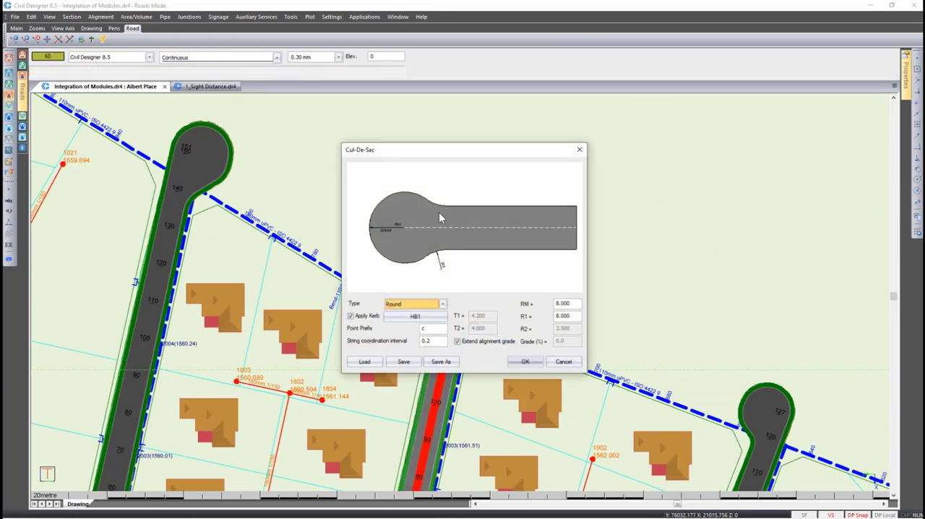
{"action": "left_click_drag", "start_coordinate": [422, 150], "coordinate": [612, 109]}
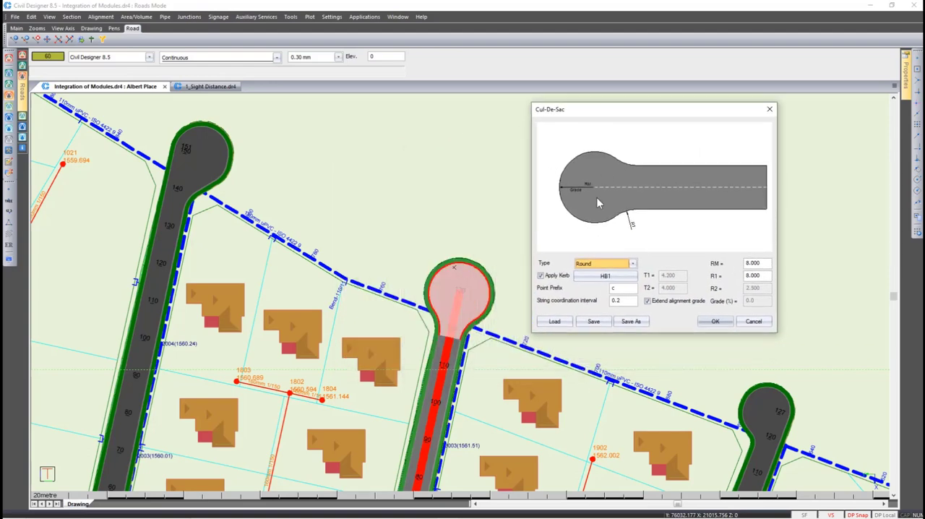
{"action": "scroll", "coordinate": [608, 263], "scroll_direction": "down", "scroll_amount": 1}
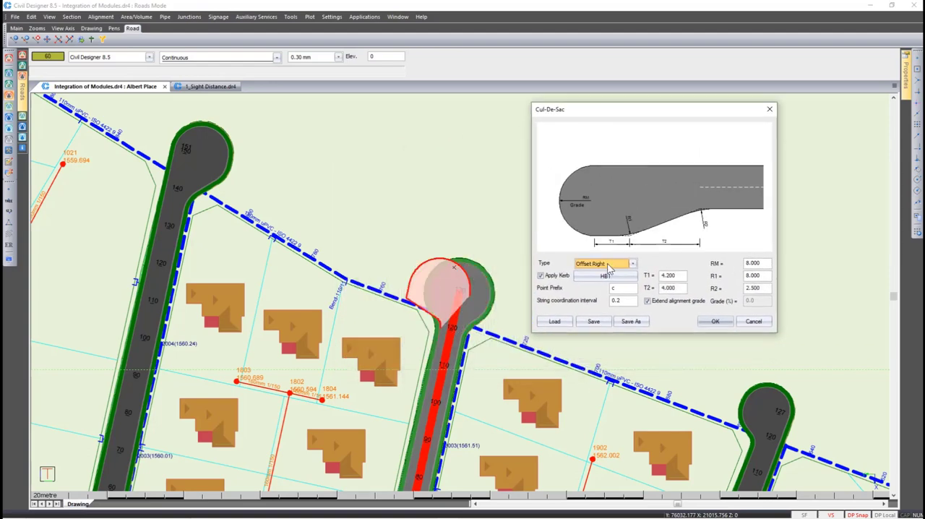
{"action": "scroll", "coordinate": [607, 267], "scroll_direction": "down", "scroll_amount": 1}
{"action": "scroll", "coordinate": [607, 266], "scroll_direction": "down", "scroll_amount": 1}
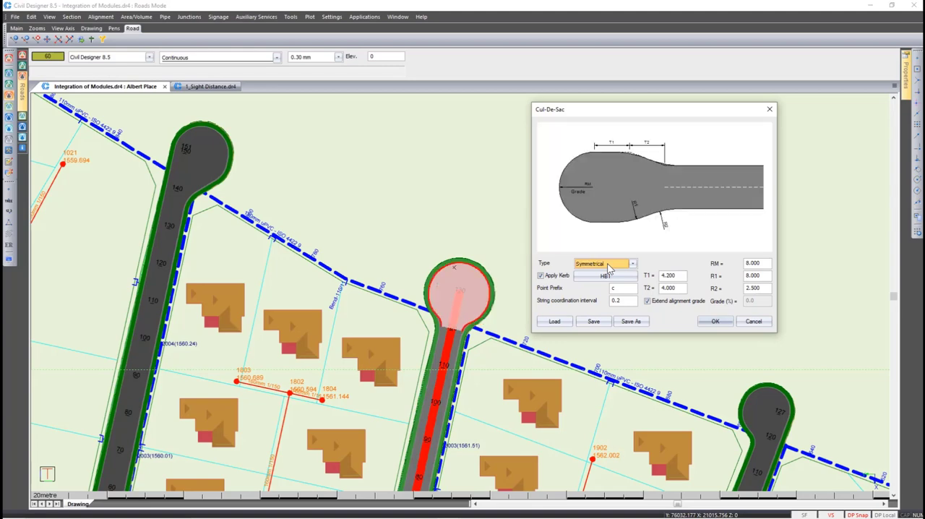
{"action": "scroll", "coordinate": [607, 263], "scroll_direction": "up", "scroll_amount": 3}
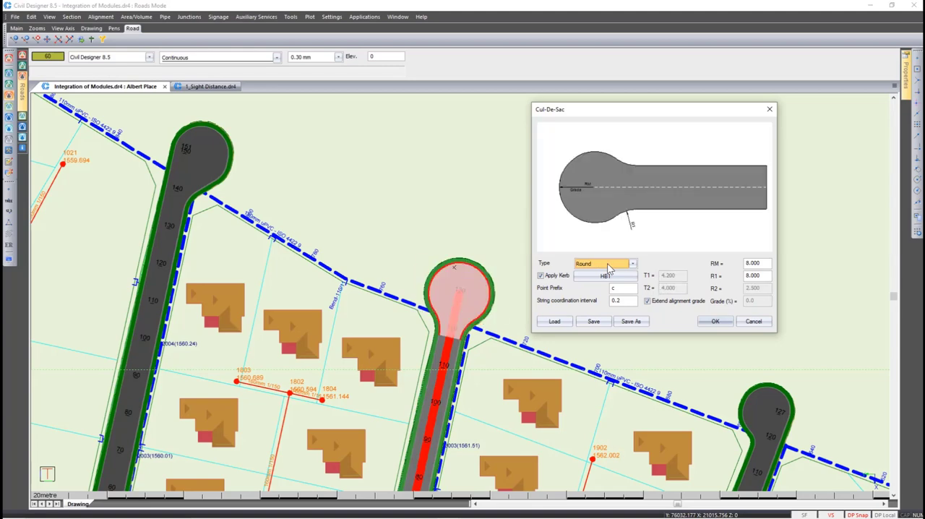
Preview the round cul-de-sac with its RM radius set to 10, and discard the edit
{"action": "double_click", "coordinate": [758, 263]}
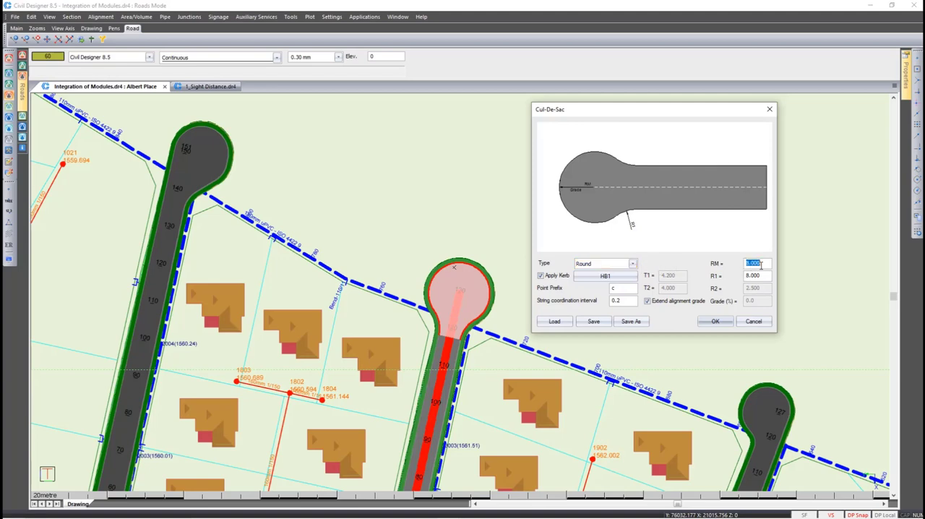
{"action": "type", "text": "10"}
{"action": "left_click", "coordinate": [766, 276]}
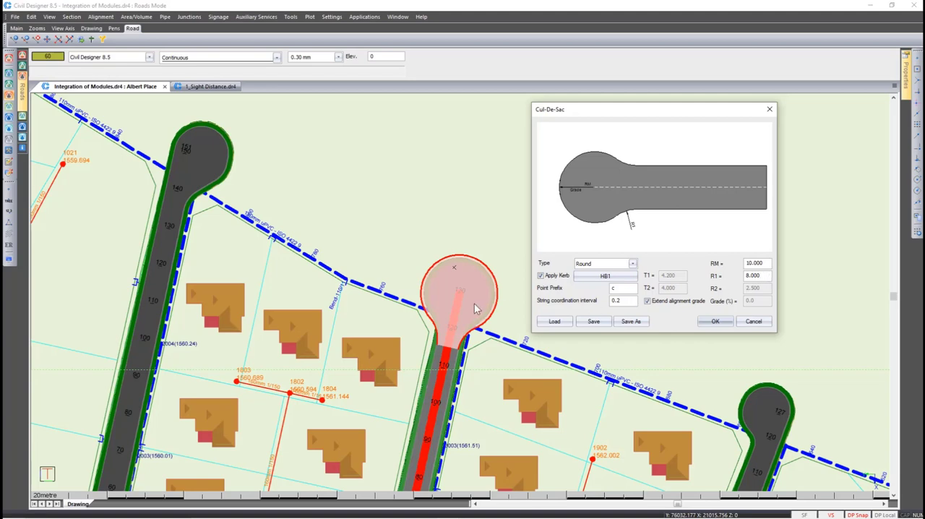
{"action": "left_click", "coordinate": [751, 322]}
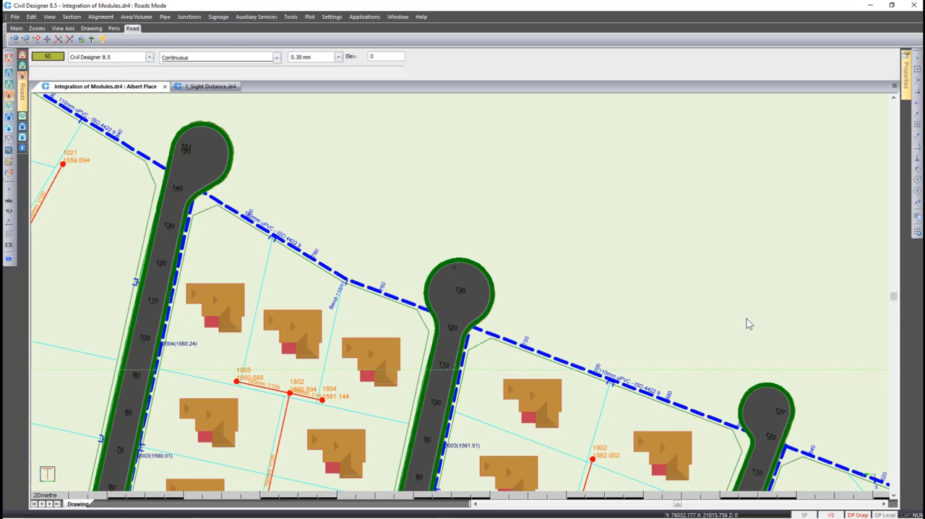
Edit the cul-de-sac at the end of the road near chainage 127 and change its type to Hammer Head
{"action": "right_click", "coordinate": [747, 319]}
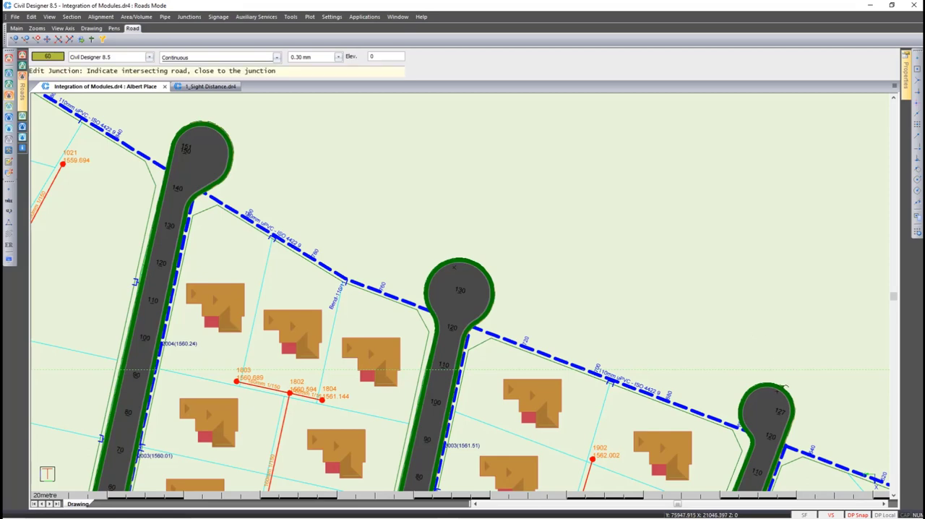
{"action": "left_click", "coordinate": [777, 394]}
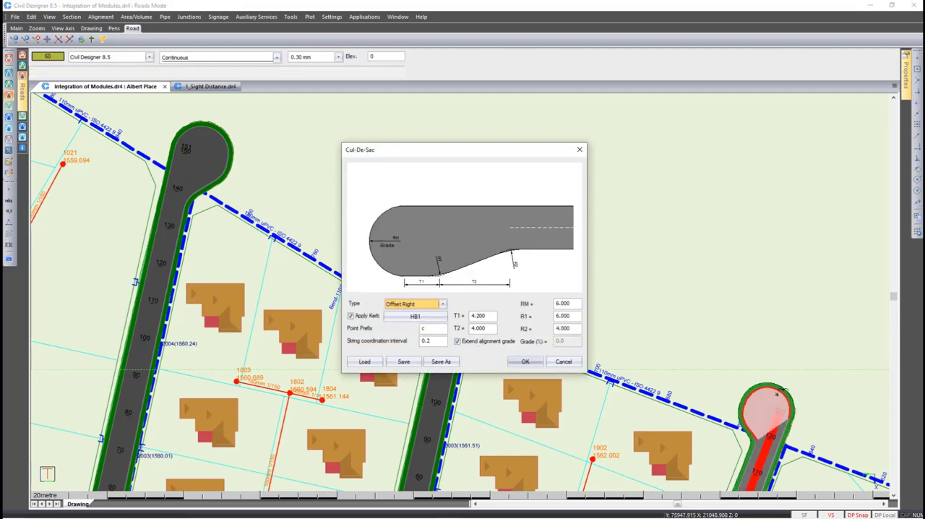
{"action": "left_click", "coordinate": [443, 304]}
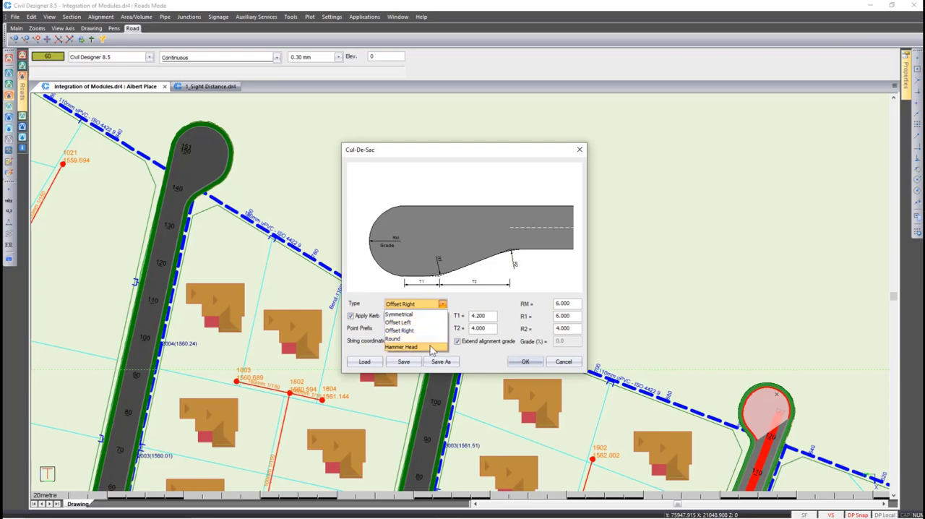
{"action": "left_click", "coordinate": [431, 347]}
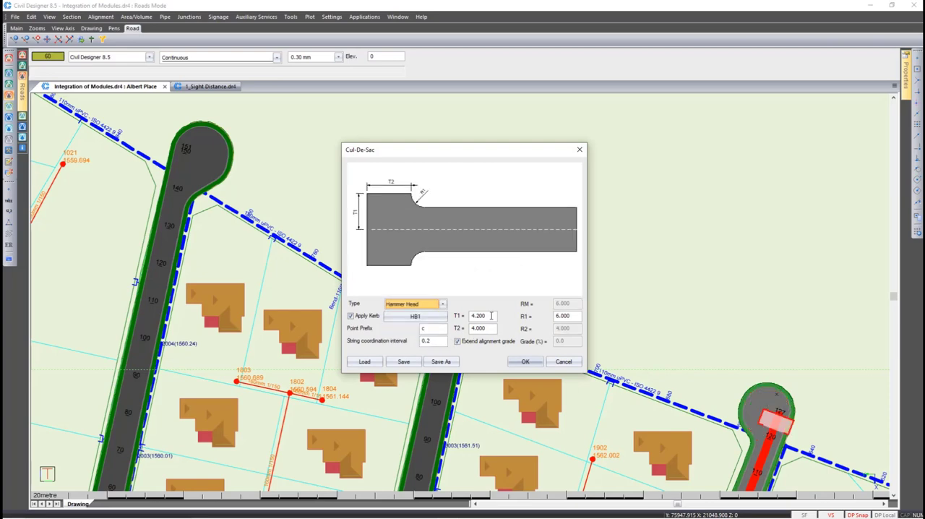
Set the hammer head's T1 to 11, T2 to 6.5 and R1 to 3
{"action": "left_click_drag", "start_coordinate": [491, 316], "coordinate": [454, 316]}
{"action": "type", "text": "11"}
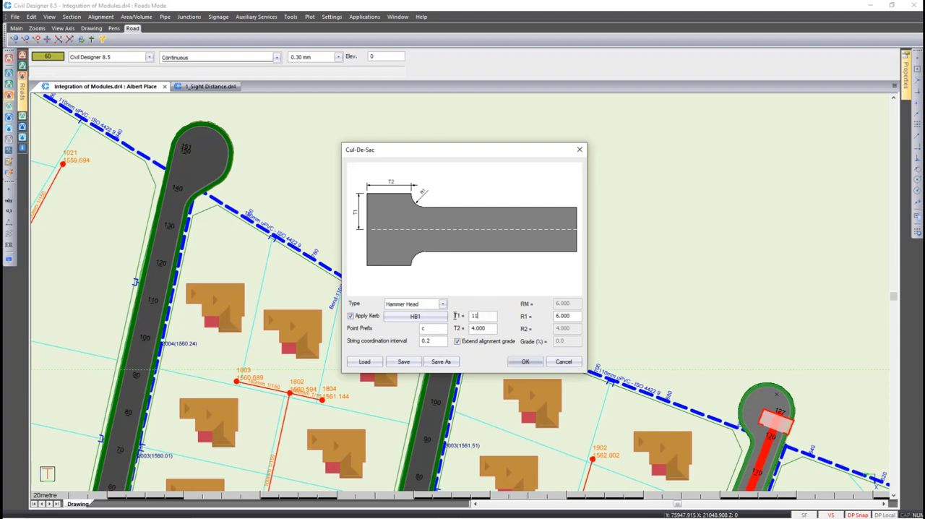
{"action": "key", "text": "Tab"}
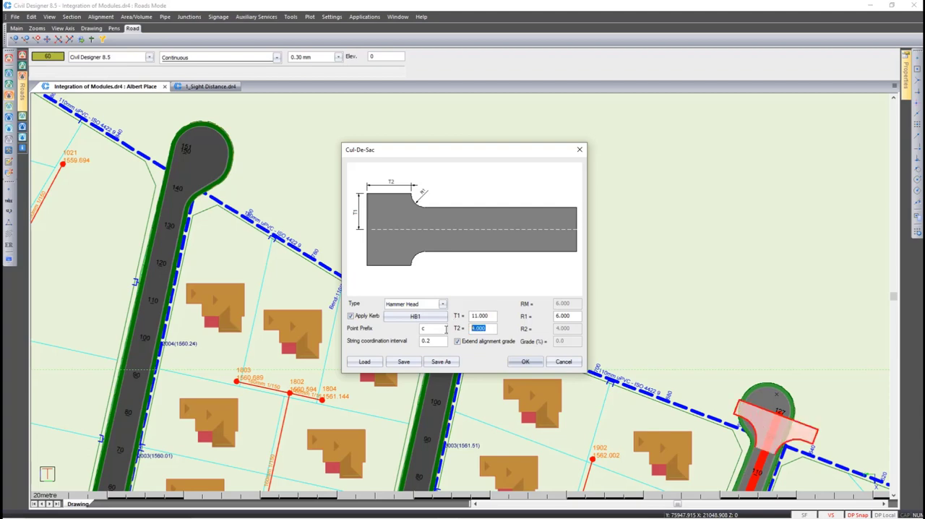
{"action": "type", "text": "6.5"}
{"action": "key", "text": "Tab"}
{"action": "type", "text": "3"}
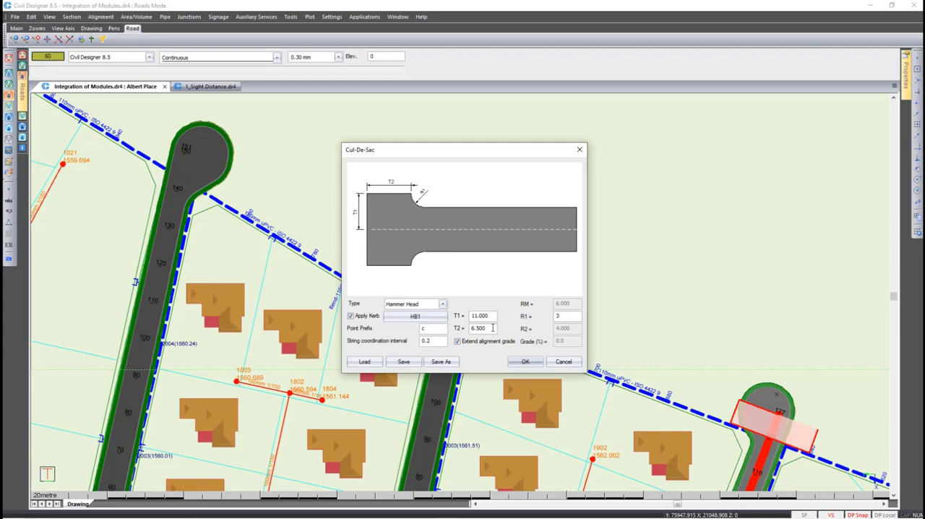
{"action": "key", "text": "Tab"}
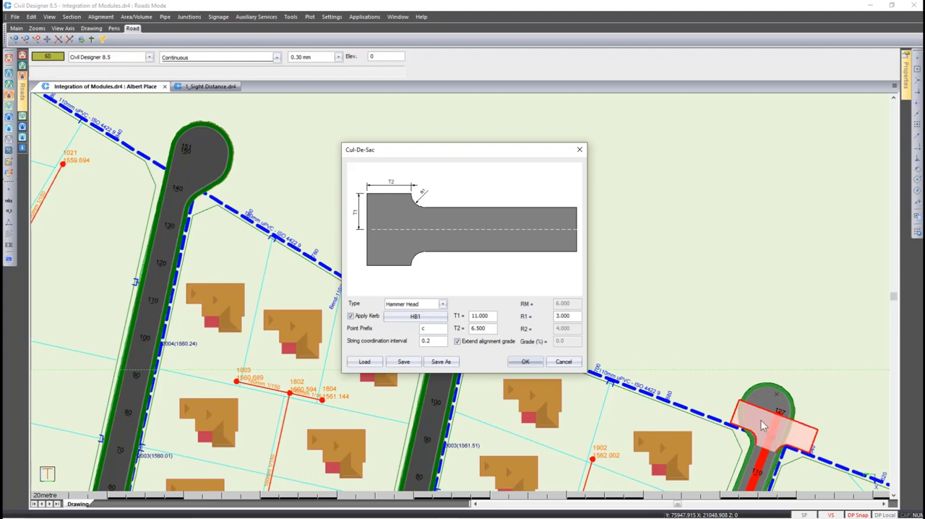
Apply the hammer head edit and let the road regenerate without any screen, printer or file output
{"action": "left_click", "coordinate": [513, 365]}
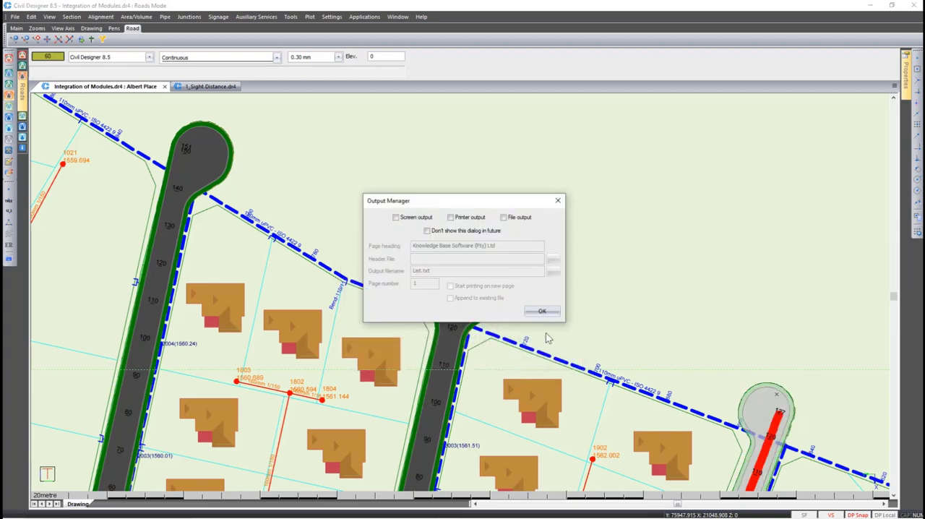
{"action": "left_click", "coordinate": [548, 315]}
{"action": "left_click", "coordinate": [548, 316]}
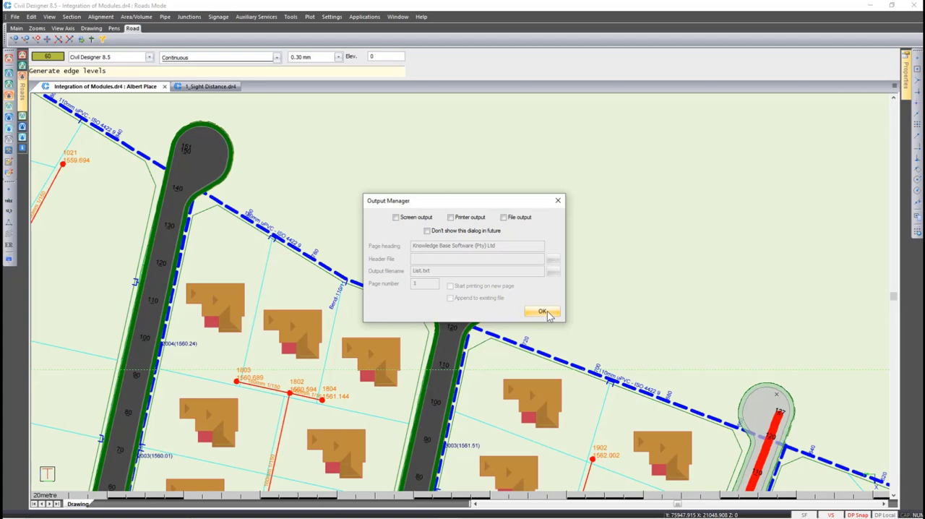
{"action": "left_click", "coordinate": [542, 311]}
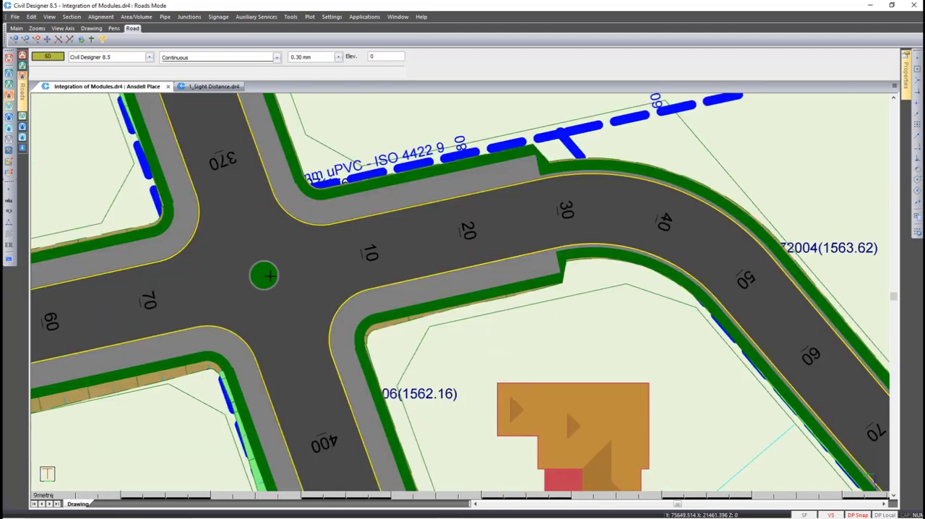
Edit the mini-roundabout at the four-way junction and set its radius R to 3
{"action": "left_click", "coordinate": [194, 21]}
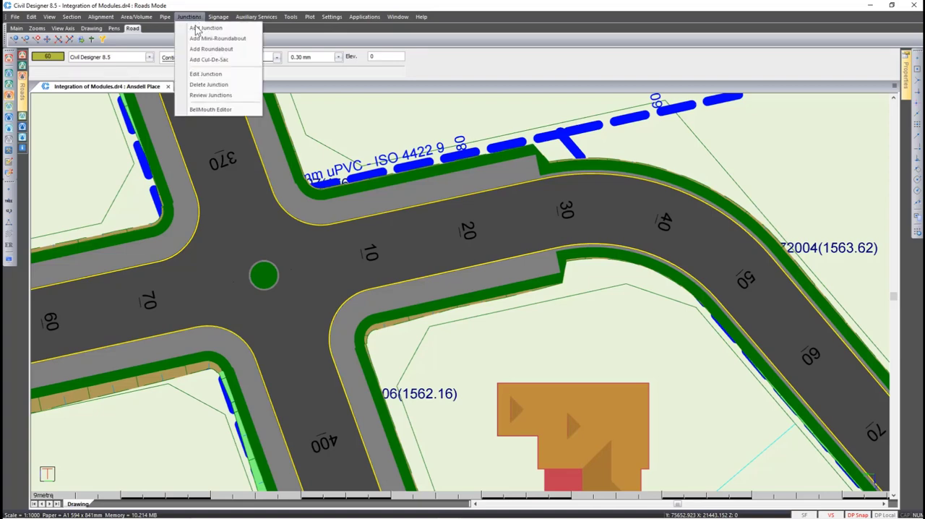
{"action": "left_click", "coordinate": [234, 73]}
{"action": "left_click", "coordinate": [244, 234]}
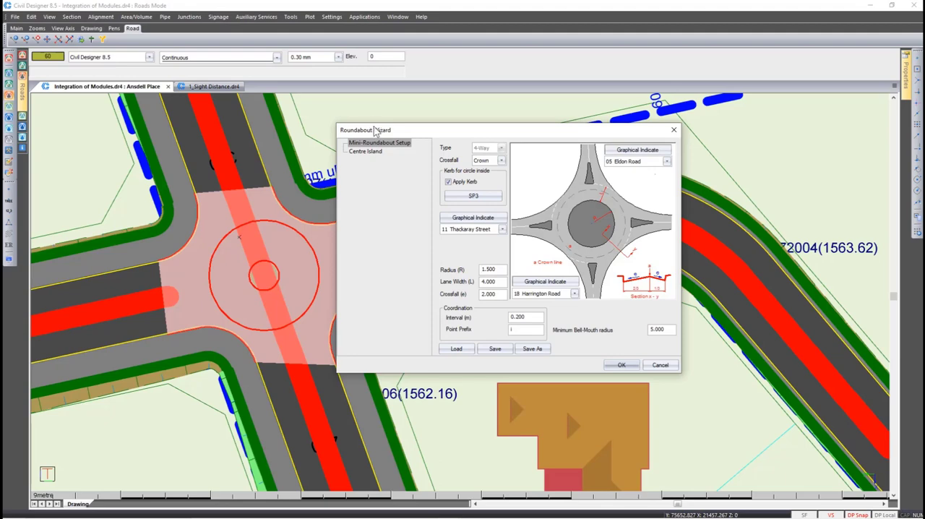
{"action": "left_click_drag", "start_coordinate": [374, 132], "coordinate": [420, 130]}
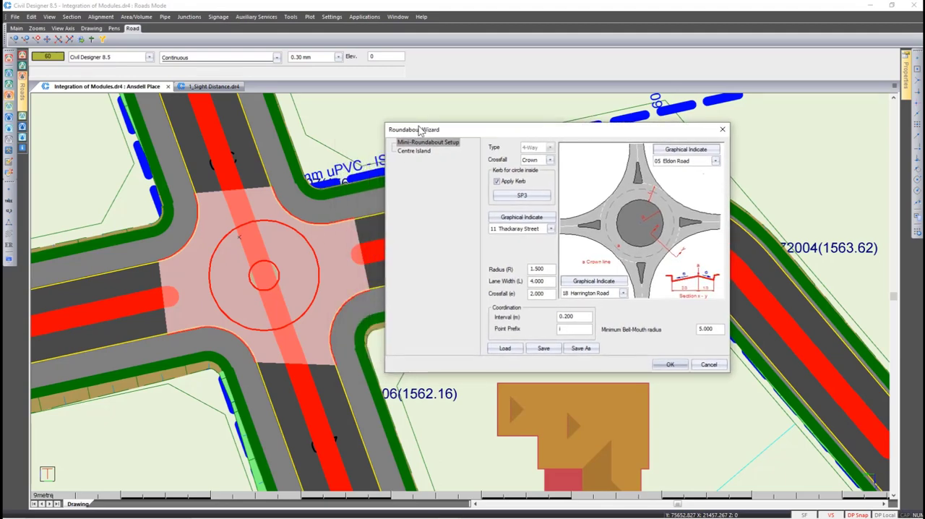
{"action": "double_click", "coordinate": [539, 268]}
{"action": "type", "text": "3"}
{"action": "left_click", "coordinate": [541, 281]}
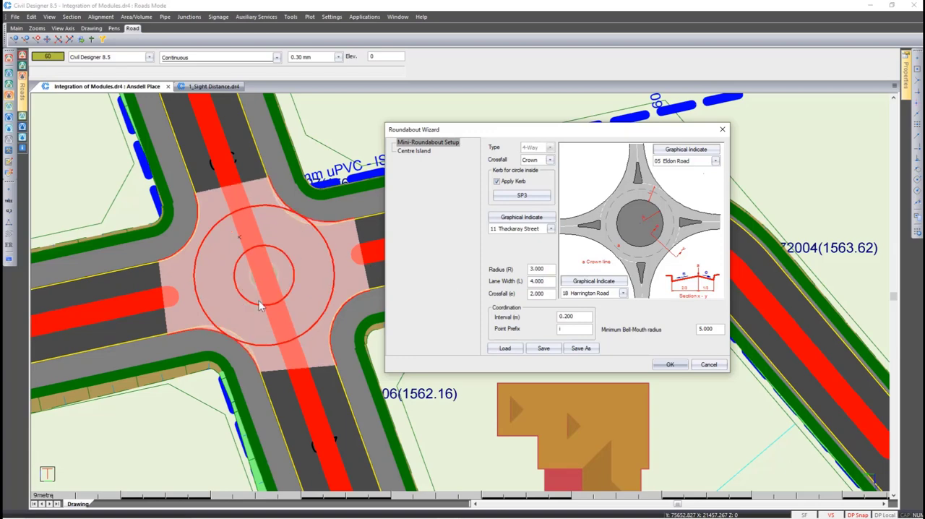
Set the mini-roundabout's lane width L to 3.5 and apply the junction changes
{"action": "double_click", "coordinate": [547, 281]}
{"action": "type", "text": "3.5"}
{"action": "left_click", "coordinate": [543, 293]}
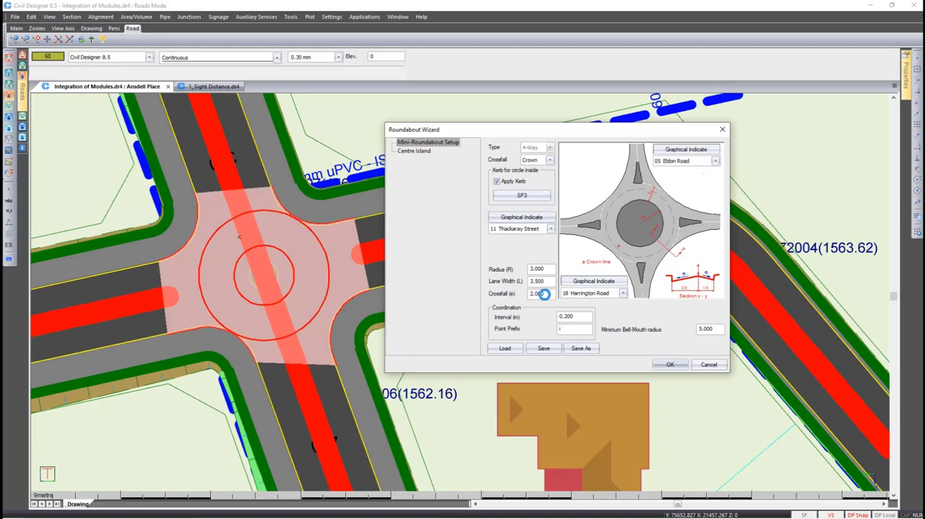
{"action": "left_click", "coordinate": [670, 364]}
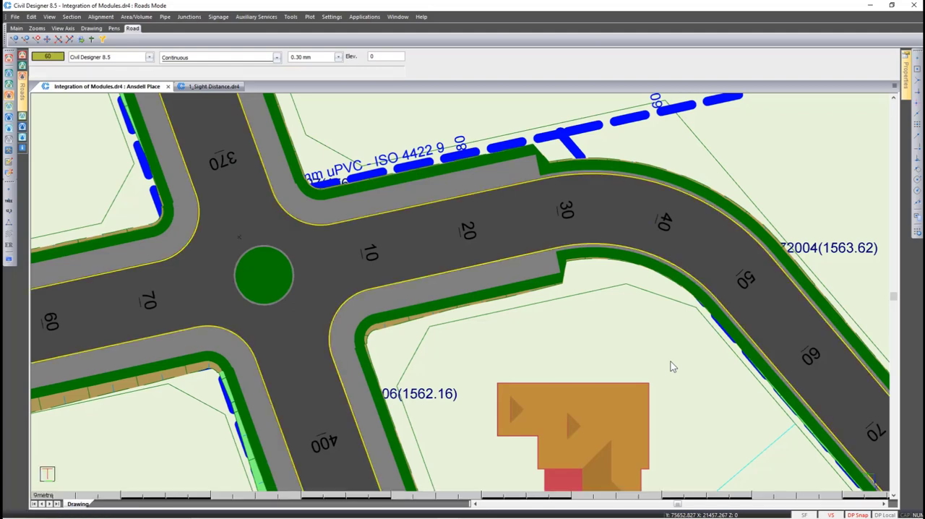
Make Eldon Road the current road in the view of the looped residential block
{"action": "key", "text": "F4"}
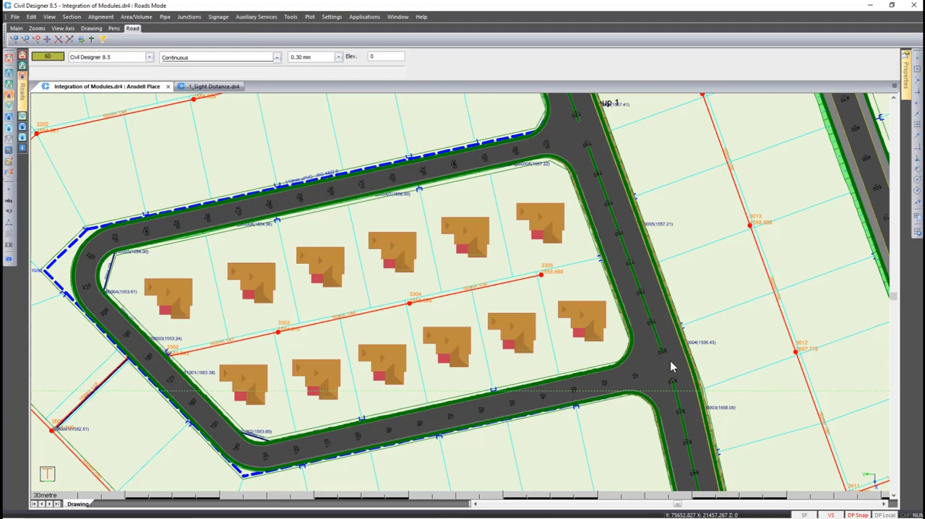
{"action": "left_click", "coordinate": [670, 361]}
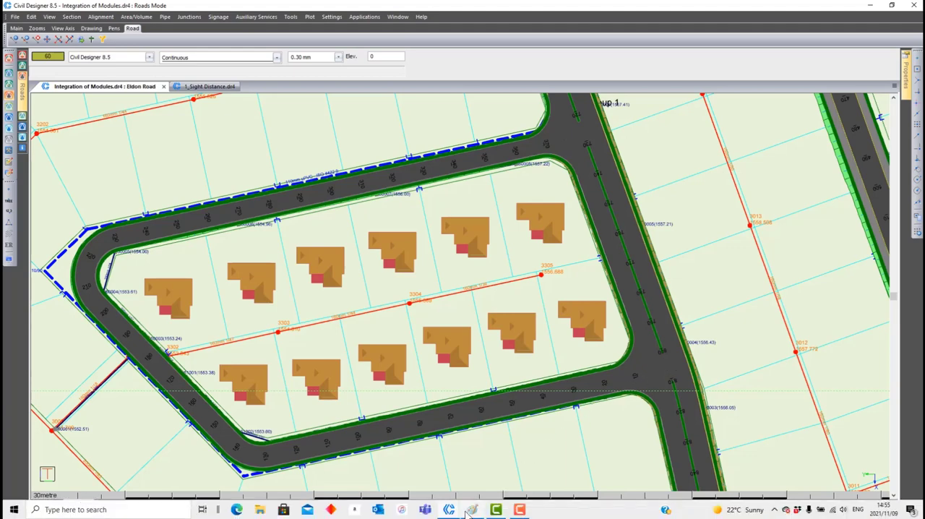
Switch to Paint, examine the Civil Designer 8.4 contours screenshot at full screen, and return to Civil Designer 8.5
{"action": "left_click", "coordinate": [472, 510]}
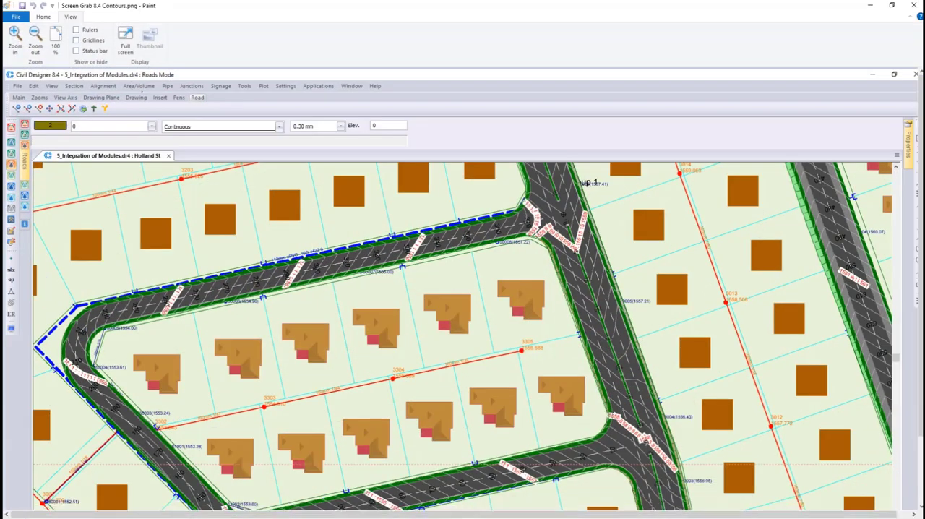
{"action": "left_click", "coordinate": [125, 38]}
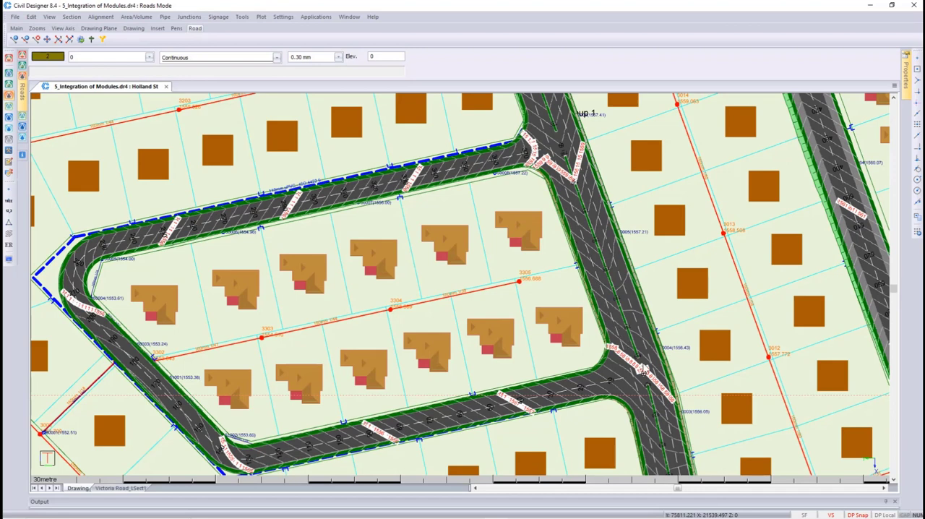
{"action": "left_click", "coordinate": [870, 6]}
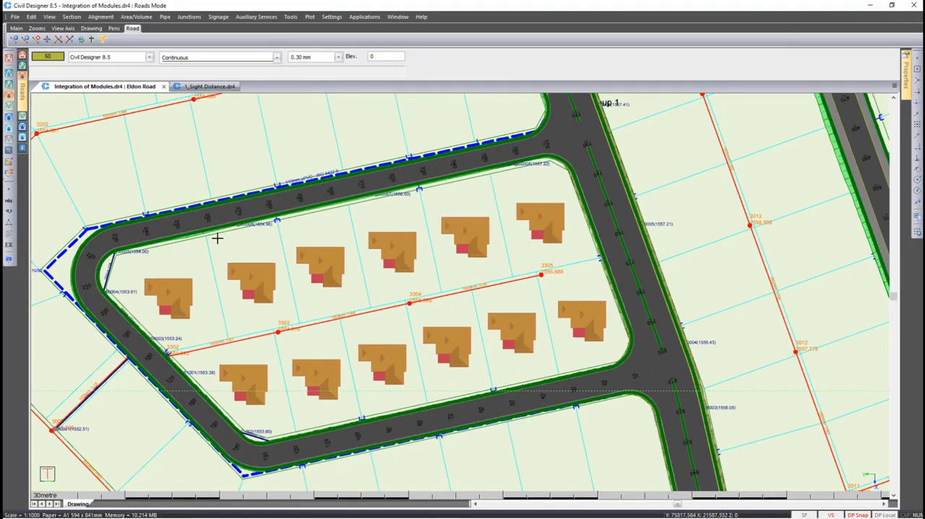
Turn on the road contours in the road display settings and apply the change to the drawing
{"action": "left_click", "coordinate": [8, 260]}
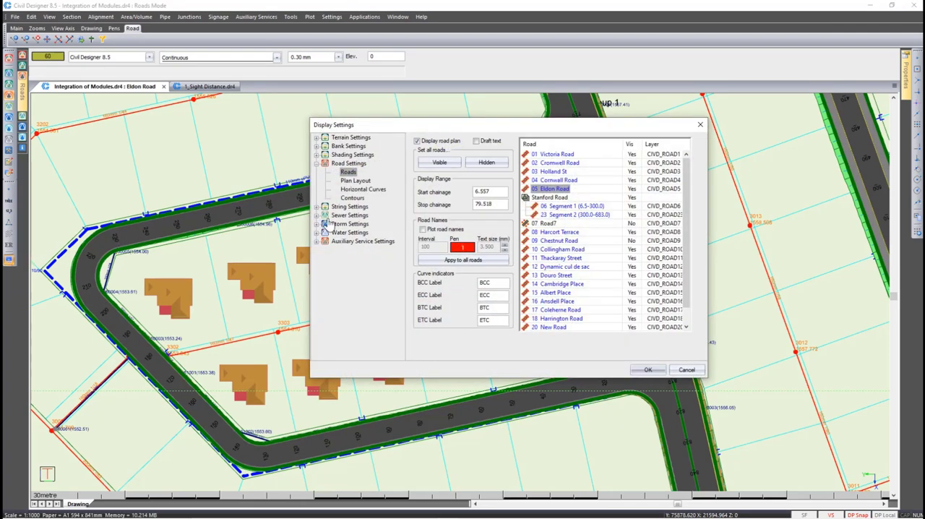
{"action": "left_click", "coordinate": [353, 198]}
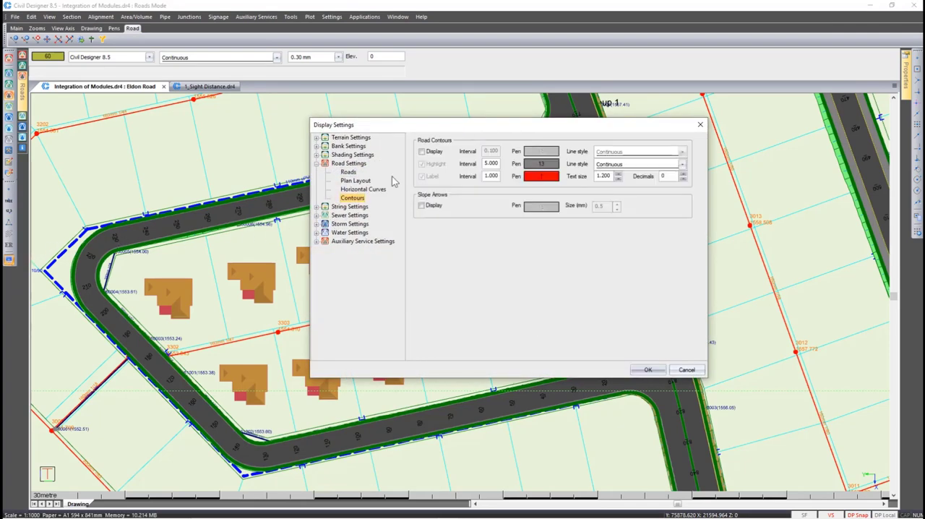
{"action": "left_click", "coordinate": [421, 152]}
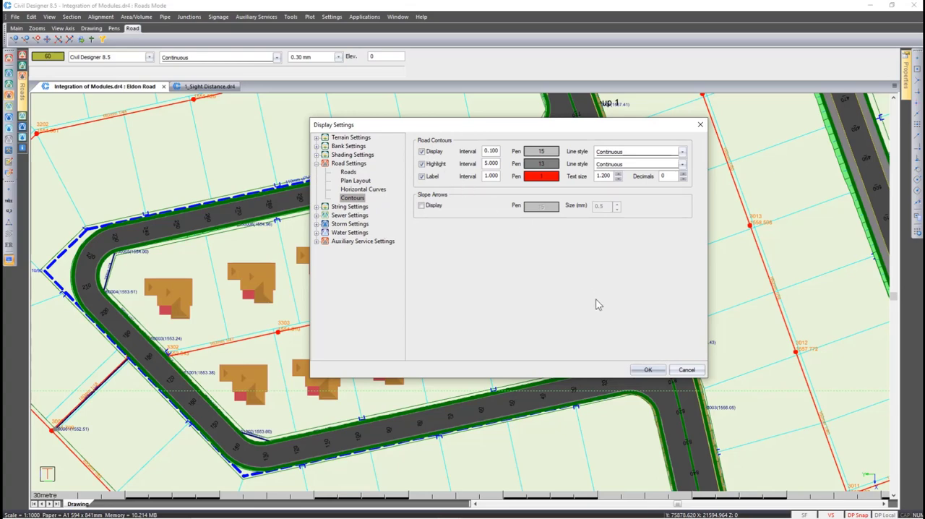
{"action": "left_click", "coordinate": [647, 370]}
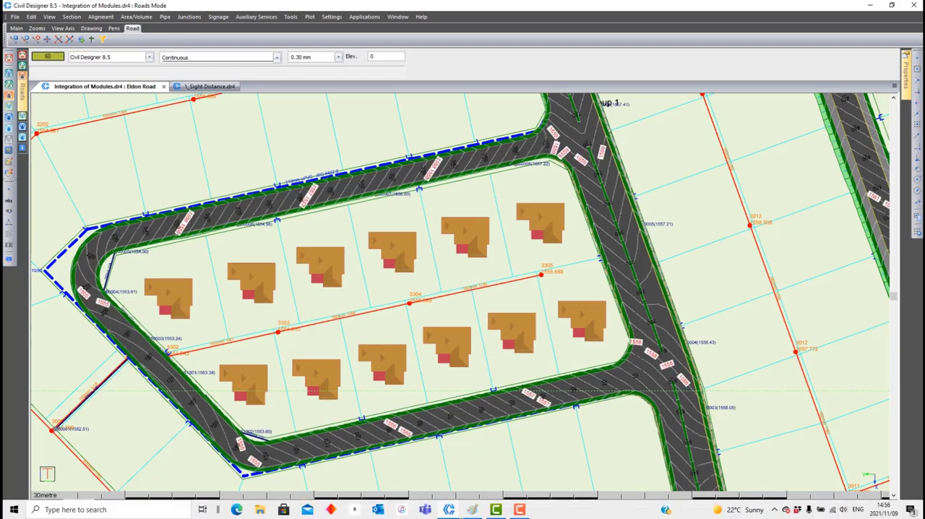
Switch to Paint to compare the road contours with the Civil Designer 8.4 screenshot, and return to the Civil Designer 8.5 integration drawing
{"action": "left_click", "coordinate": [470, 510]}
{"action": "mouse_move", "coordinate": [449, 509]}
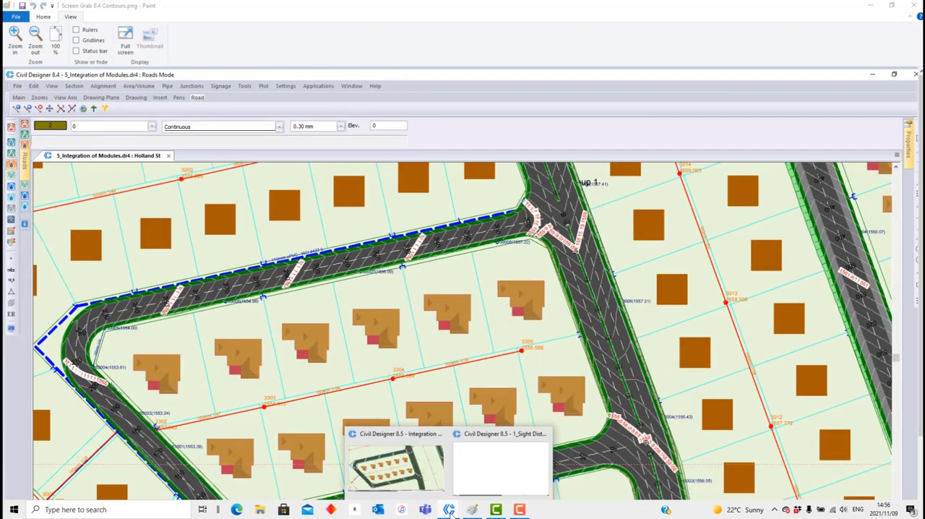
{"action": "left_click", "coordinate": [416, 473]}
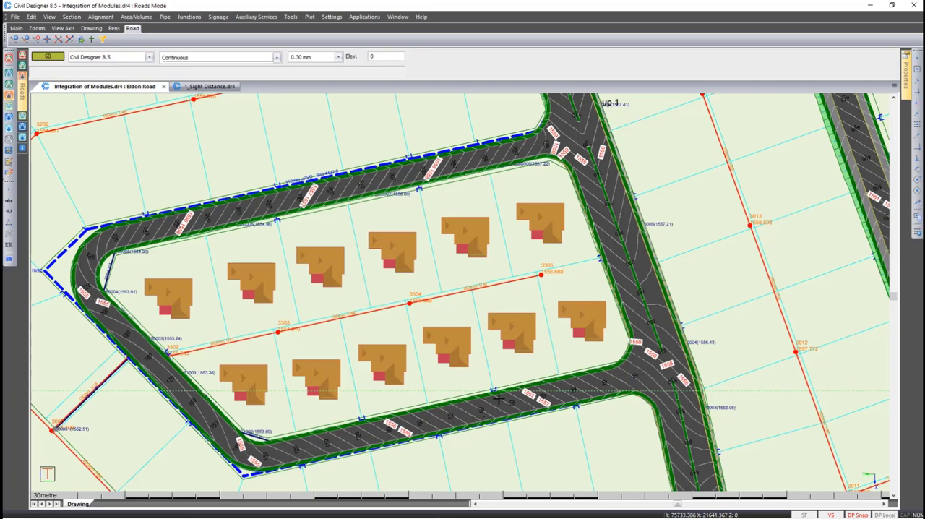
Make Victoria Road current and examine its Write String to CSV file export, closing it without saving
{"action": "left_click", "coordinate": [627, 270]}
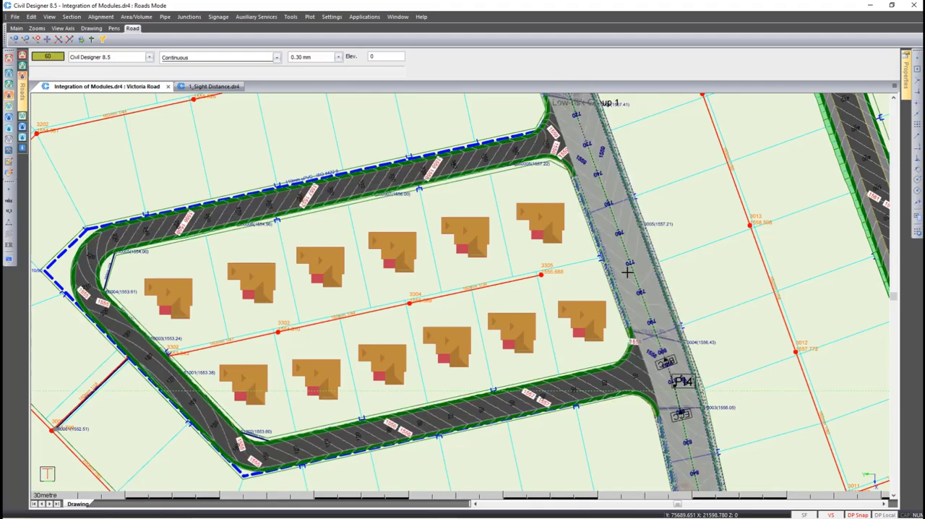
{"action": "right_click", "coordinate": [627, 272]}
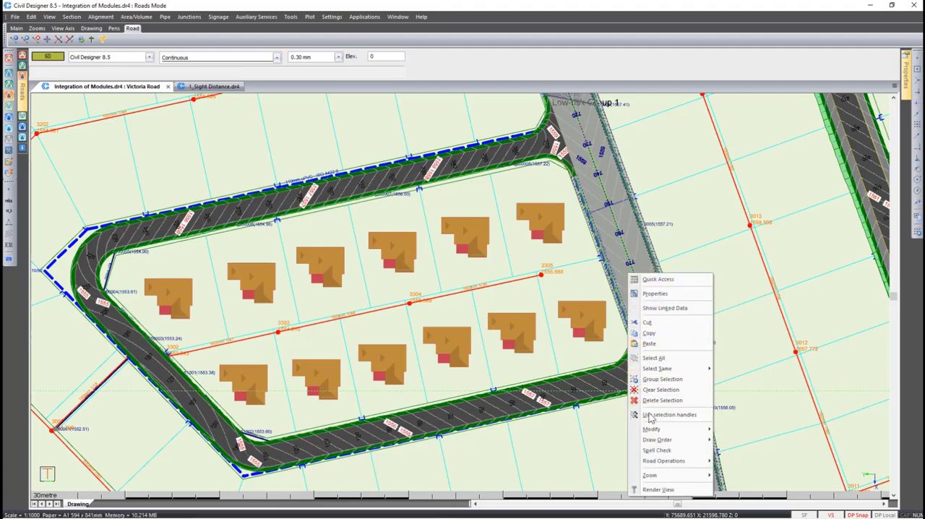
{"action": "mouse_move", "coordinate": [650, 461]}
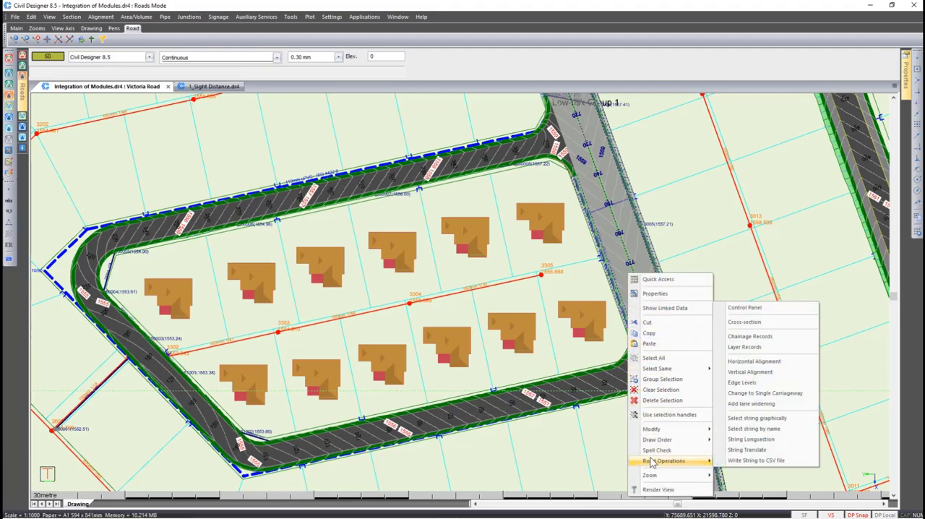
{"action": "left_click", "coordinate": [736, 462]}
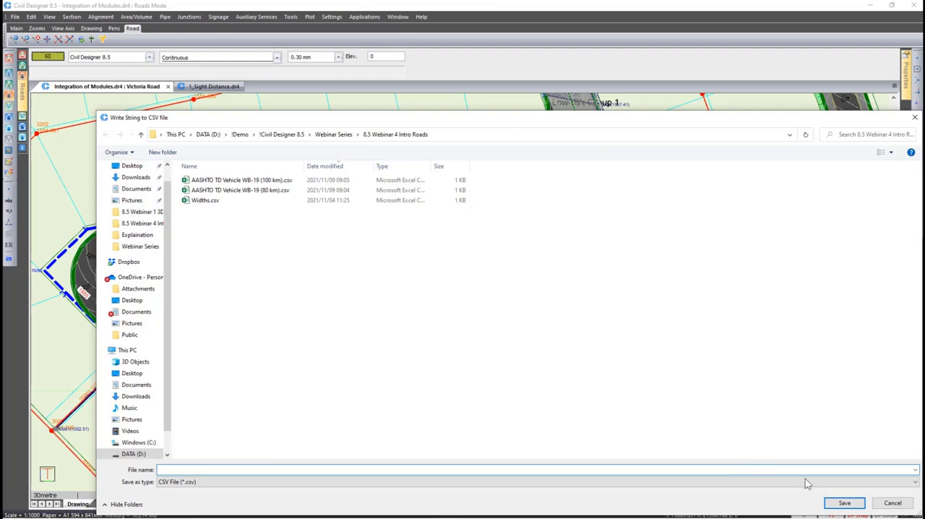
{"action": "left_click", "coordinate": [886, 503]}
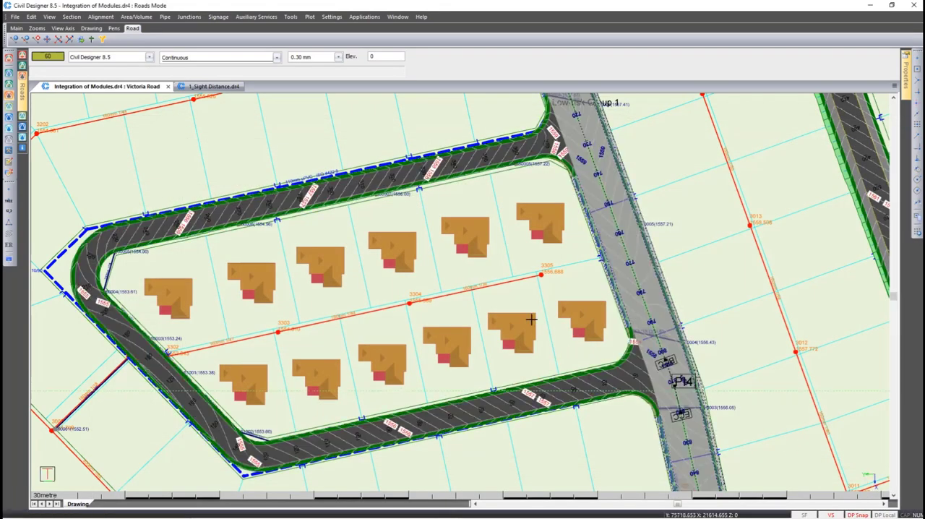
Switch to the 1_Sight Distance drawing and check its list of roads, keeping Regression Road as the current road
{"action": "left_click", "coordinate": [215, 87]}
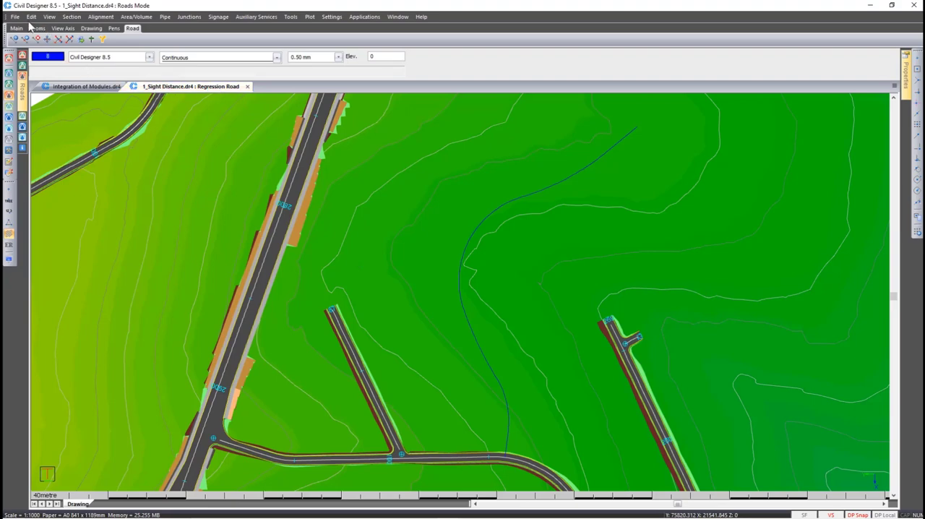
{"action": "left_click", "coordinate": [14, 16]}
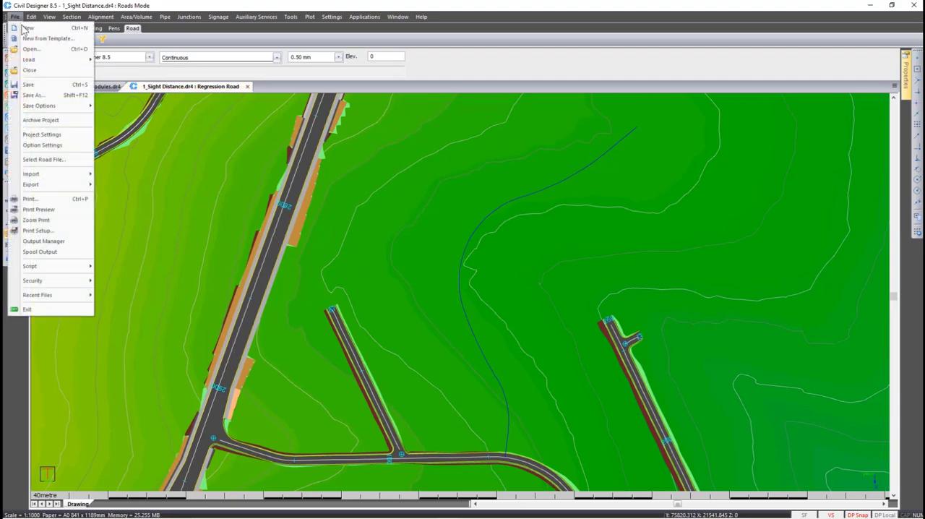
{"action": "left_click", "coordinate": [55, 163]}
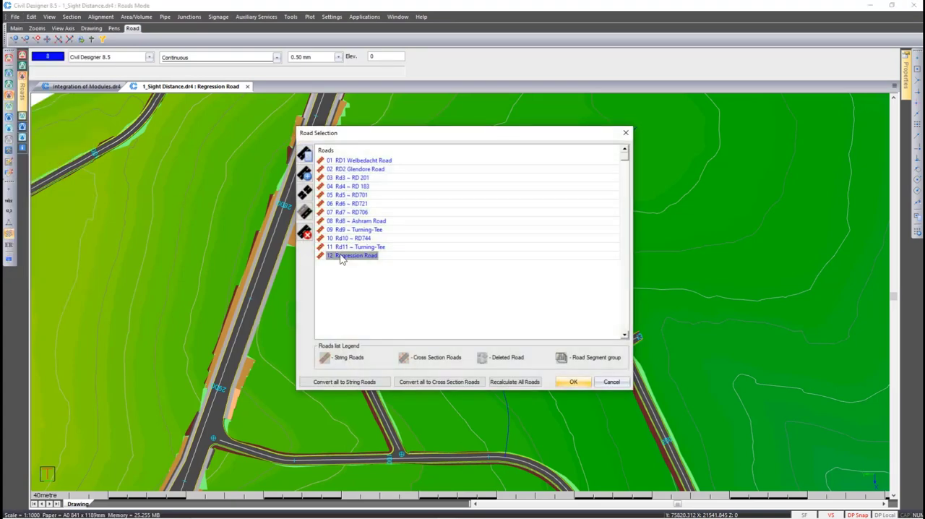
{"action": "left_click", "coordinate": [604, 383]}
Select the blue curved polyline and extract Regression Road's horizontal and vertical alignments, taking the horizontal alignment from CAD entities
{"action": "left_click", "coordinate": [460, 269]}
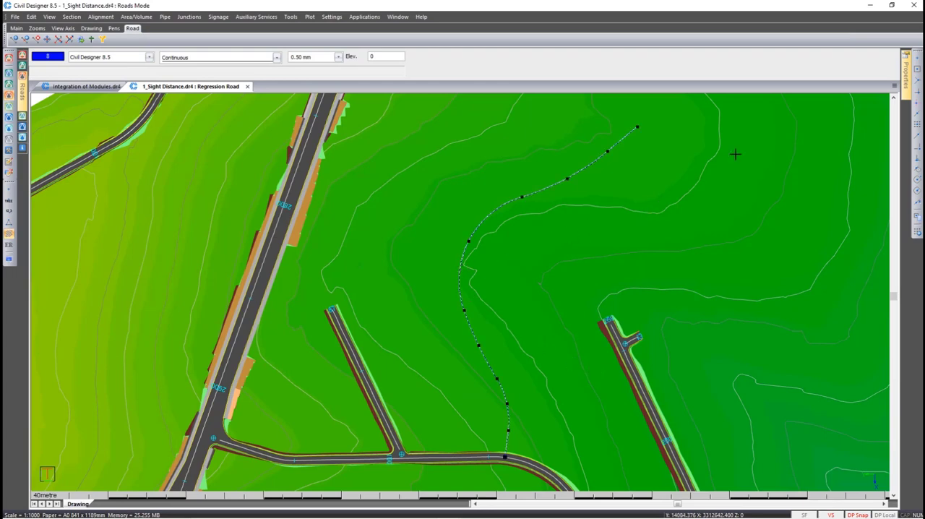
{"action": "left_click", "coordinate": [908, 85]}
{"action": "left_click", "coordinate": [101, 16]}
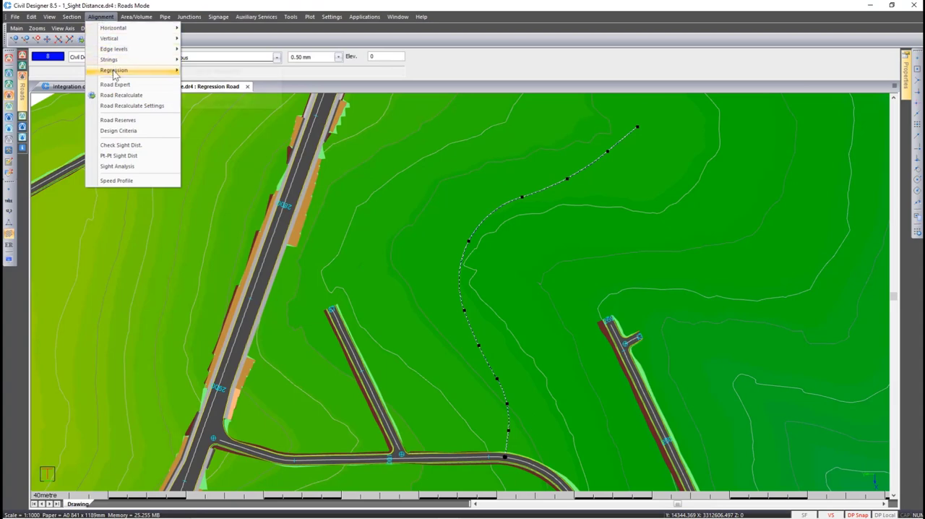
{"action": "mouse_move", "coordinate": [113, 72]}
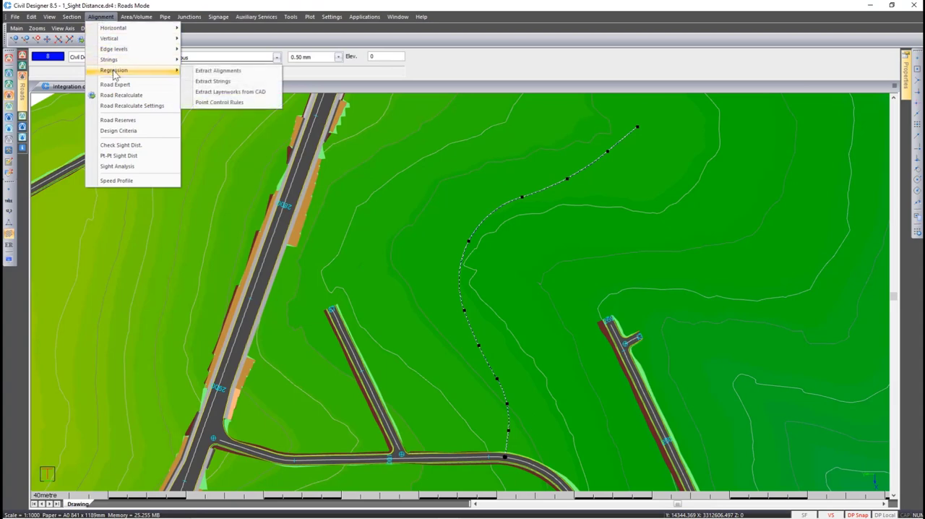
{"action": "left_click", "coordinate": [216, 71]}
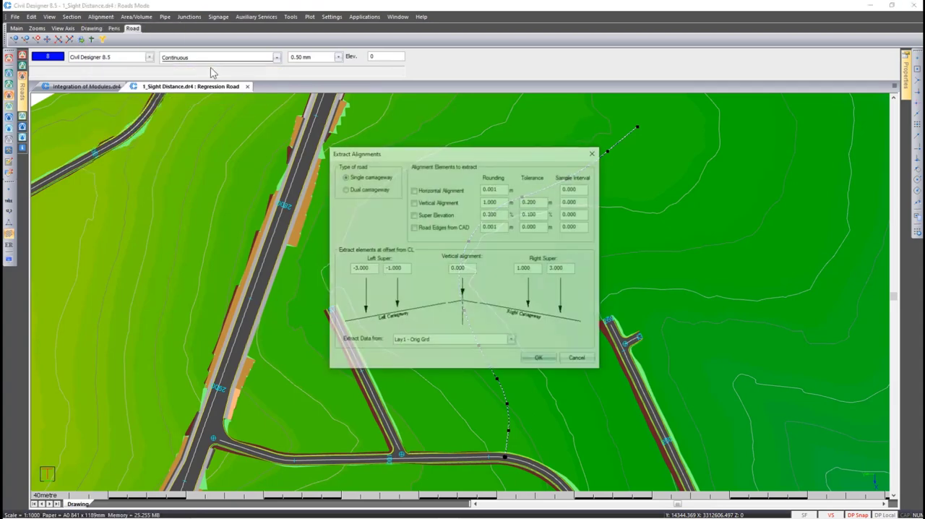
{"action": "left_click", "coordinate": [425, 204]}
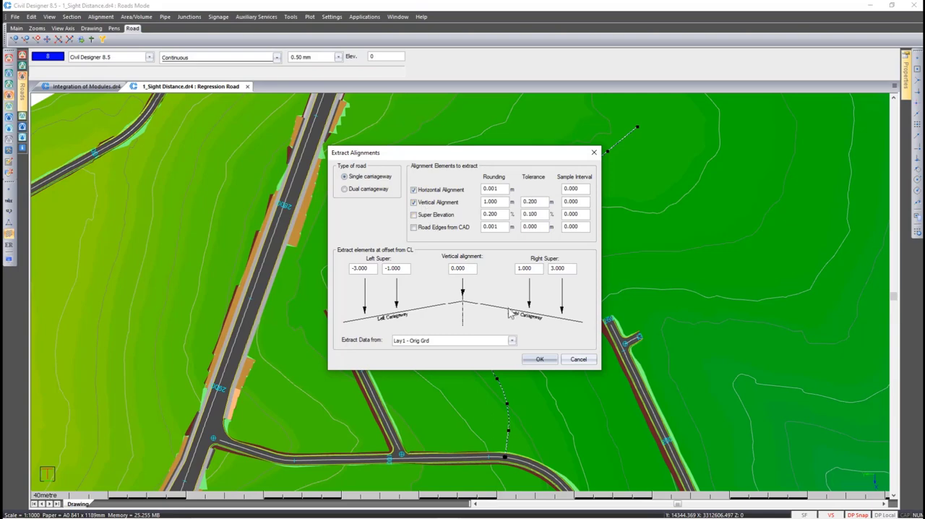
{"action": "left_click", "coordinate": [544, 363]}
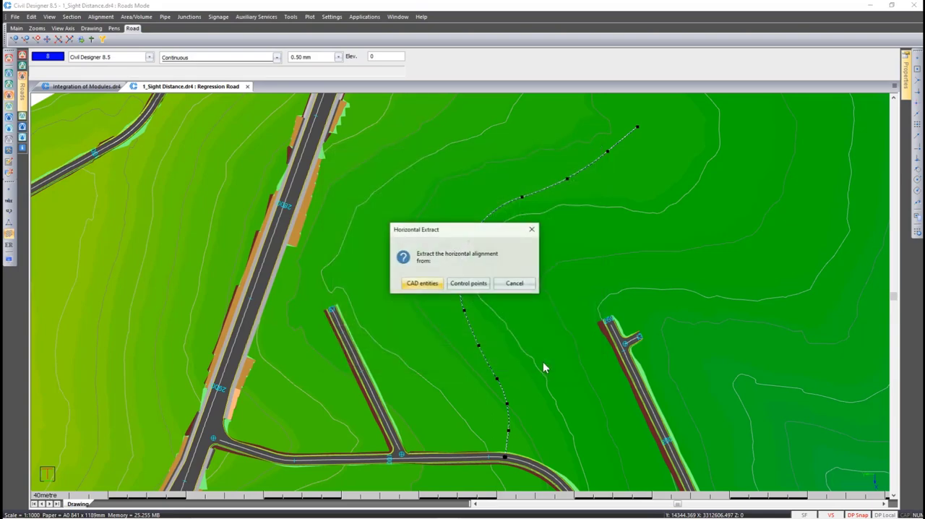
{"action": "left_click", "coordinate": [421, 286]}
{"action": "left_click", "coordinate": [459, 279]}
{"action": "left_click", "coordinate": [477, 285]}
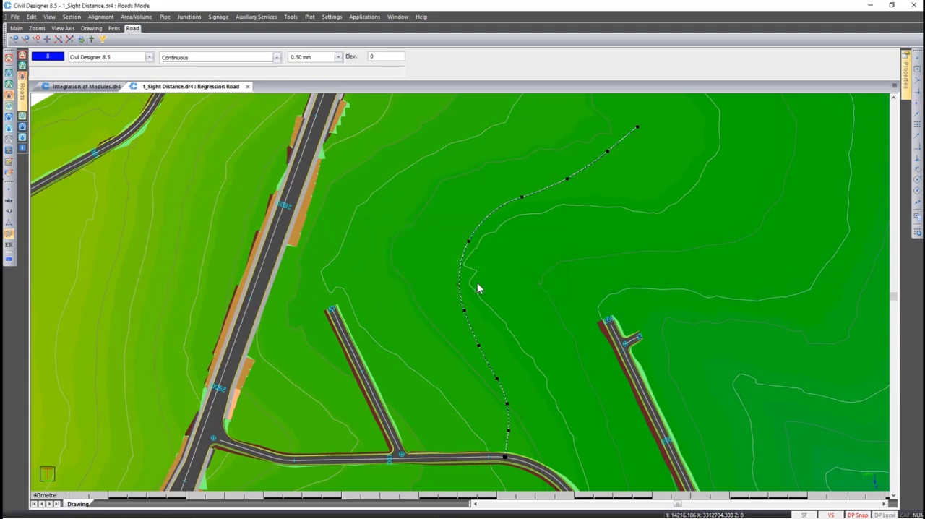
Coordinate the extracted horizontal alignment with chainage intervals of 5 on straights and 1 on curves, overwriting the current road layers
{"action": "double_click", "coordinate": [434, 248]}
{"action": "type", "text": "5"}
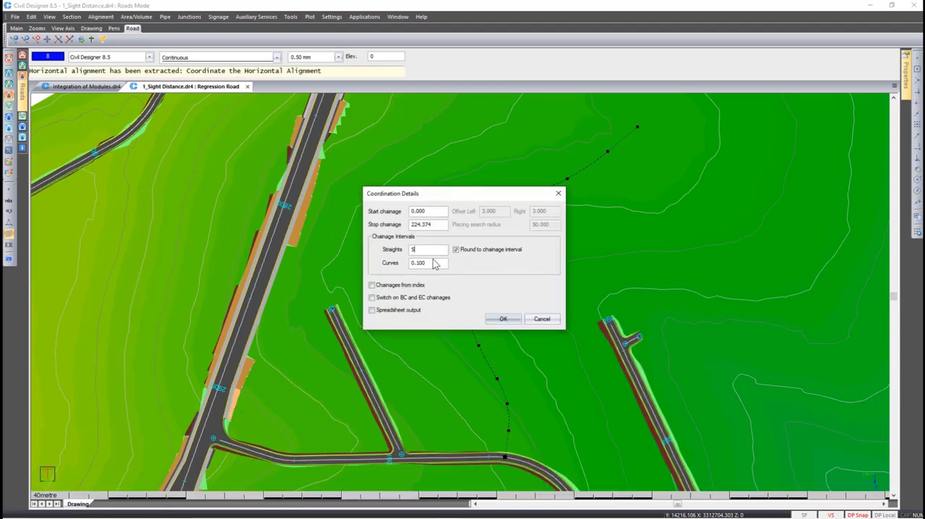
{"action": "double_click", "coordinate": [433, 262]}
{"action": "type", "text": "1"}
{"action": "left_click", "coordinate": [493, 320]}
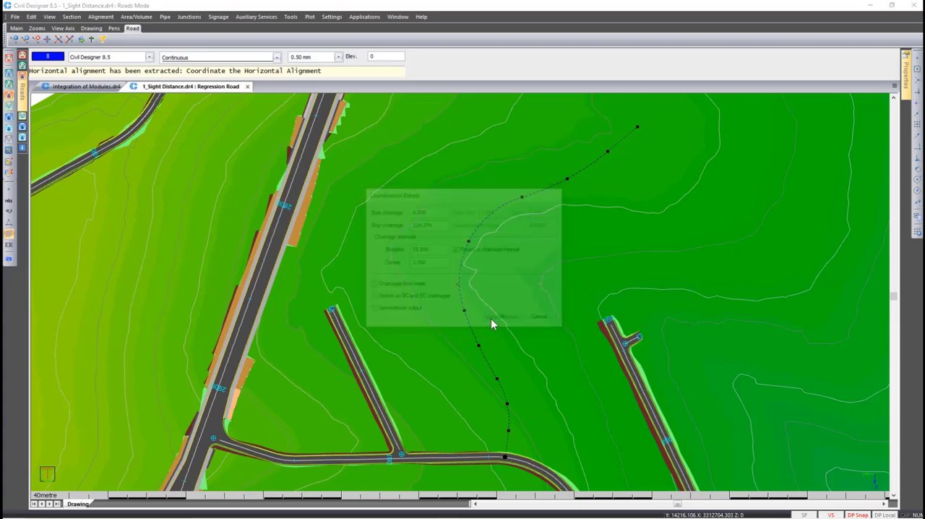
{"action": "left_click", "coordinate": [524, 313]}
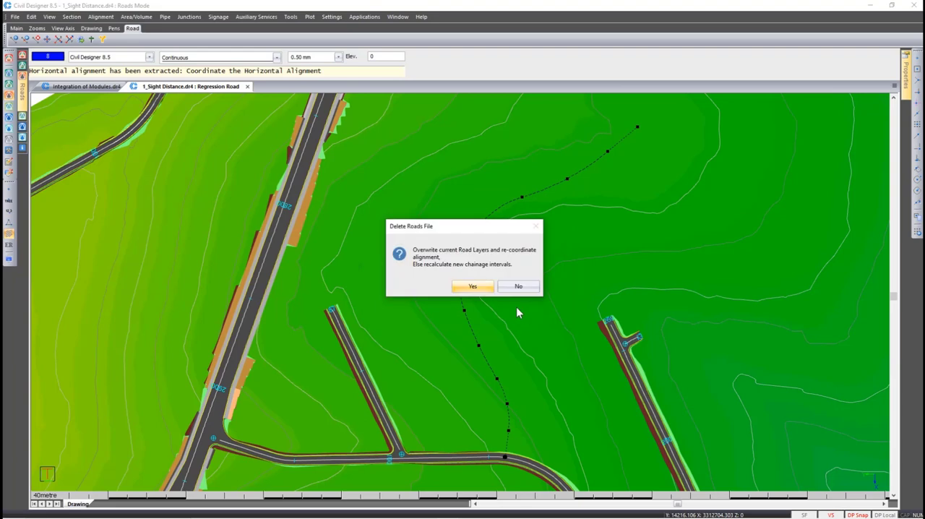
{"action": "left_click", "coordinate": [485, 286]}
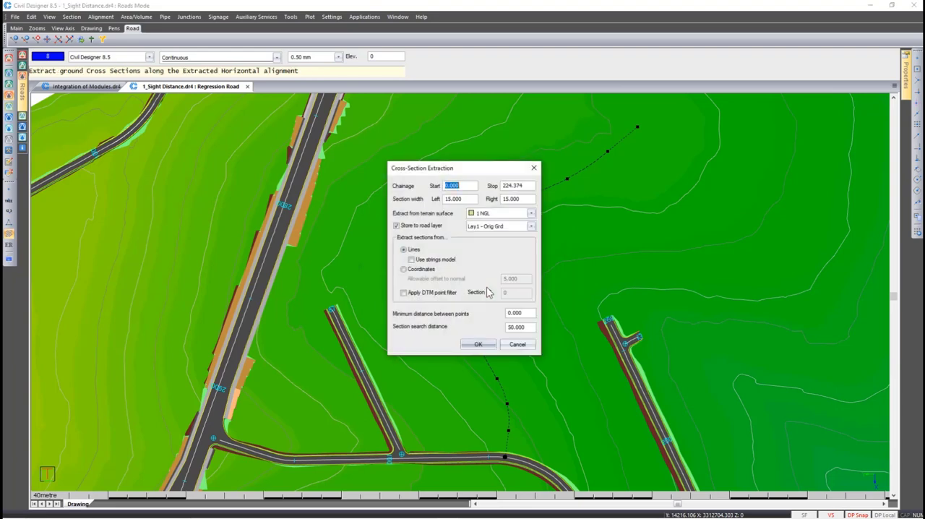
Extract ground cross-sections 15 m to each side from surface 1 NGL into Lay1 - Orig Grd and complete the vertical extraction without report output
{"action": "left_click", "coordinate": [479, 344]}
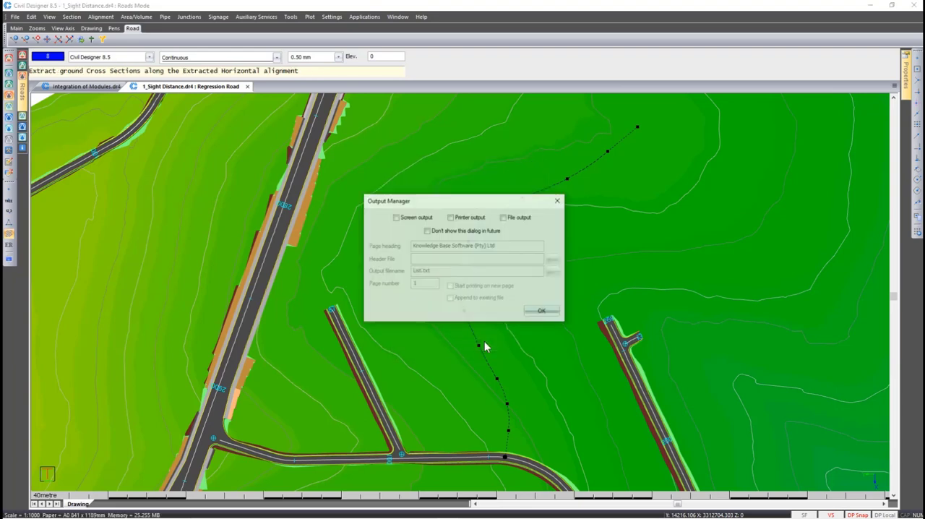
{"action": "left_click", "coordinate": [531, 313]}
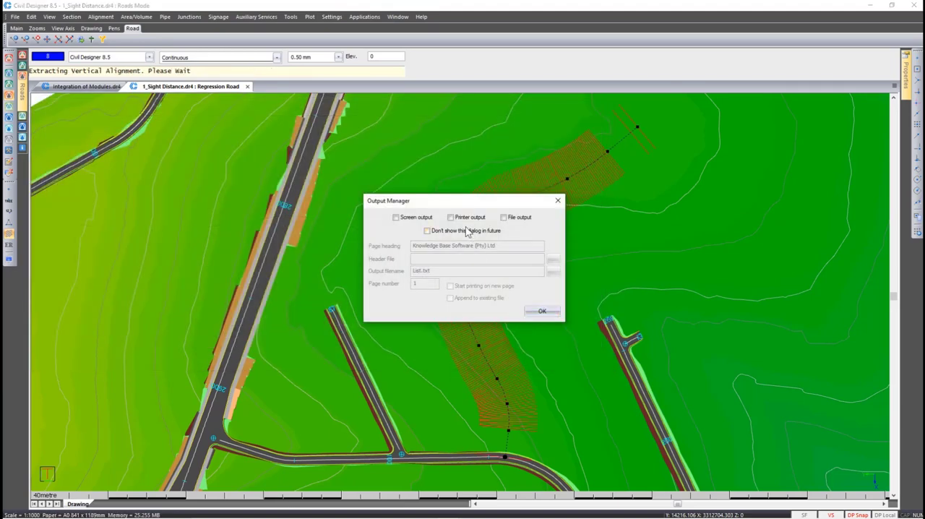
{"action": "left_click_drag", "start_coordinate": [449, 202], "coordinate": [302, 216]}
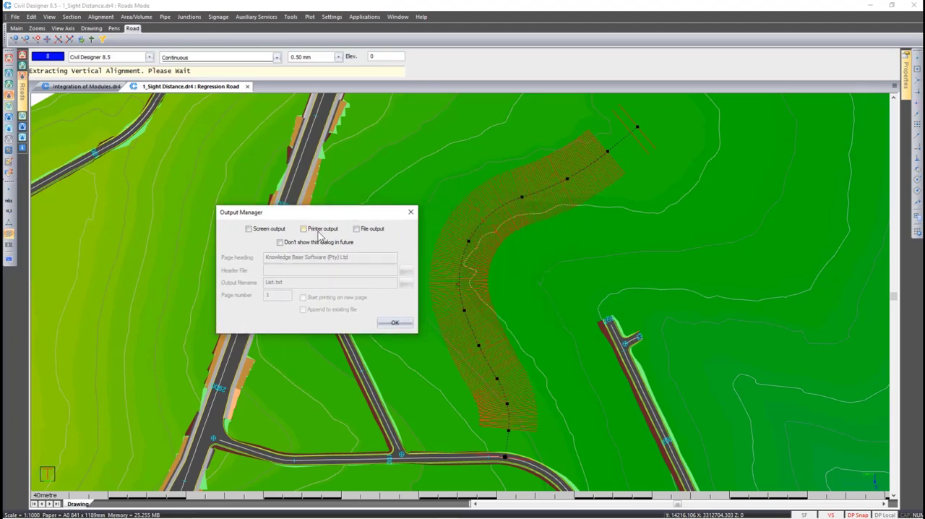
{"action": "left_click", "coordinate": [395, 324]}
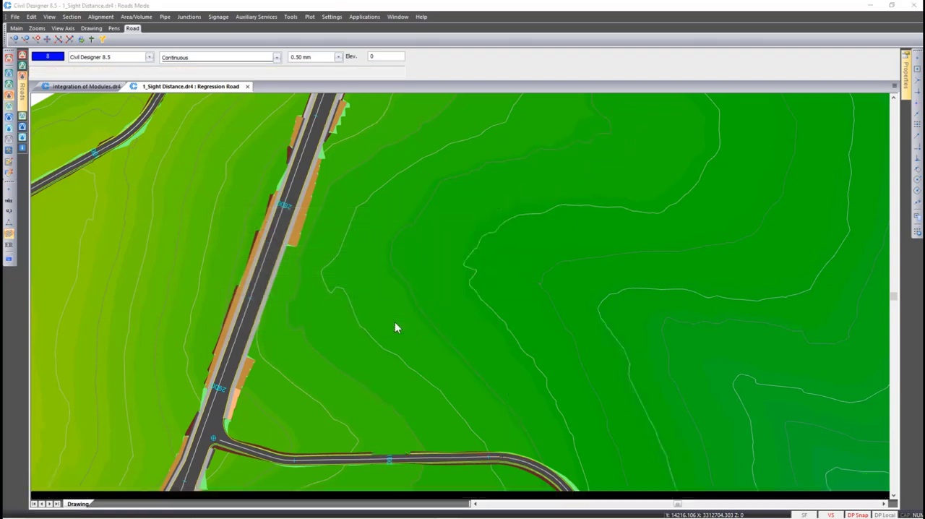
{"action": "left_click", "coordinate": [507, 284]}
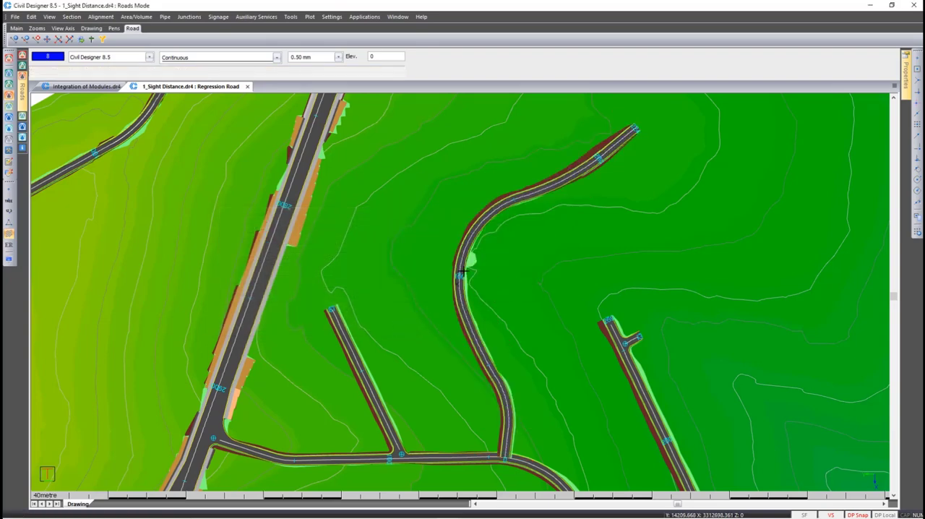
Examine Regression Road's horizontal alignment table with its intersection points, radii and coordinates, and close it
{"action": "left_click", "coordinate": [100, 16]}
{"action": "mouse_move", "coordinate": [107, 29]}
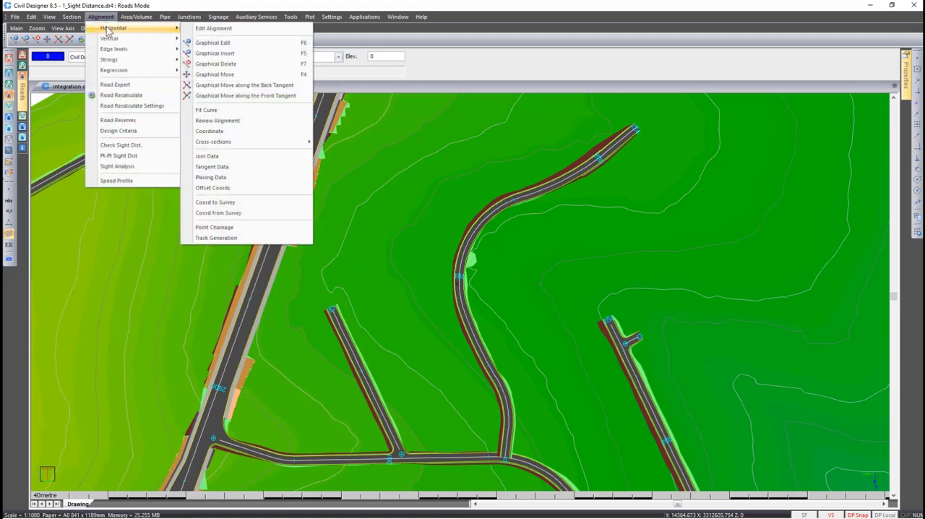
{"action": "left_click", "coordinate": [204, 28]}
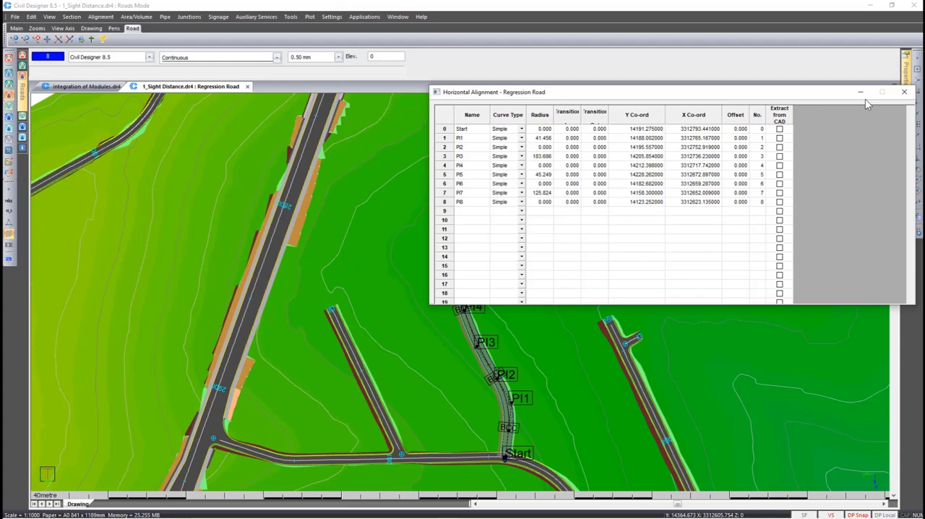
{"action": "left_click", "coordinate": [904, 93]}
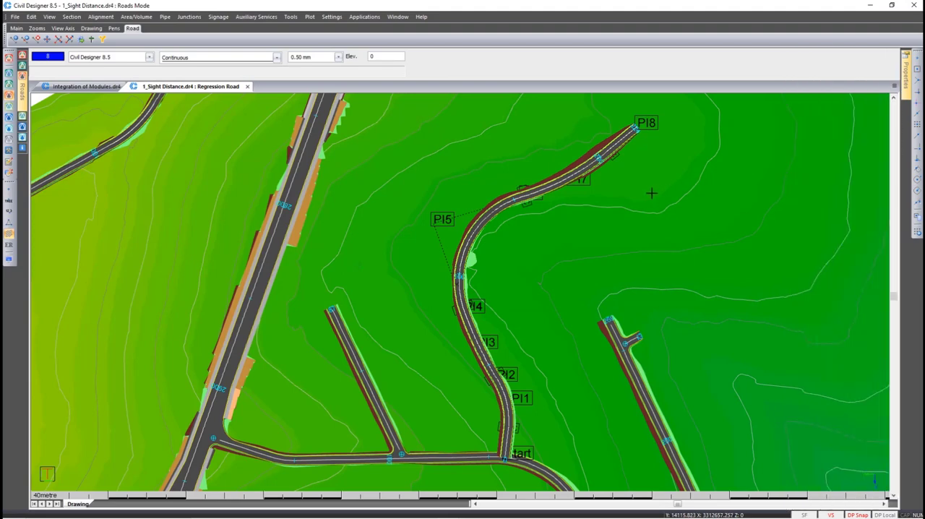
{"action": "key", "text": "Escape"}
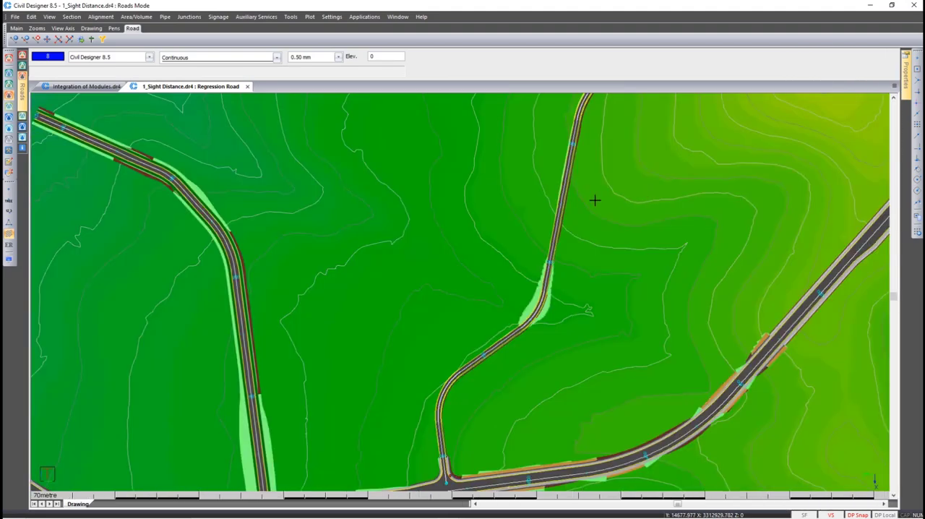
Make RD2 Glendore Road the current road in the sight distance drawing
{"action": "left_click", "coordinate": [548, 217]}
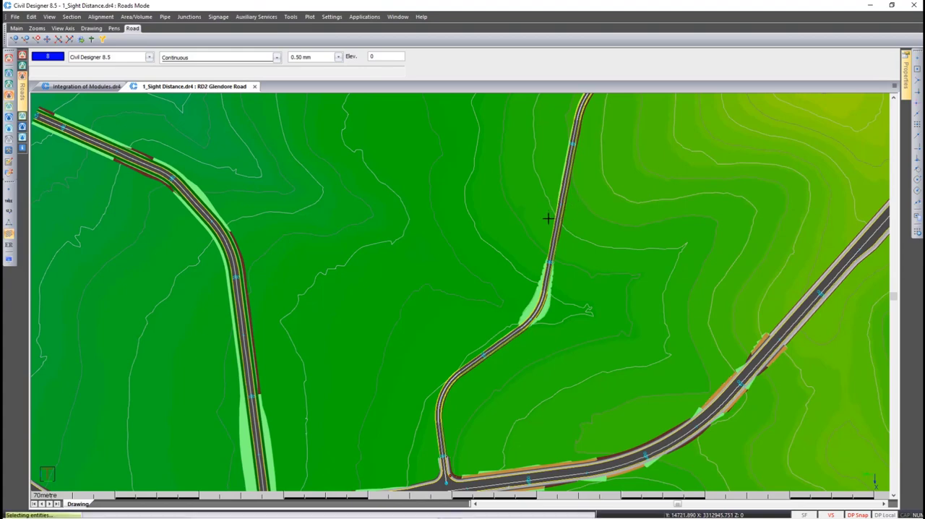
{"action": "key", "text": "Escape"}
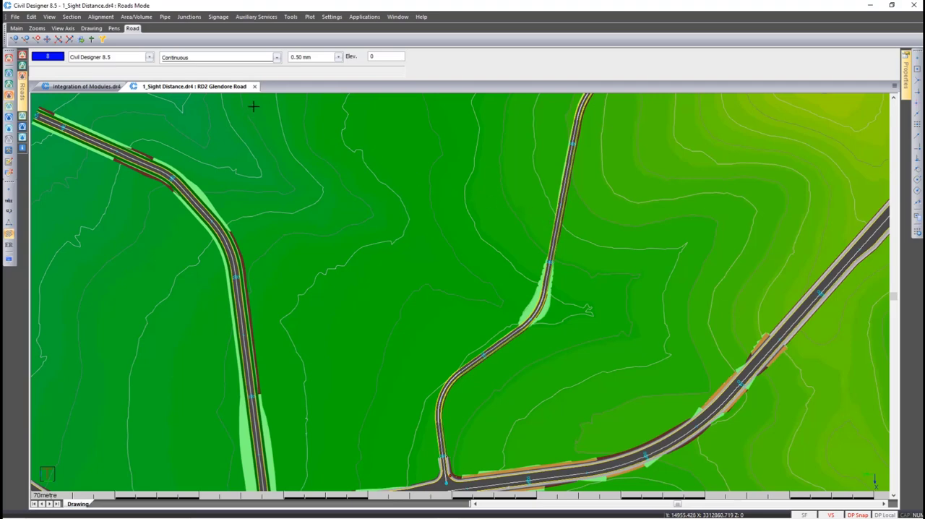
Open Glendore Road's superelevation edge control table and show its lane widths by chainage
{"action": "left_click", "coordinate": [101, 16]}
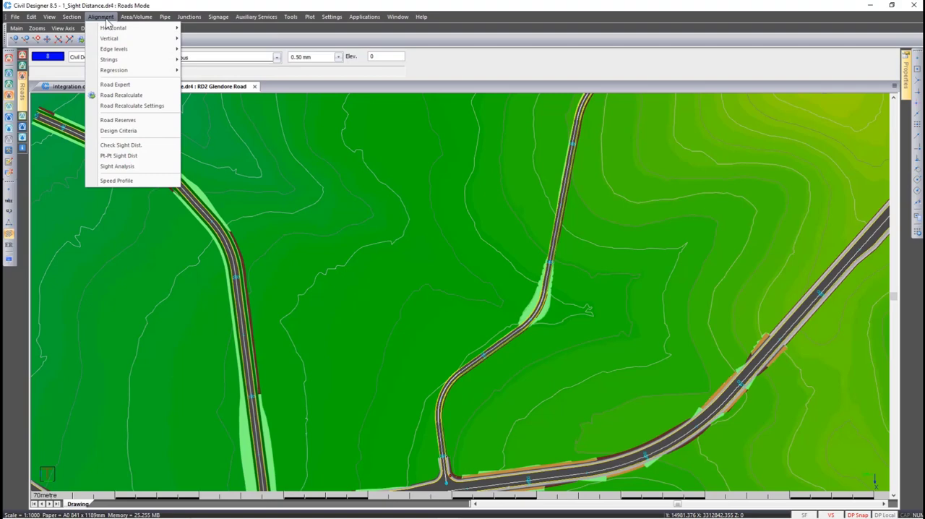
{"action": "mouse_move", "coordinate": [115, 50]}
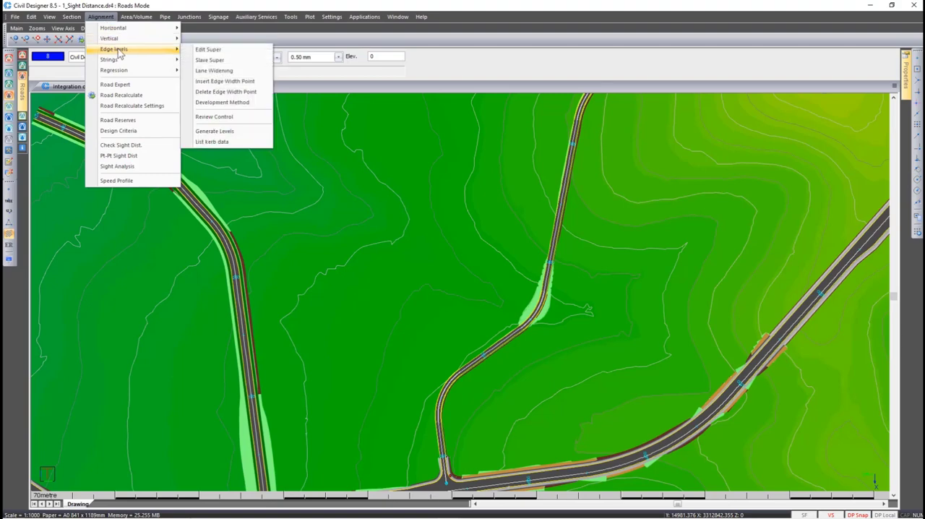
{"action": "left_click", "coordinate": [207, 49]}
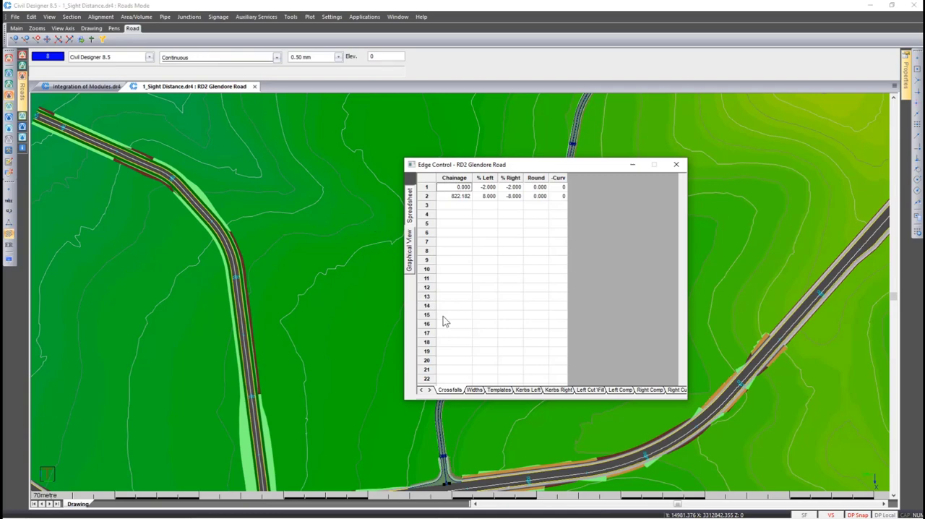
{"action": "left_click", "coordinate": [476, 389]}
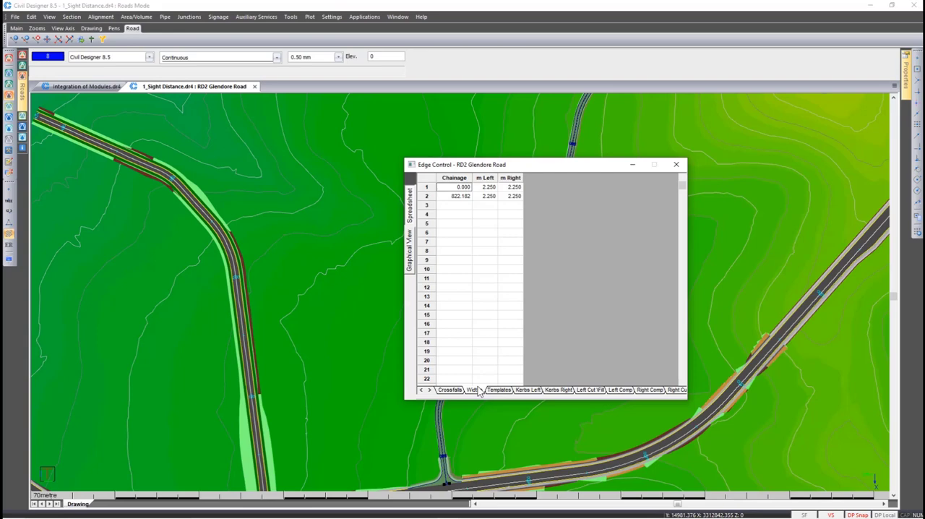
Accept a semicolon delimiter and comma decimal separator in the CSV read/write settings, and close the edge control table
{"action": "right_click", "coordinate": [451, 190]}
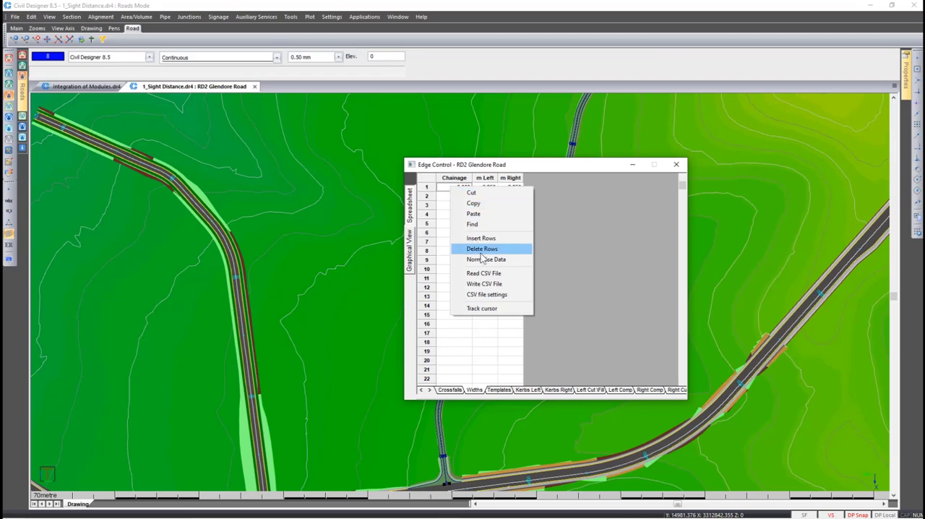
{"action": "left_click", "coordinate": [496, 295]}
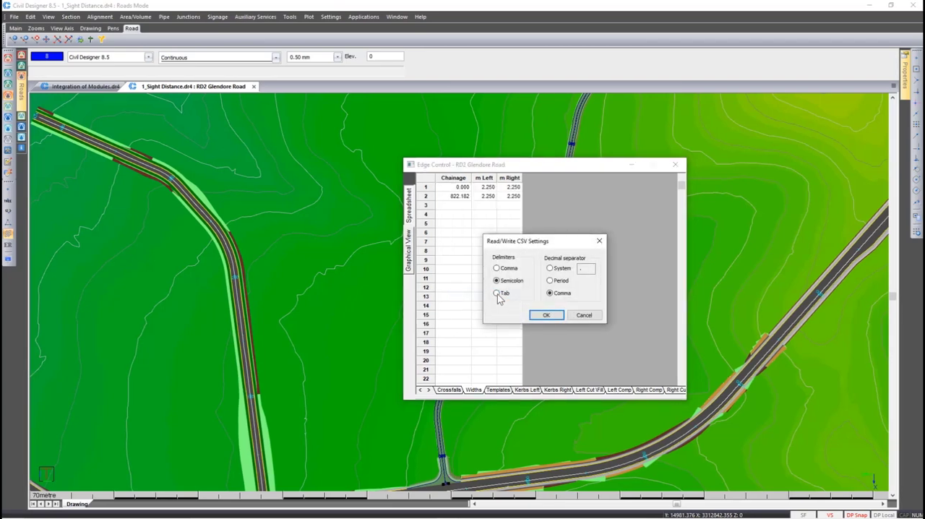
{"action": "left_click", "coordinate": [546, 316]}
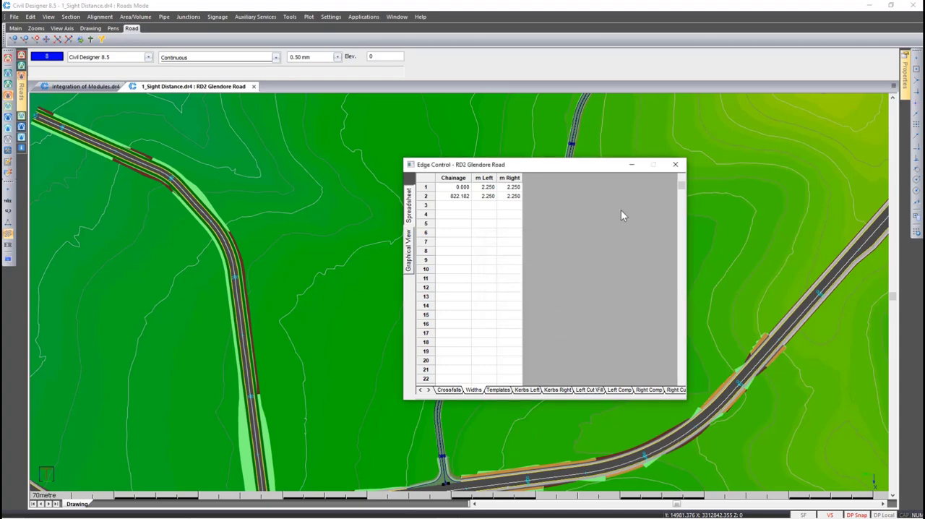
{"action": "left_click", "coordinate": [673, 165]}
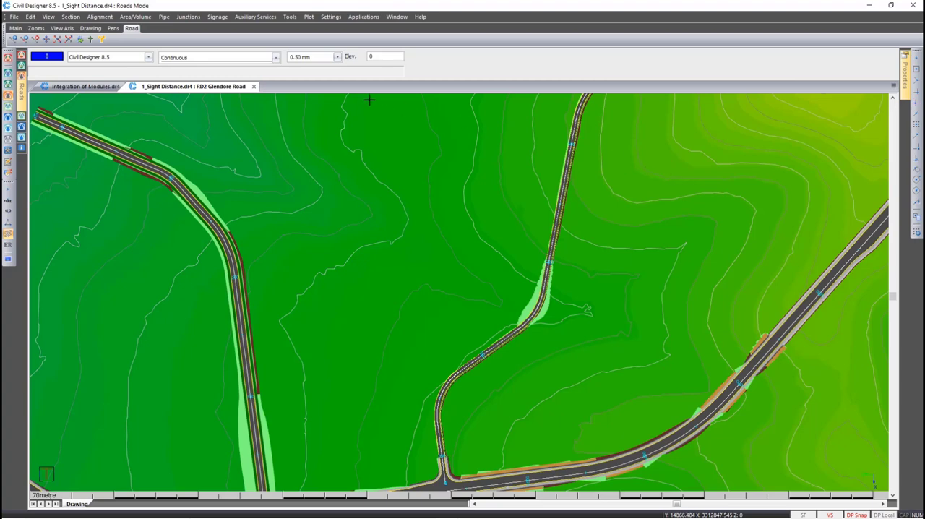
Enable curve widening in Glendore Road's design criteria and open the curve widening settings
{"action": "left_click", "coordinate": [100, 17]}
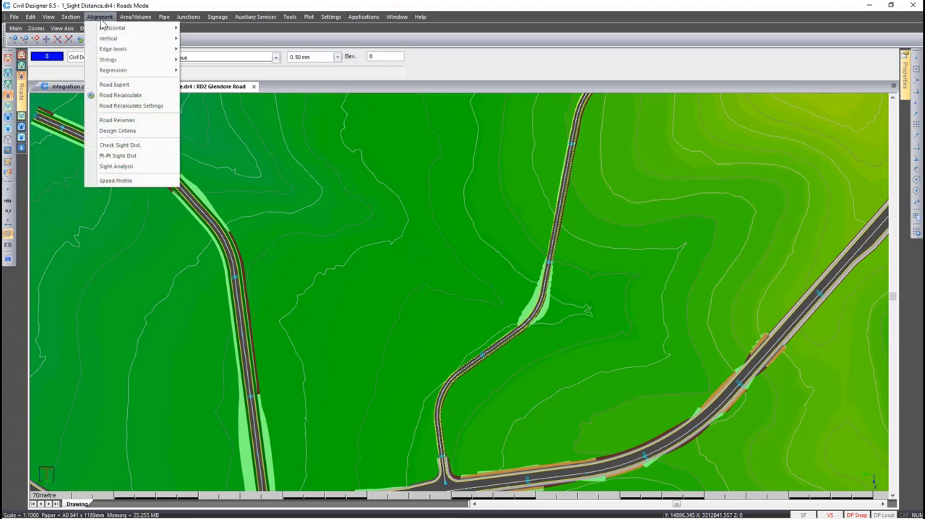
{"action": "left_click", "coordinate": [119, 130]}
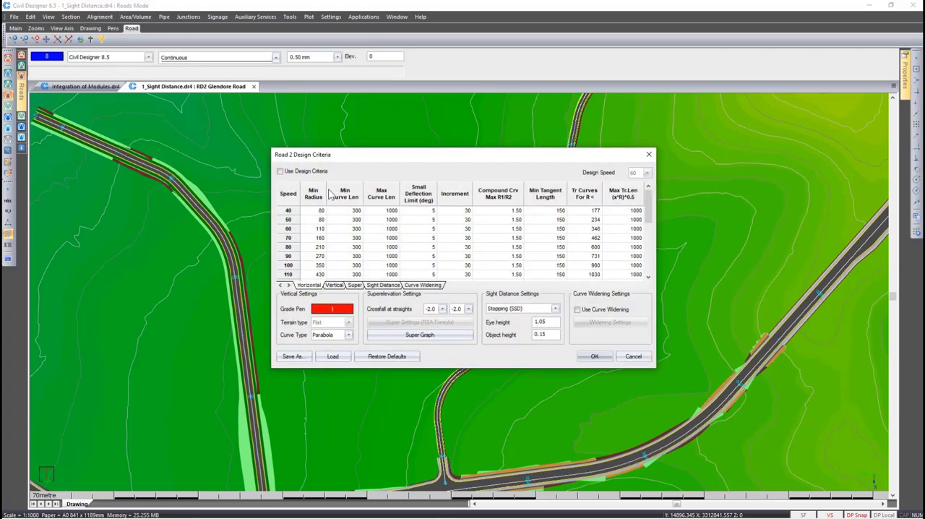
{"action": "left_click", "coordinate": [589, 311]}
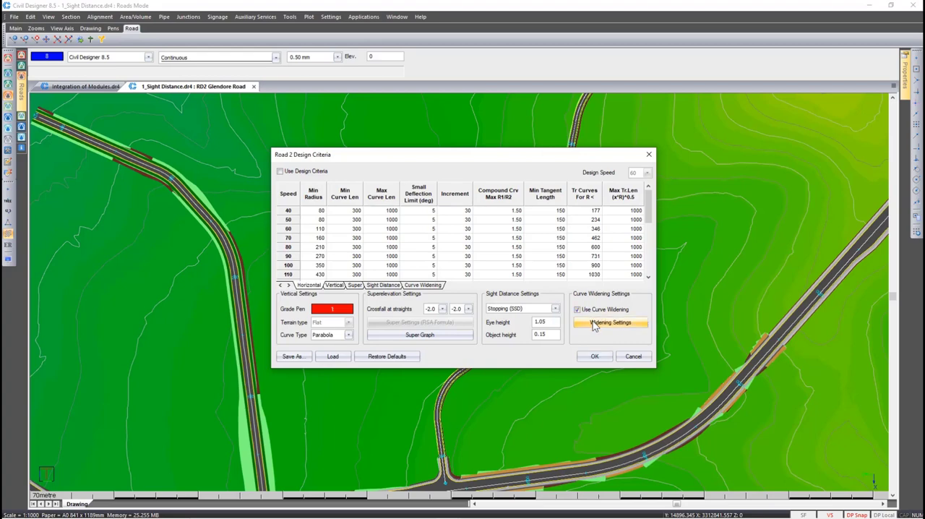
{"action": "left_click", "coordinate": [594, 323]}
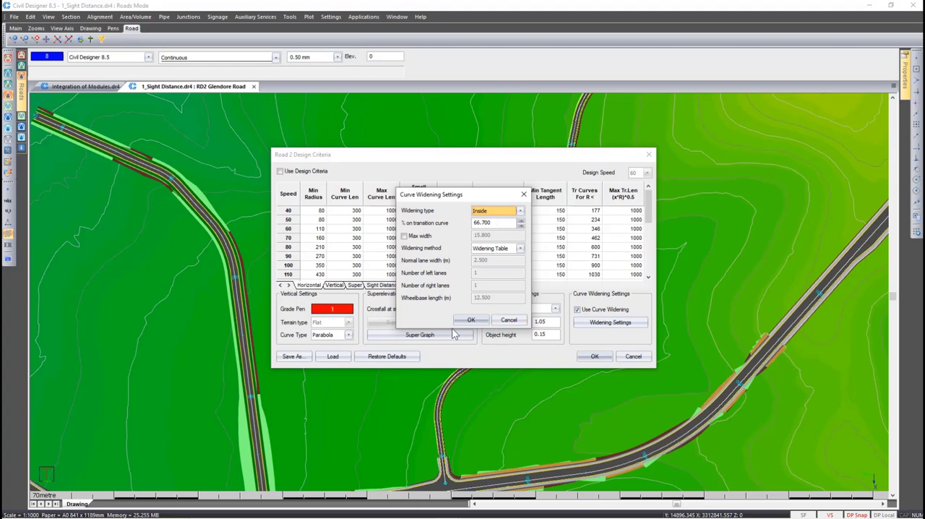
Try the Outside widening type, return it to Inside, and enable the maximum width limit of 15.800
{"action": "left_click", "coordinate": [486, 211]}
{"action": "left_click", "coordinate": [482, 230]}
{"action": "left_click", "coordinate": [490, 214]}
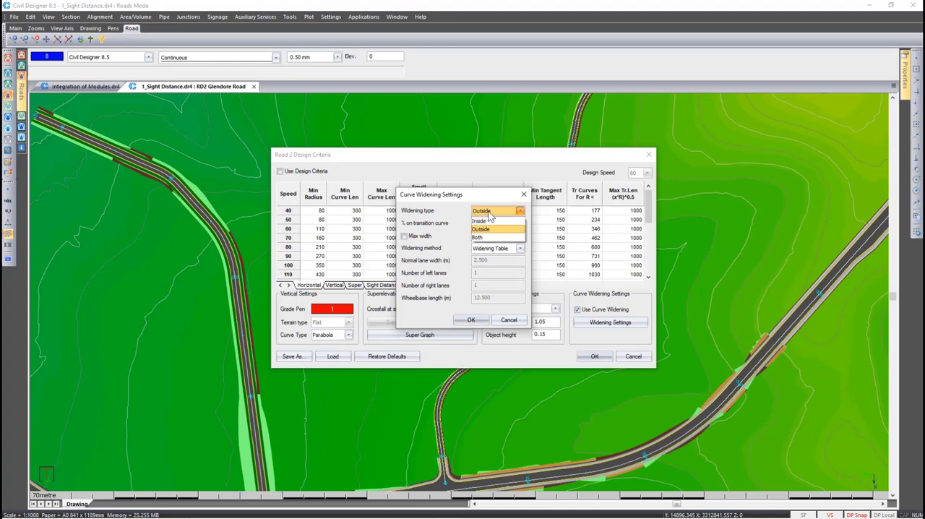
{"action": "left_click", "coordinate": [489, 220]}
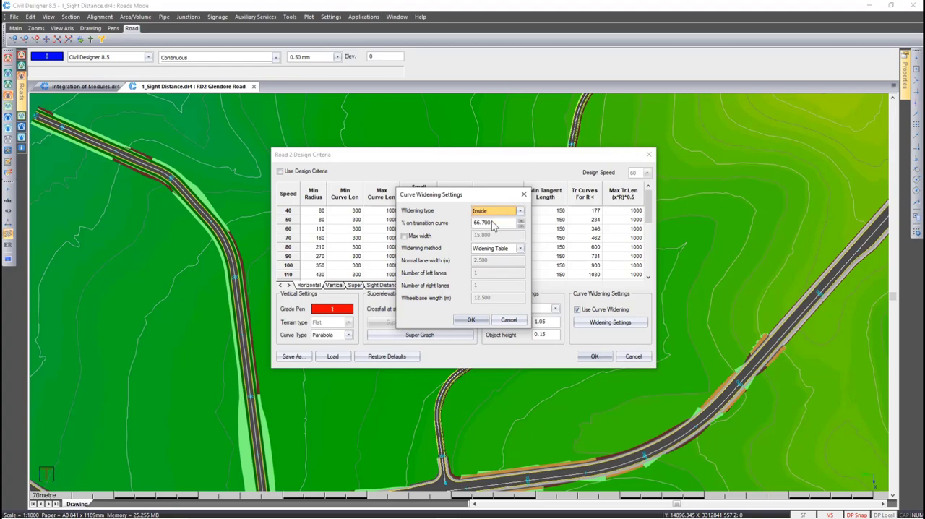
{"action": "double_click", "coordinate": [492, 222]}
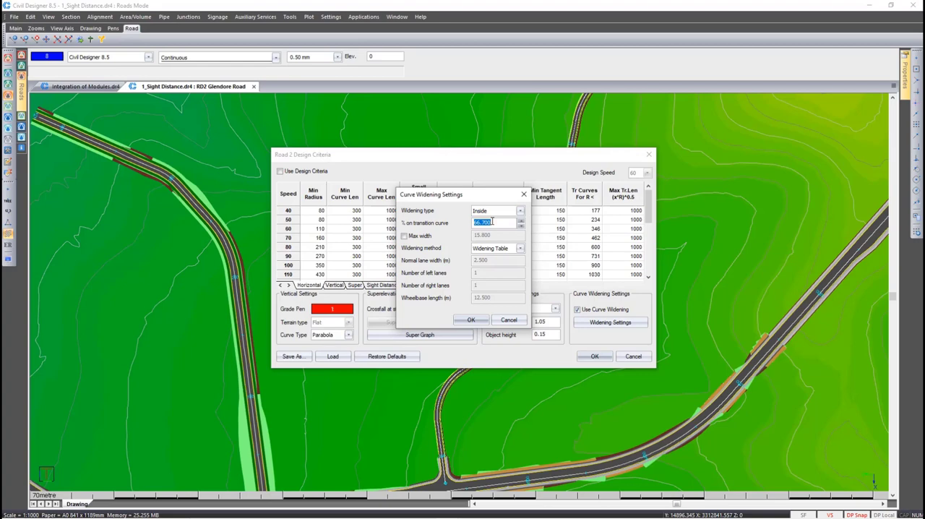
{"action": "left_click", "coordinate": [416, 238]}
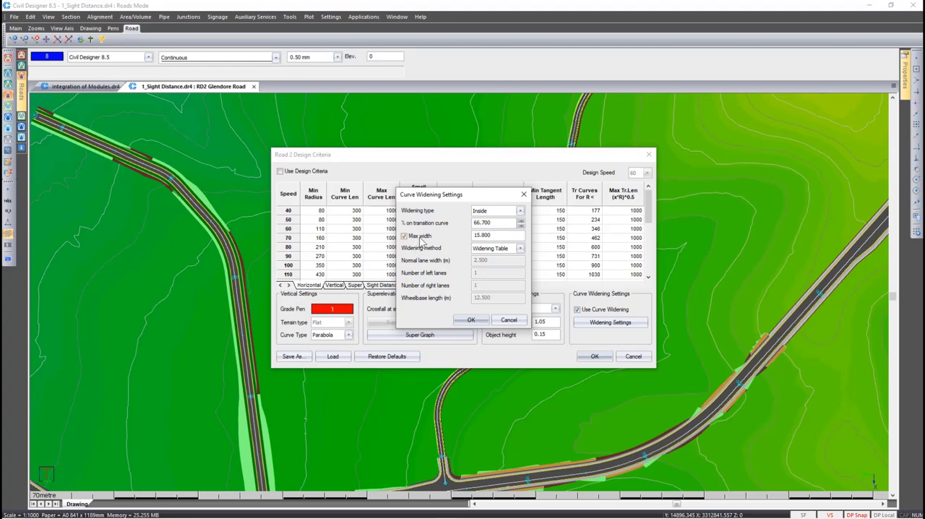
Try the AASHTO Simple and AASHTO Standard widening methods, accept the settings with Widening Table, and display the curve widening table
{"action": "left_click", "coordinate": [520, 248]}
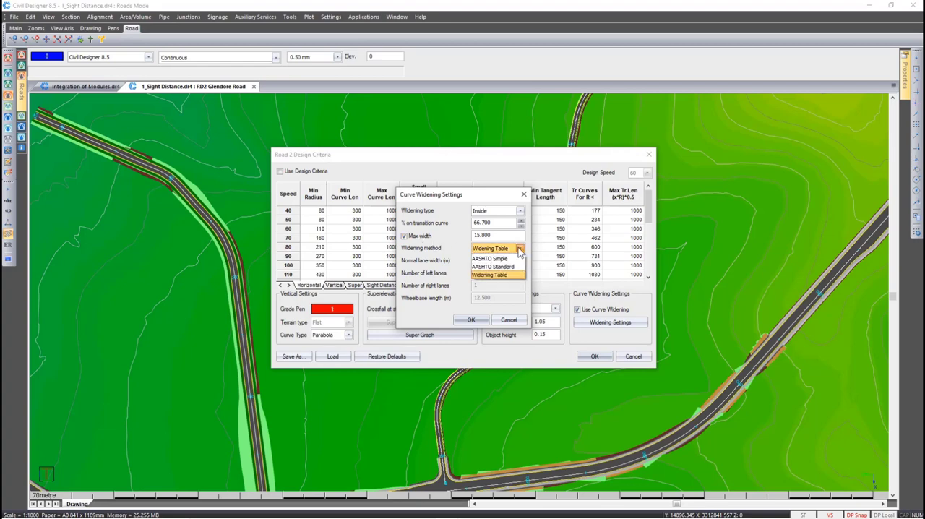
{"action": "left_click", "coordinate": [512, 259]}
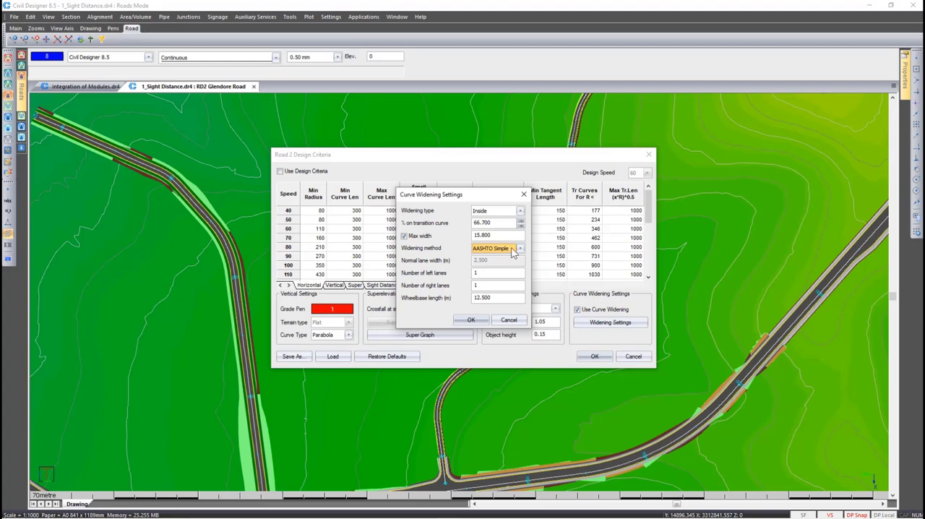
{"action": "left_click", "coordinate": [520, 248]}
{"action": "left_click", "coordinate": [510, 270]}
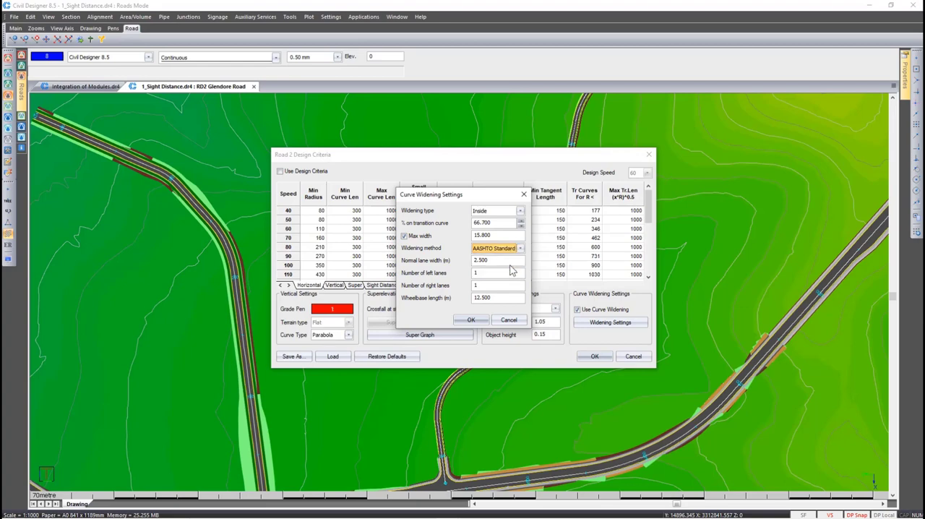
{"action": "left_click", "coordinate": [513, 249]}
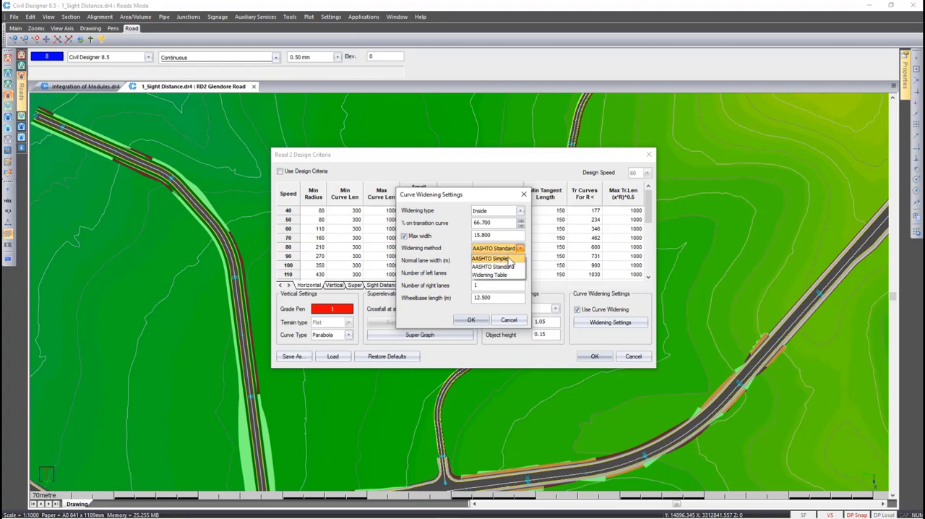
{"action": "left_click", "coordinate": [511, 275]}
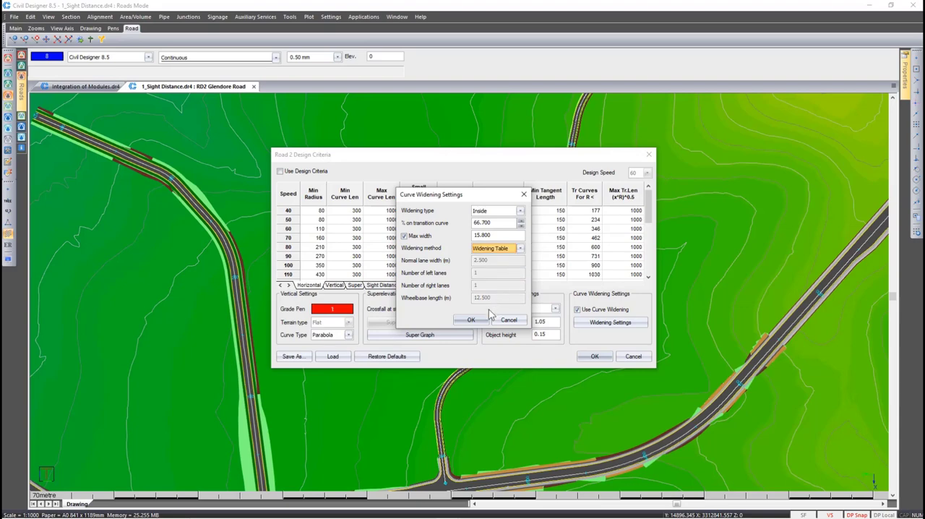
{"action": "left_click", "coordinate": [471, 319]}
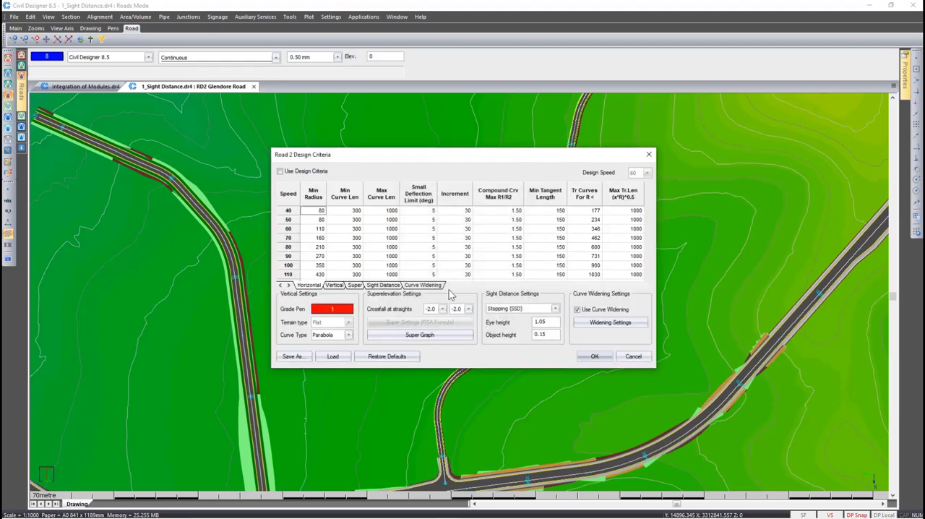
{"action": "left_click", "coordinate": [432, 285]}
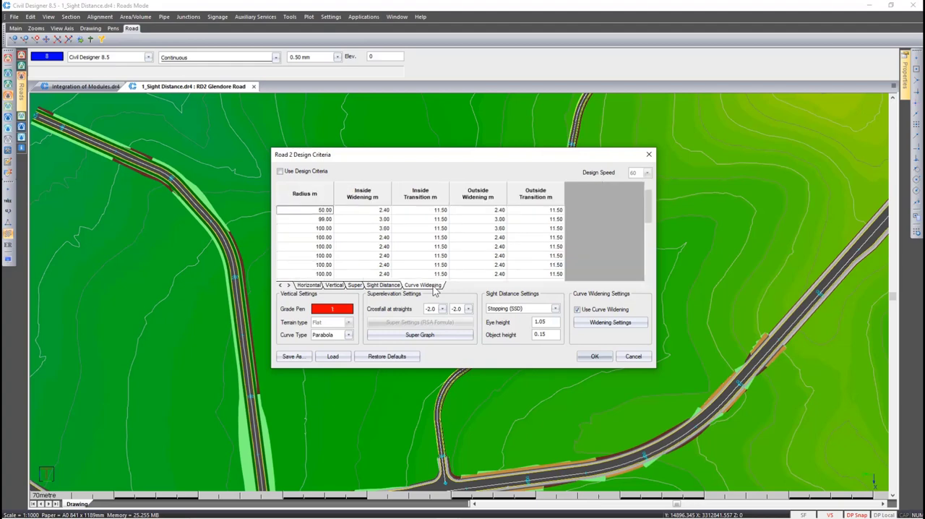
Set the radius in the second row of the curve widening table to 100 m
{"action": "double_click", "coordinate": [325, 220]}
{"action": "type", "text": "100"}
{"action": "left_click", "coordinate": [357, 221]}
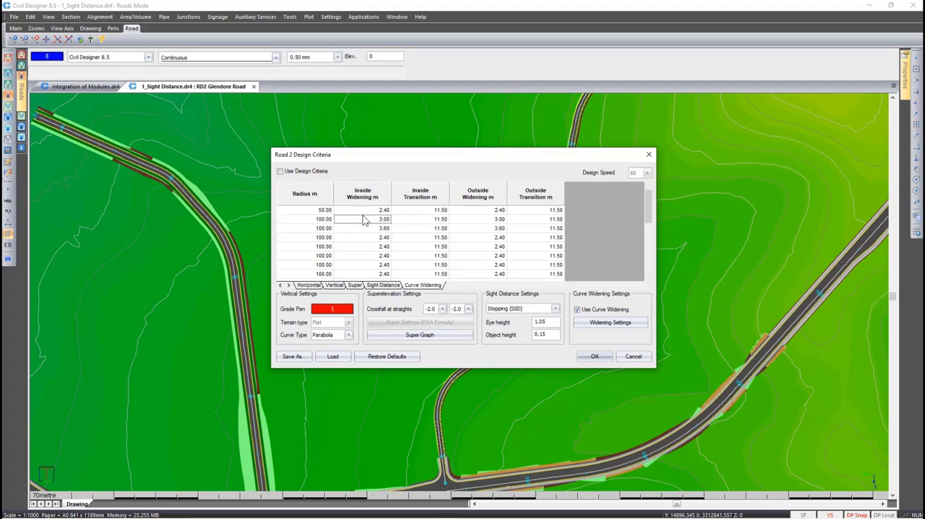
Read AASHTO TD Vehicle WB-19 (80 km).csv into the curve widening table and accept the design criteria
{"action": "right_click", "coordinate": [307, 211]}
{"action": "left_click", "coordinate": [318, 239]}
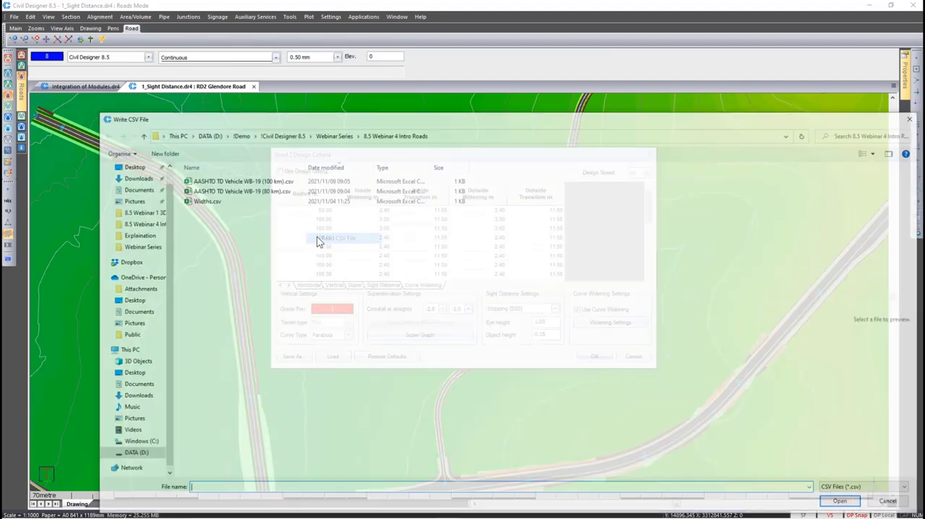
{"action": "double_click", "coordinate": [280, 194]}
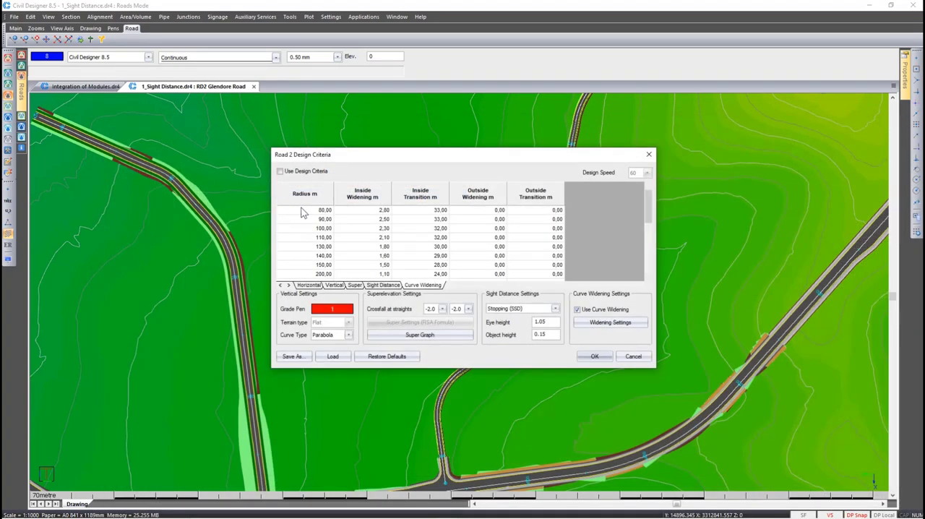
{"action": "left_click", "coordinate": [352, 209]}
{"action": "left_click", "coordinate": [412, 208]}
{"action": "left_click", "coordinate": [592, 357]}
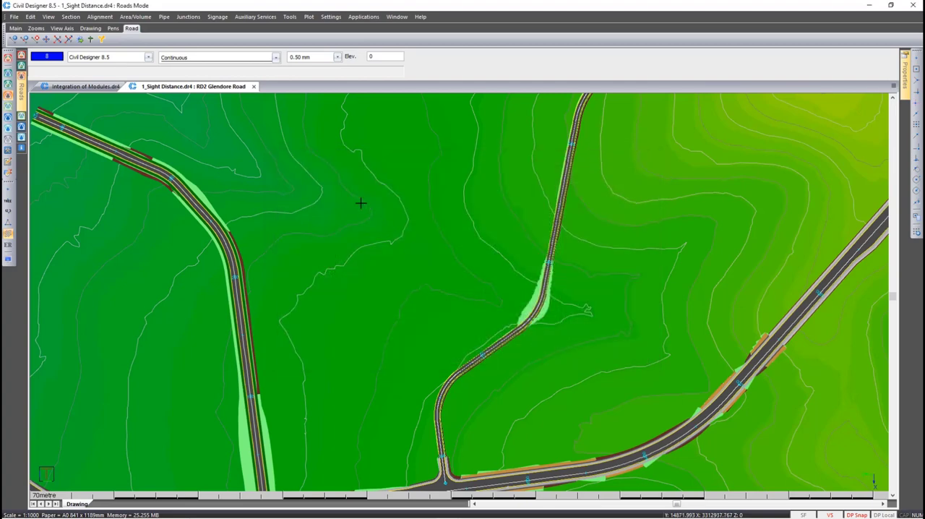
Recalculate Glendore Road with only Generate Edge Levels and Apply Road Template enabled, and inspect the widening at its curves
{"action": "left_click", "coordinate": [79, 39]}
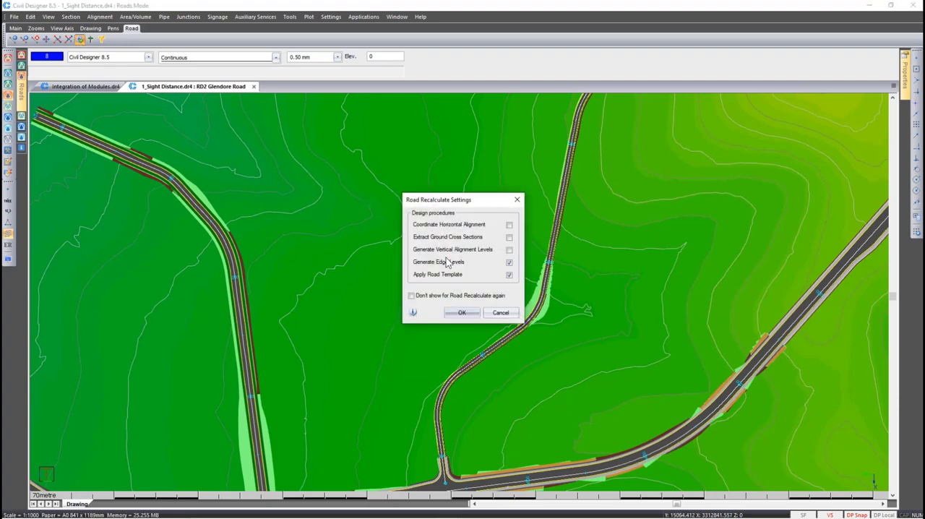
{"action": "left_click", "coordinate": [462, 312]}
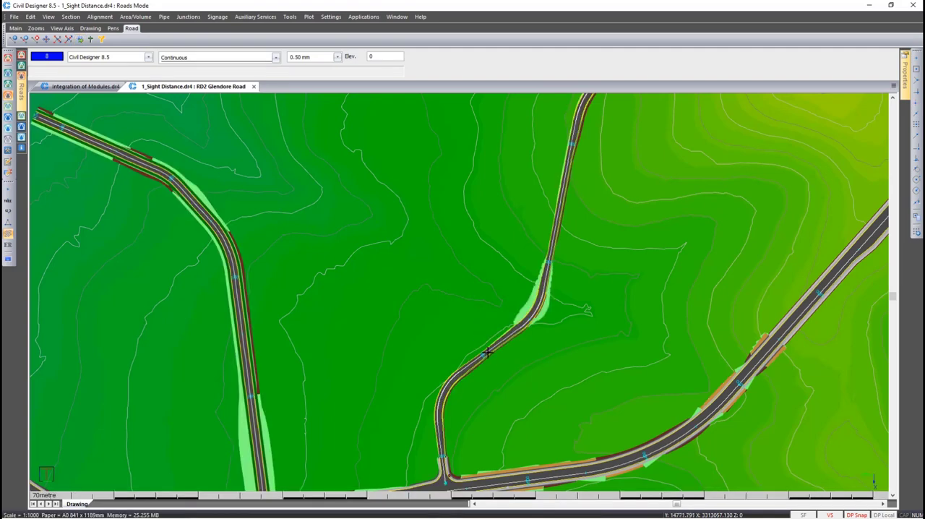
{"action": "scroll", "coordinate": [487, 352], "scroll_direction": "up", "scroll_amount": 2}
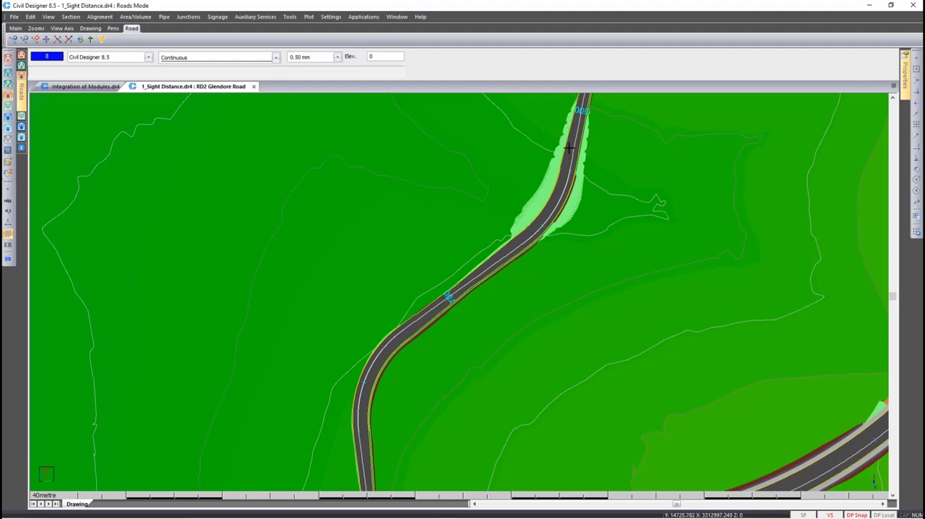
{"action": "key", "text": "Page_Down"}
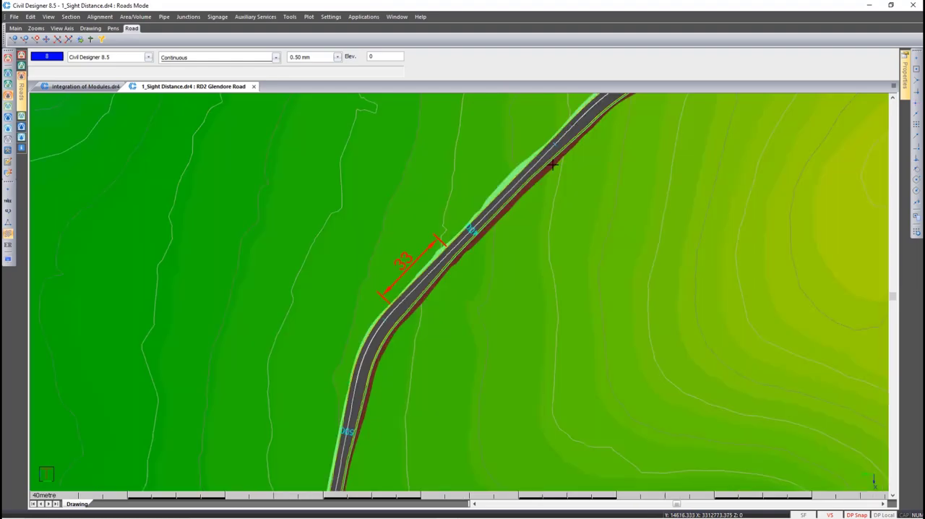
Switch on the construction geometry in CAD mode to mark the 33 m transition near PI3, and return to Roads mode
{"action": "left_click", "coordinate": [379, 330]}
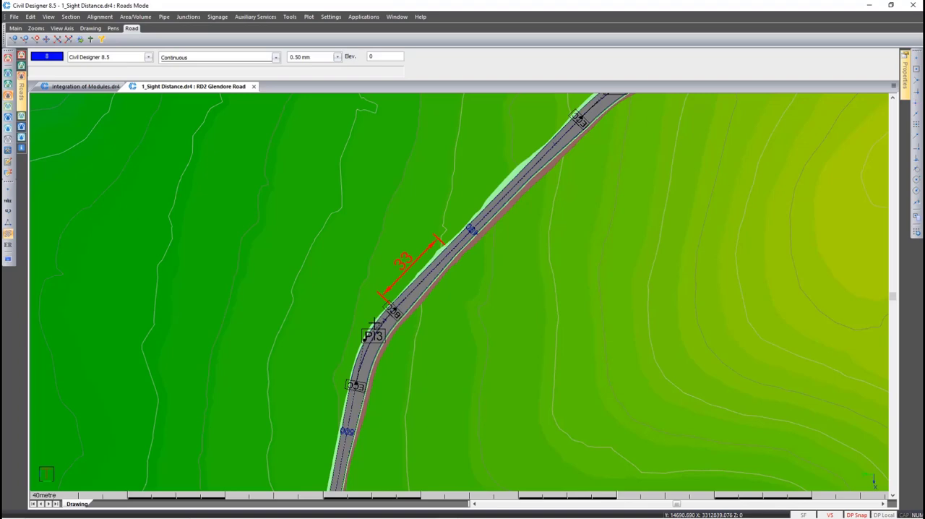
{"action": "left_click", "coordinate": [7, 60]}
{"action": "left_click", "coordinate": [175, 17]}
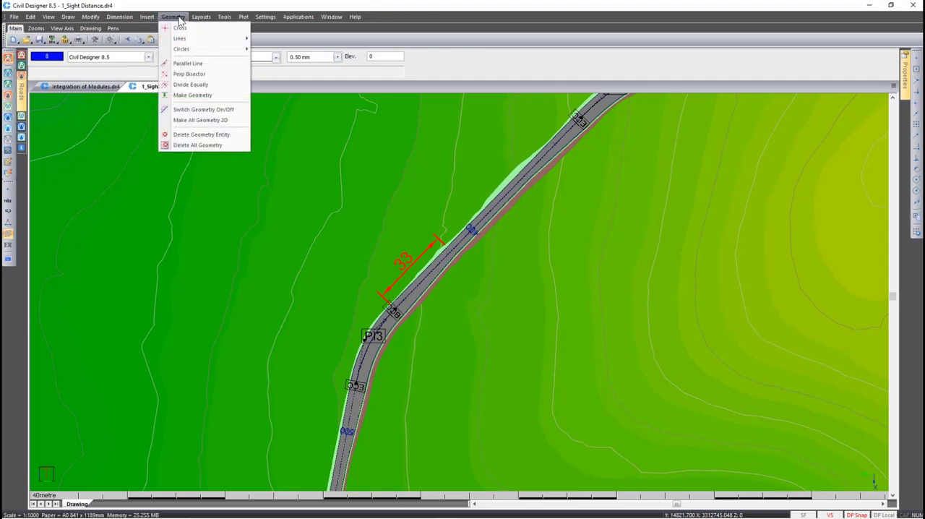
{"action": "left_click", "coordinate": [197, 109]}
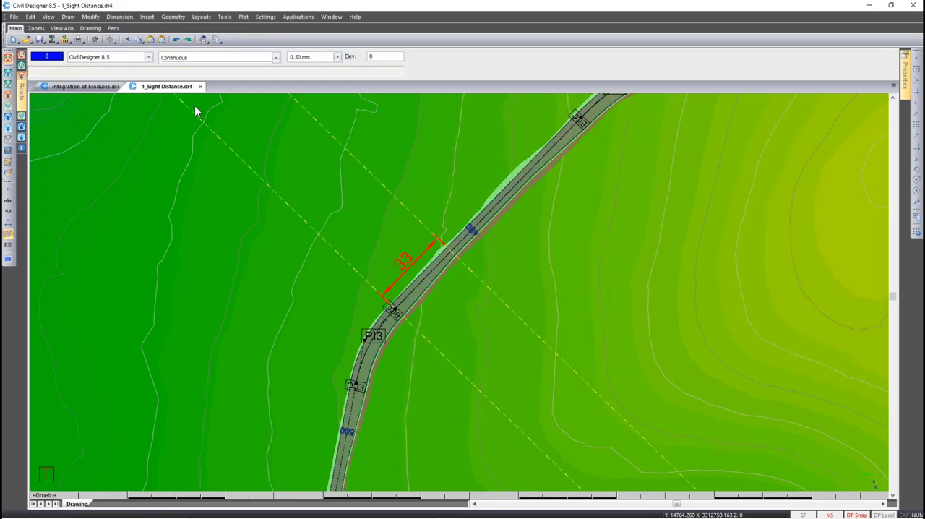
{"action": "left_click", "coordinate": [8, 95]}
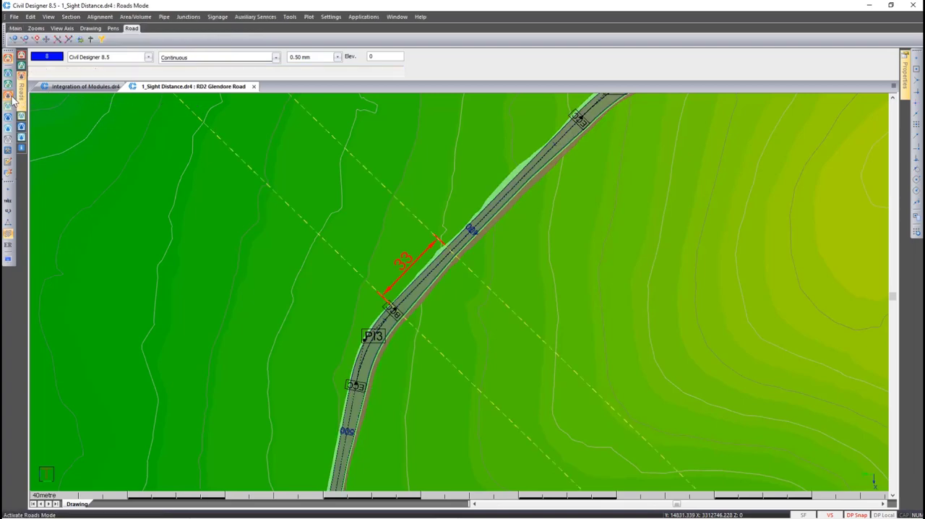
Review the inside widening and transition lengths in the curve widening design criteria against the 33 m mark near PI3, without changing them
{"action": "left_click", "coordinate": [100, 16]}
{"action": "left_click", "coordinate": [119, 130]}
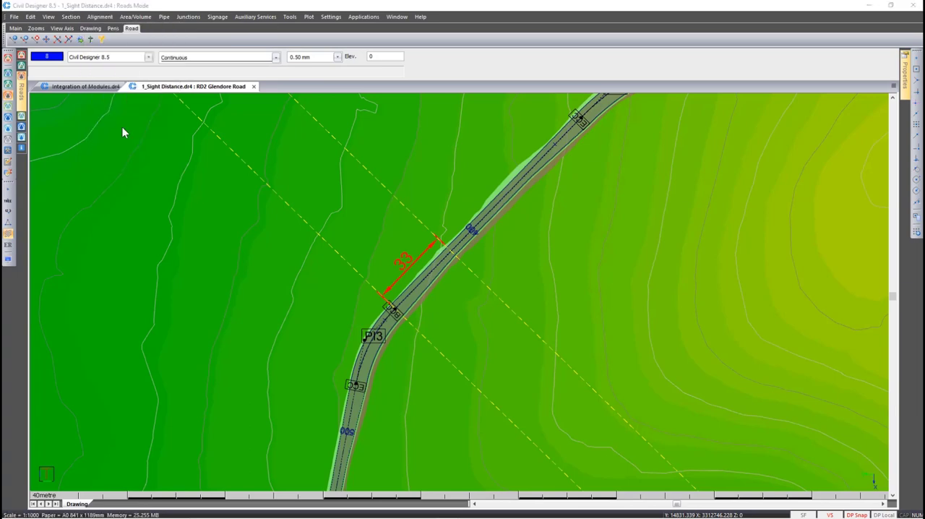
{"action": "left_click_drag", "start_coordinate": [289, 157], "coordinate": [510, 152]}
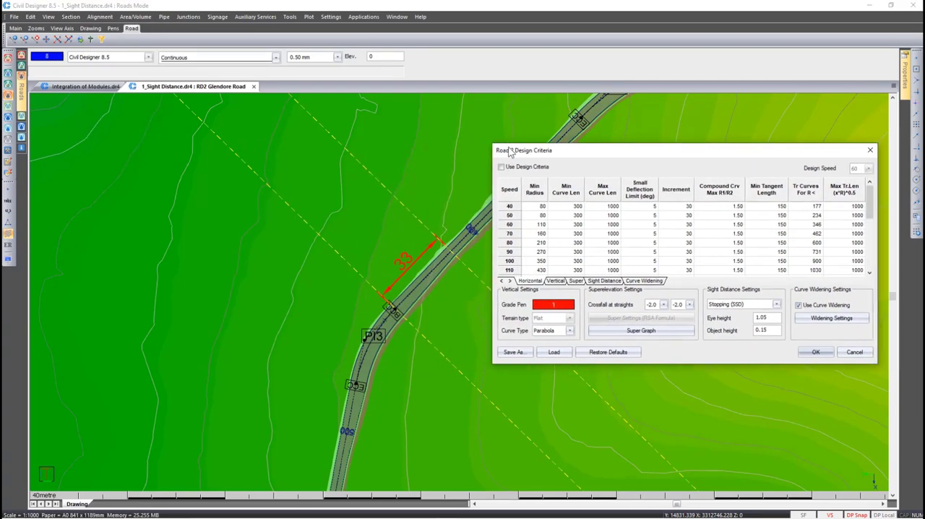
{"action": "left_click", "coordinate": [640, 282]}
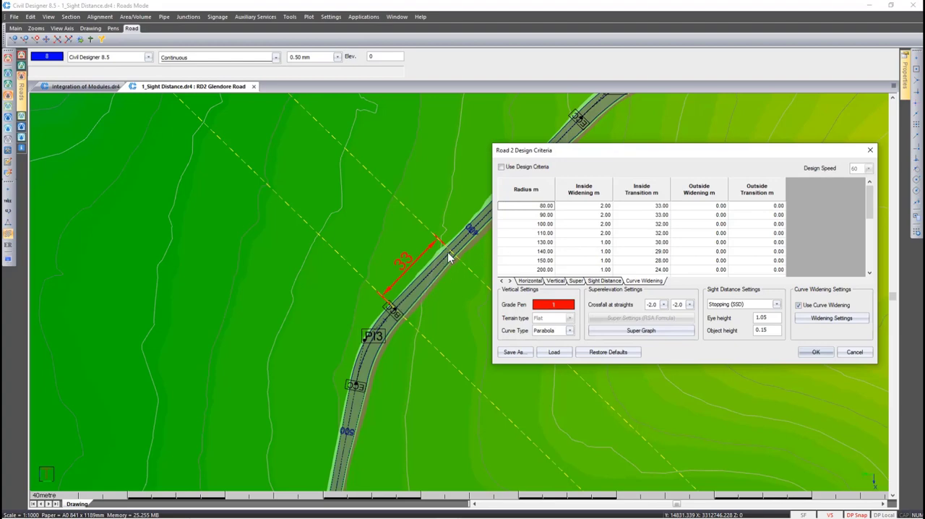
{"action": "left_click", "coordinate": [582, 206]}
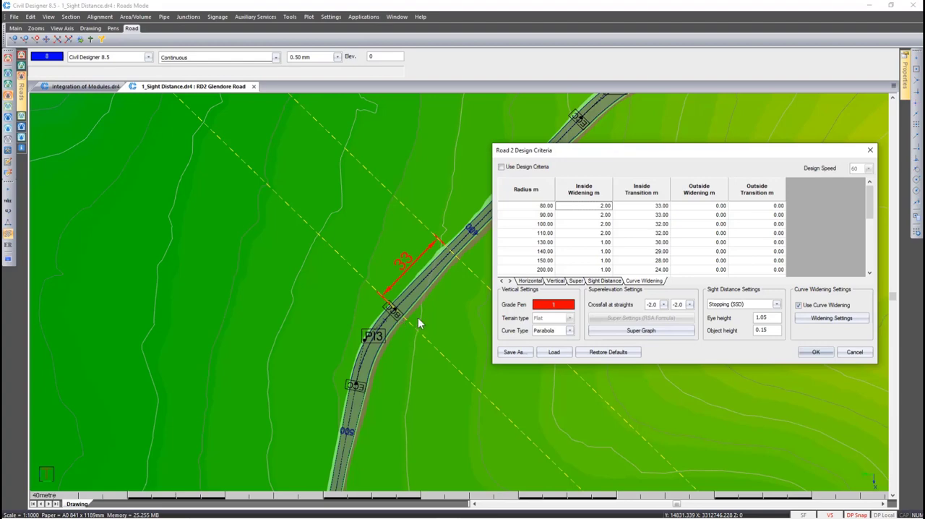
{"action": "left_click", "coordinate": [853, 353]}
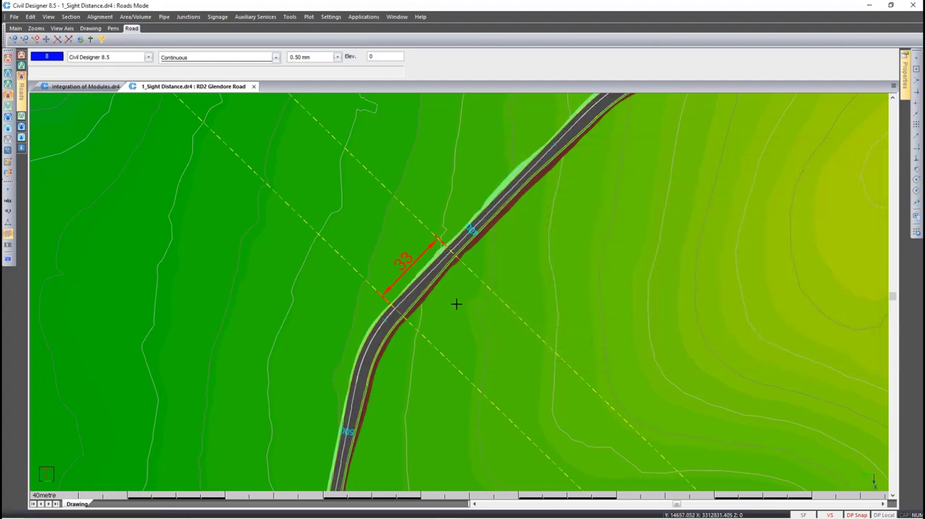
Select Welbedacht Road and edit its horizontal alignment, changing the curve type of PI12 to Compound
{"action": "key", "text": "Page_Down"}
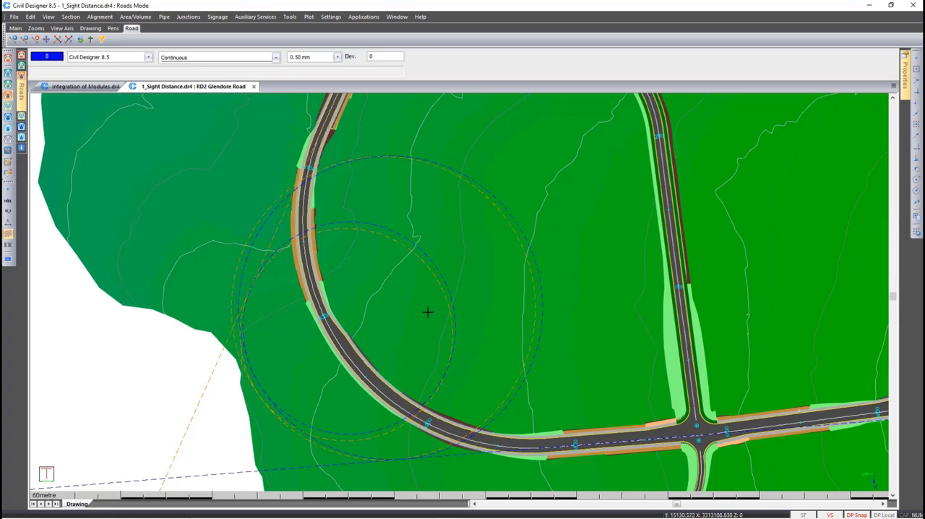
{"action": "left_click", "coordinate": [312, 343]}
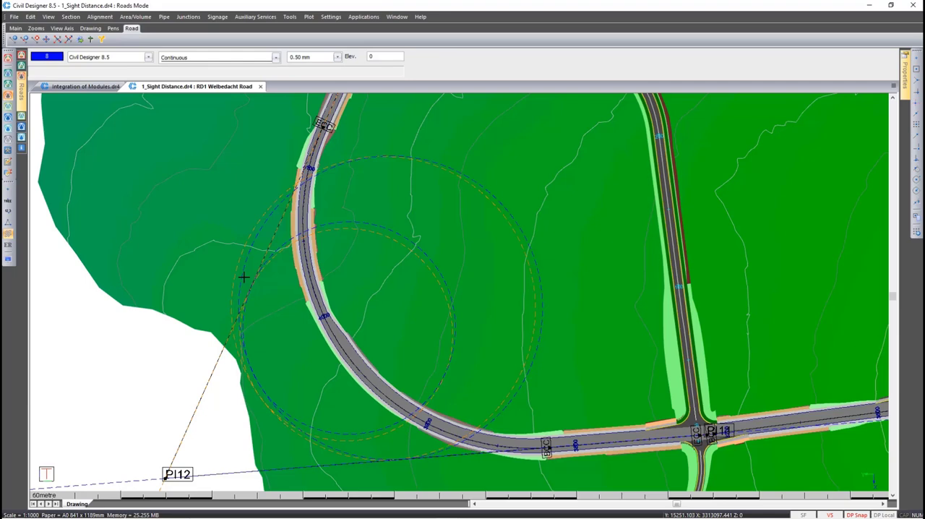
{"action": "left_click", "coordinate": [101, 17]}
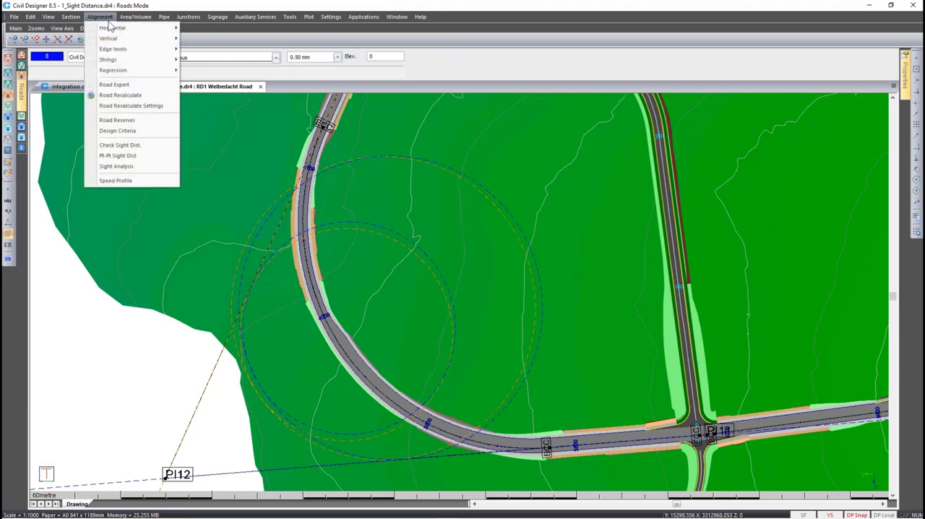
{"action": "mouse_move", "coordinate": [112, 29]}
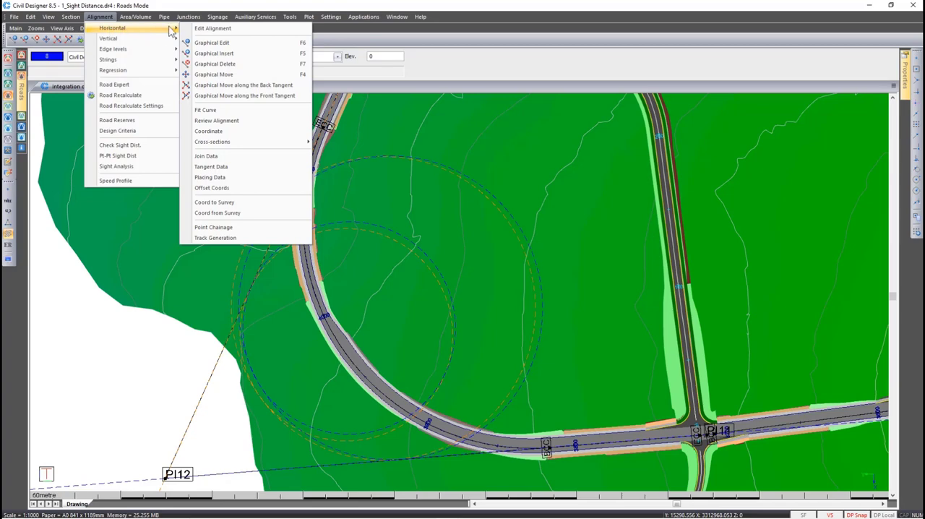
{"action": "left_click", "coordinate": [203, 28]}
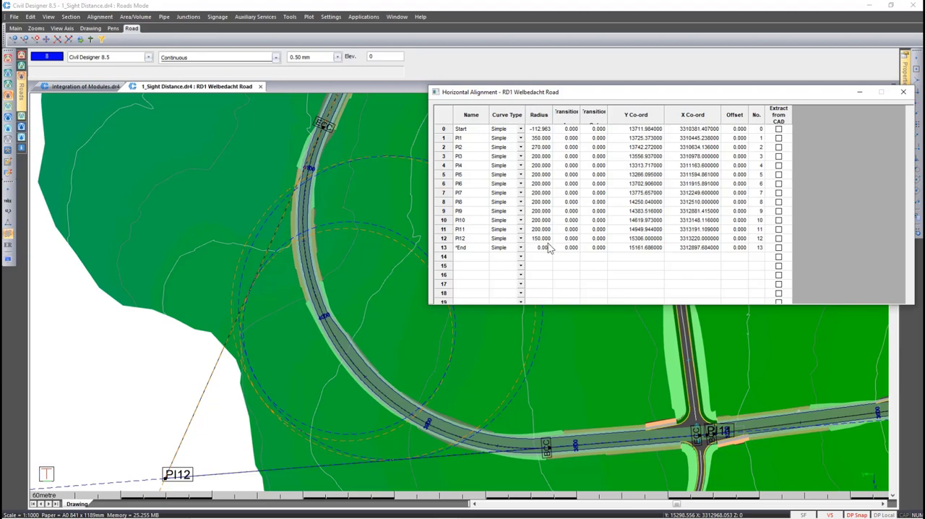
{"action": "left_click", "coordinate": [520, 238]}
{"action": "left_click", "coordinate": [515, 257]}
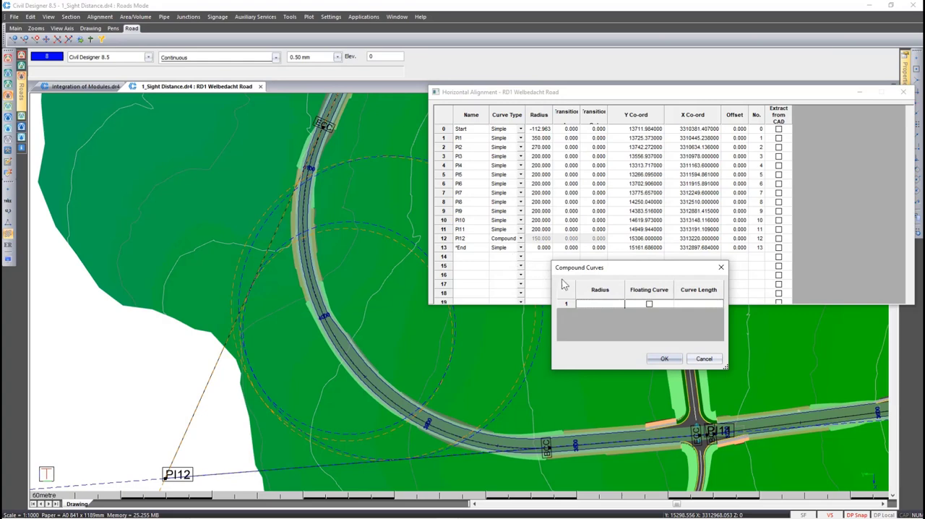
Define two floating curves for PI12's compound curve, the first with radius 100 and the second with radius 70
{"action": "left_click", "coordinate": [599, 303]}
{"action": "left_click", "coordinate": [649, 304]}
{"action": "right_click", "coordinate": [616, 303]}
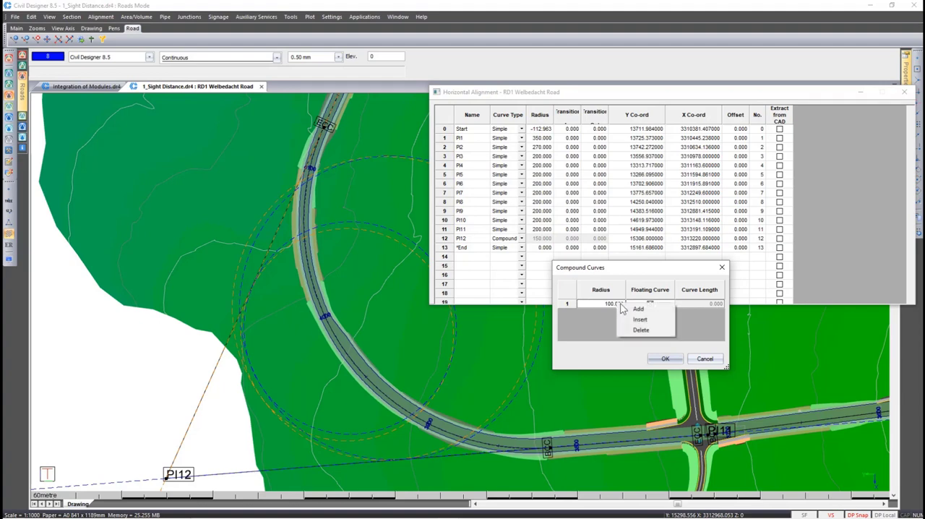
{"action": "left_click", "coordinate": [625, 308]}
{"action": "left_click", "coordinate": [608, 312]}
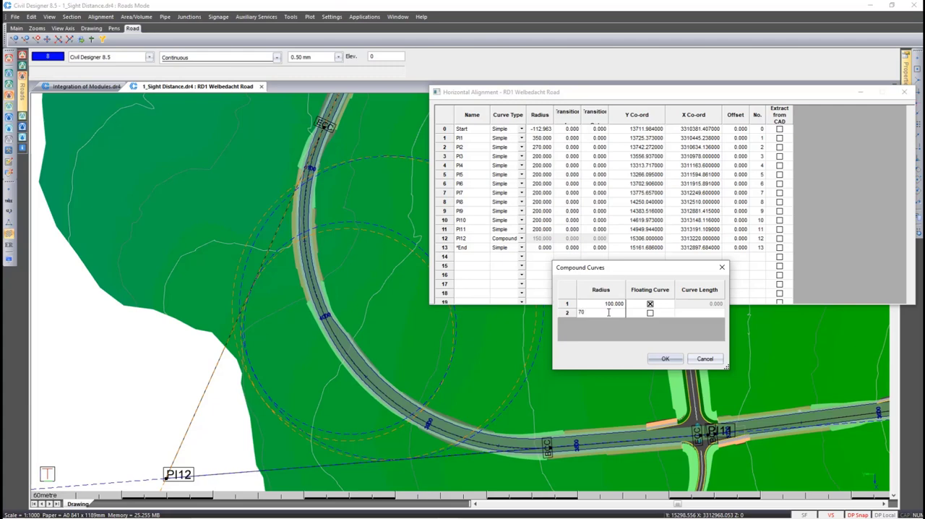
{"action": "type", "text": "70"}
{"action": "left_click", "coordinate": [687, 313]}
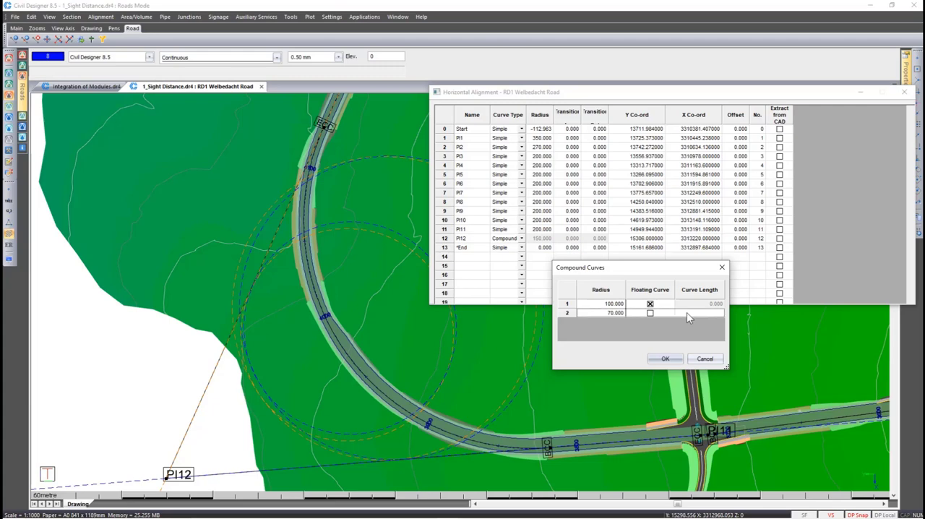
{"action": "left_click", "coordinate": [650, 312]}
{"action": "right_click", "coordinate": [609, 319]}
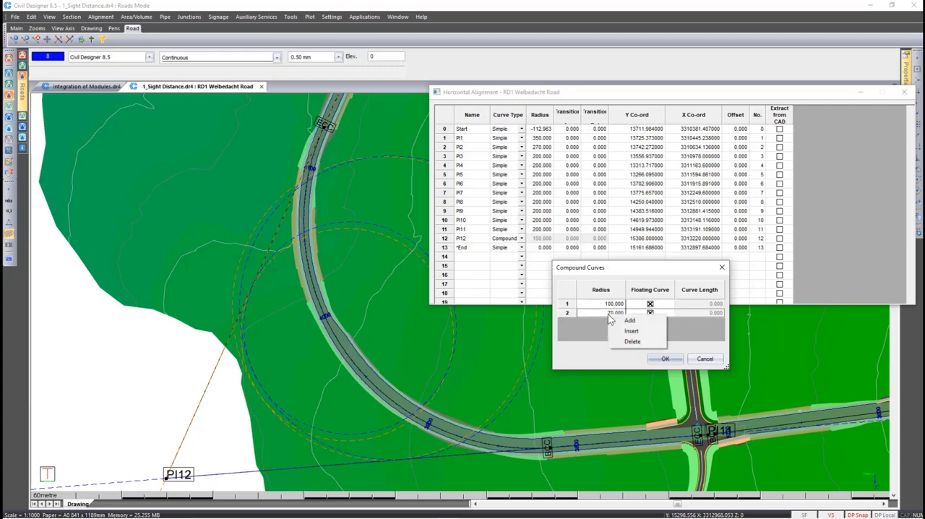
{"action": "left_click", "coordinate": [628, 331]}
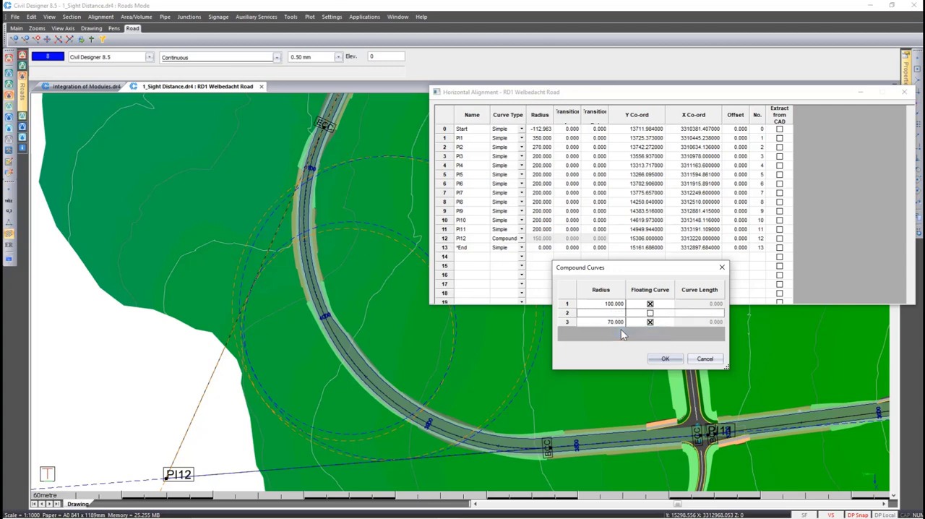
{"action": "right_click", "coordinate": [609, 319]}
{"action": "left_click", "coordinate": [627, 340]}
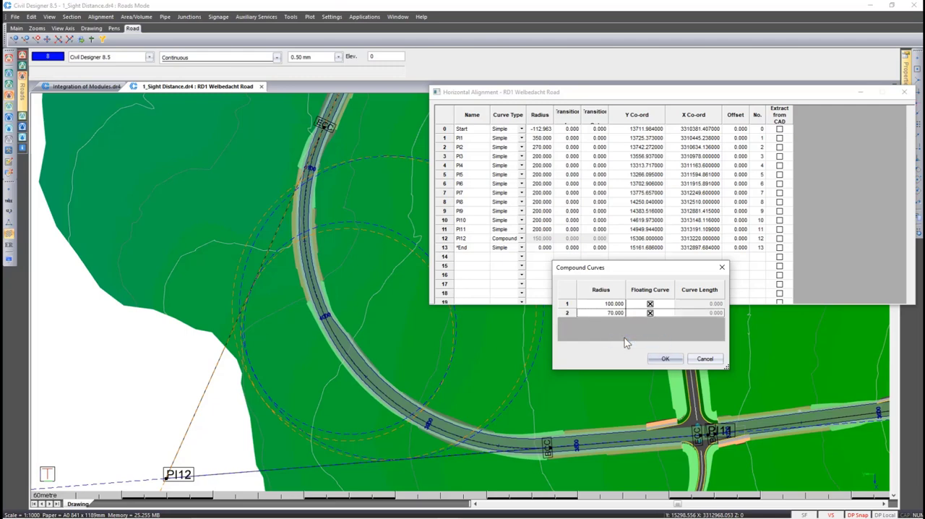
Accept the compound curves, close the horizontal alignment table and save the modified Welbedacht Road alignment
{"action": "left_click", "coordinate": [664, 359]}
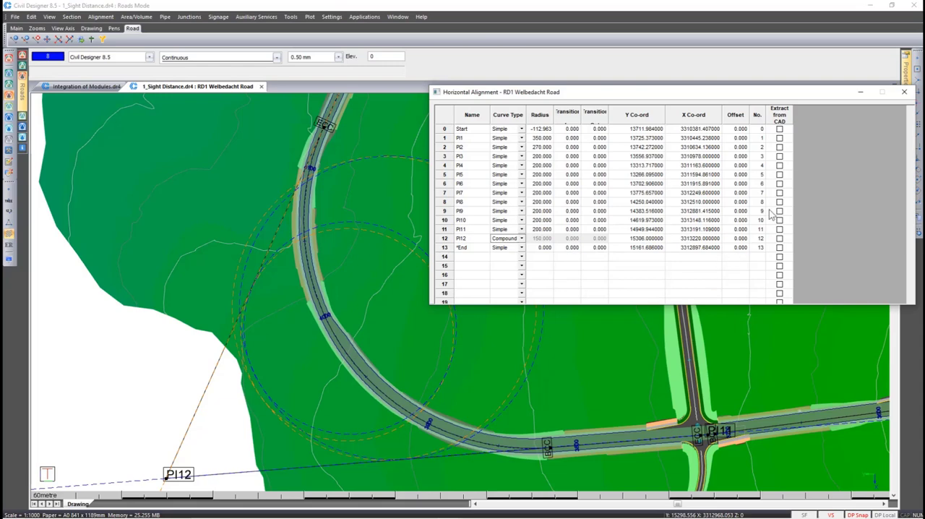
{"action": "left_click", "coordinate": [903, 93]}
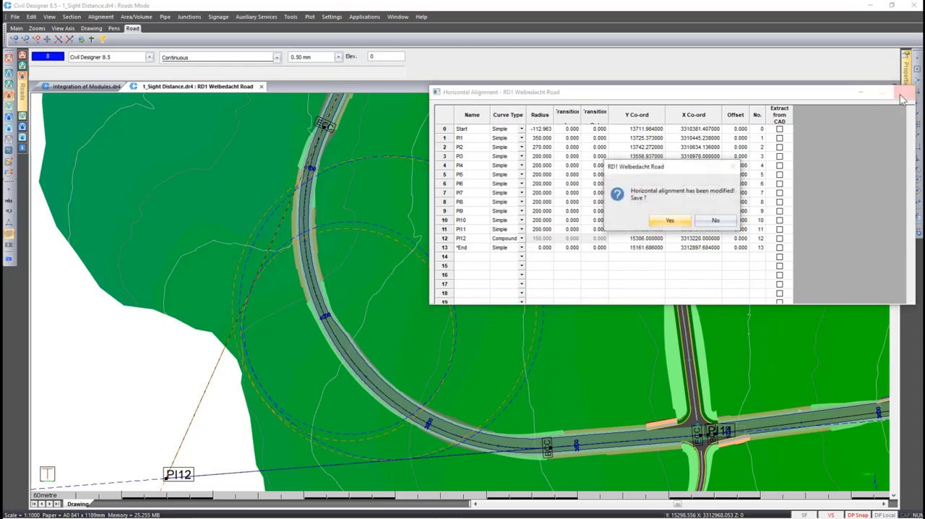
{"action": "left_click", "coordinate": [667, 220]}
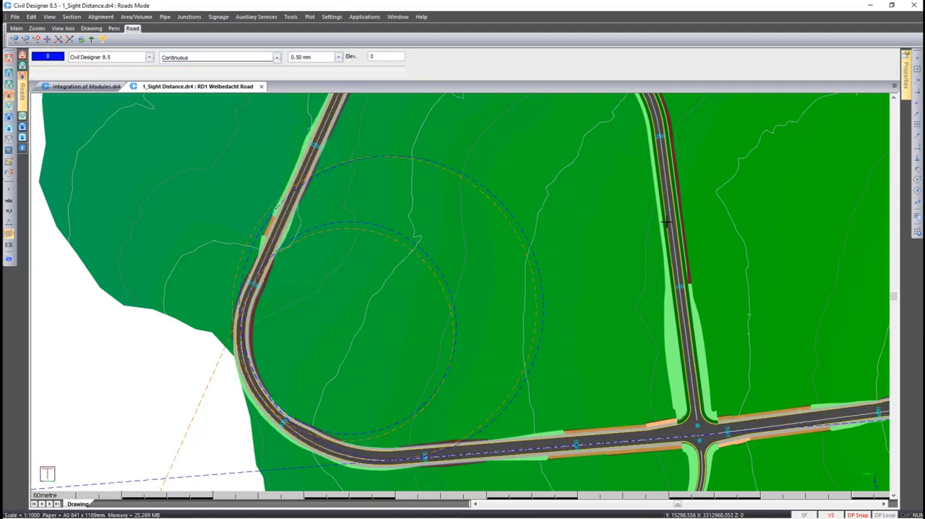
Make Float the current layer and inspect the properties of the R1 arc in the compound curve
{"action": "left_click", "coordinate": [142, 58]}
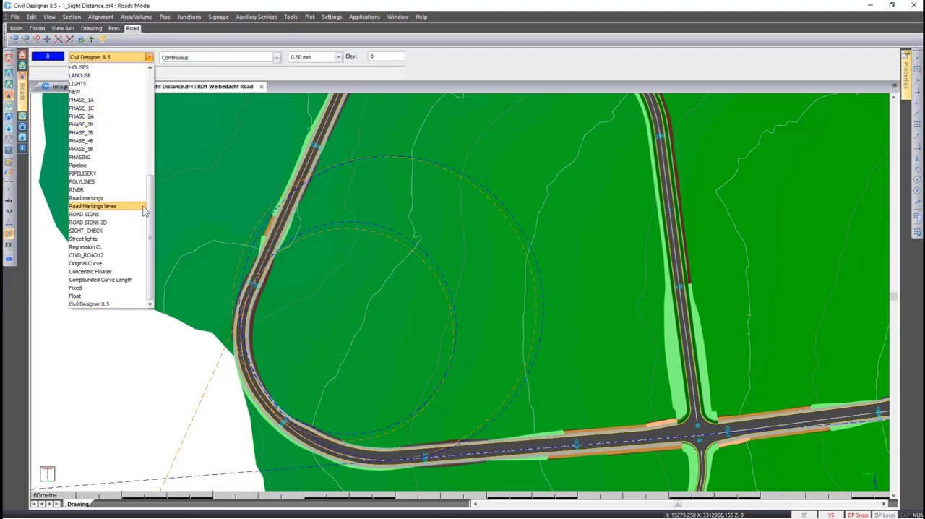
{"action": "left_click", "coordinate": [119, 296]}
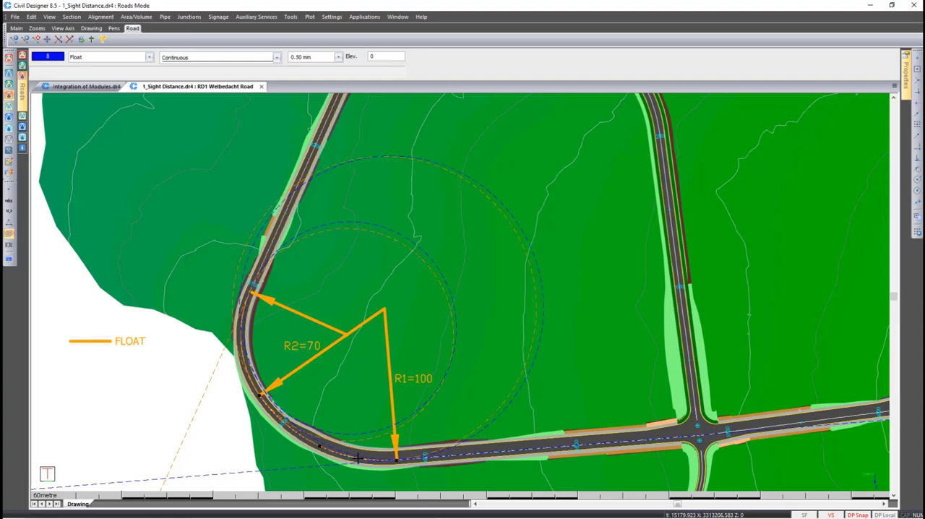
{"action": "right_click", "coordinate": [358, 457]}
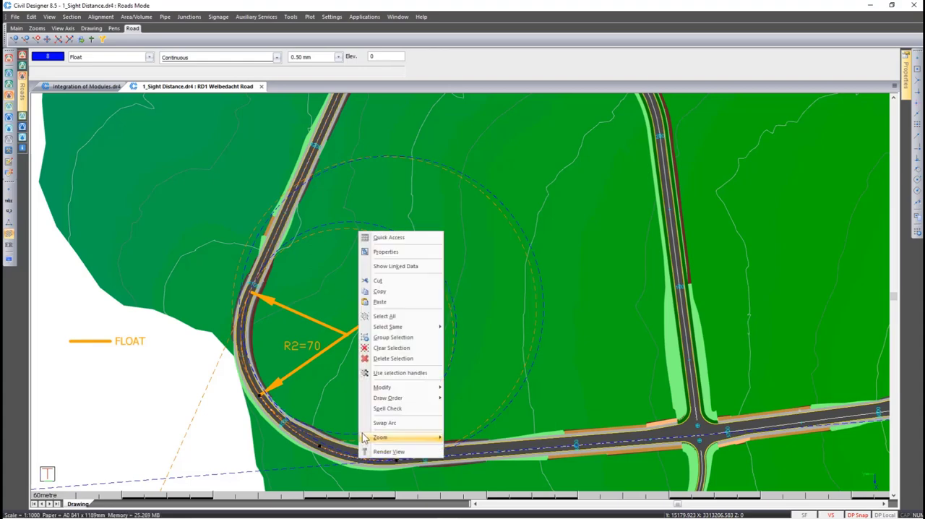
{"action": "left_click", "coordinate": [386, 252]}
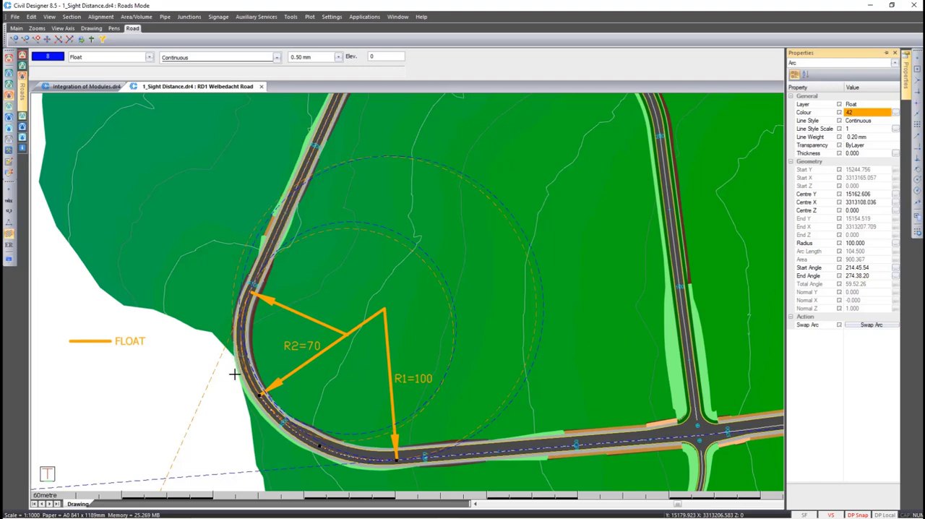
{"action": "key", "text": "Escape"}
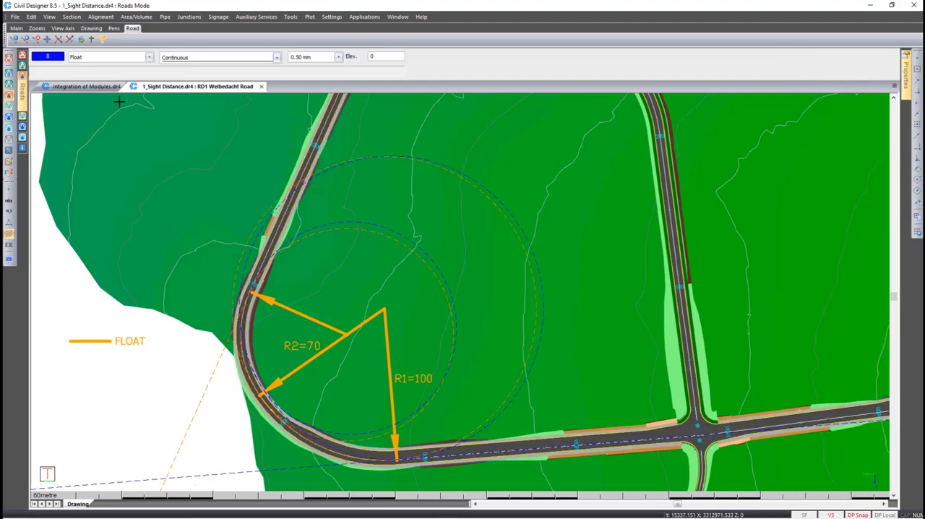
Make Civil Designer 8.5 the current layer, hide the Float layer and show the Fixed layer
{"action": "left_click", "coordinate": [116, 58]}
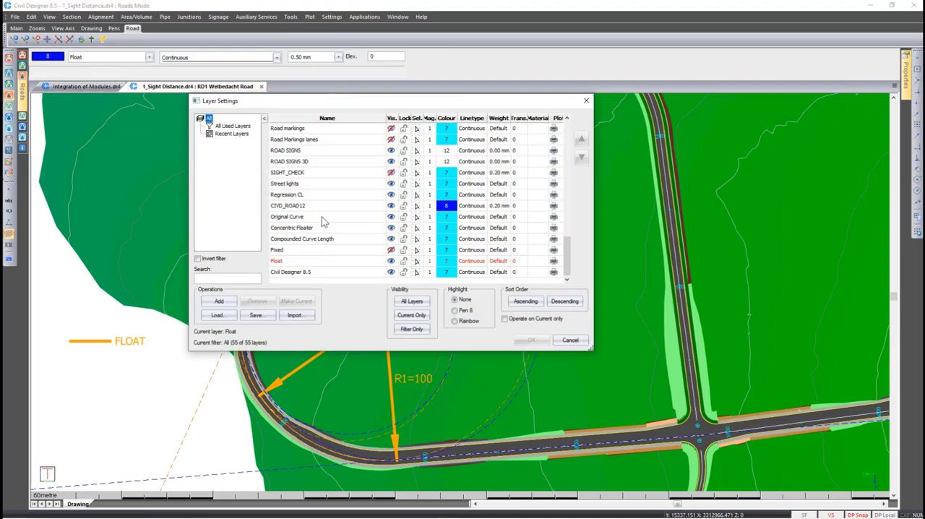
{"action": "right_click", "coordinate": [387, 273]}
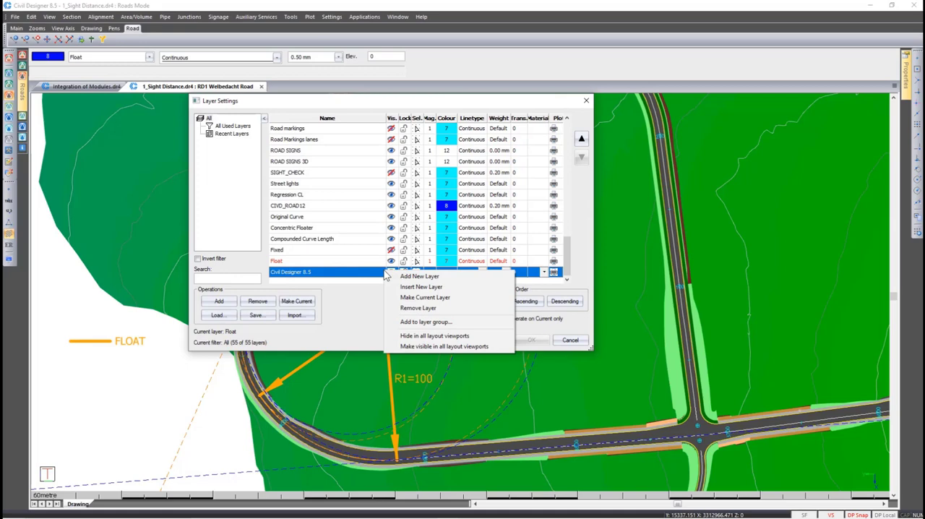
{"action": "left_click", "coordinate": [424, 297]}
{"action": "left_click", "coordinate": [390, 260]}
{"action": "left_click", "coordinate": [391, 250]}
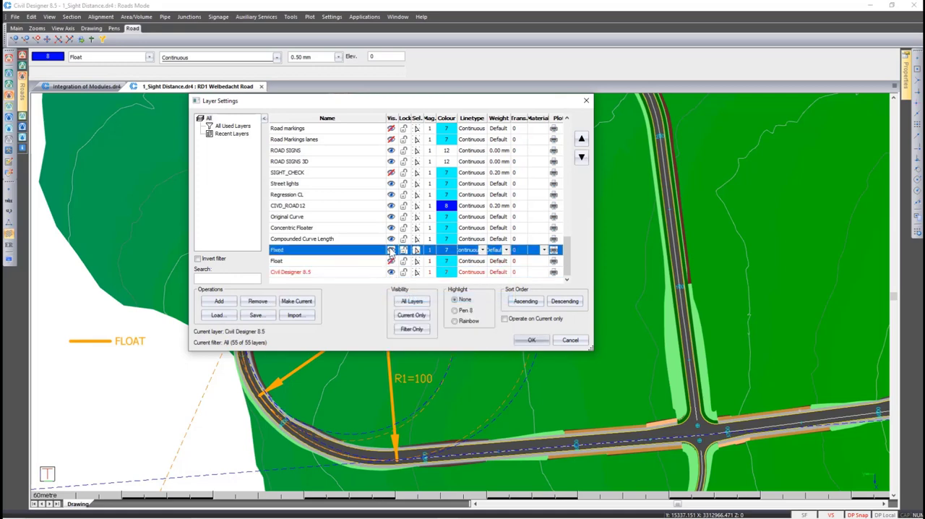
{"action": "left_click", "coordinate": [522, 340]}
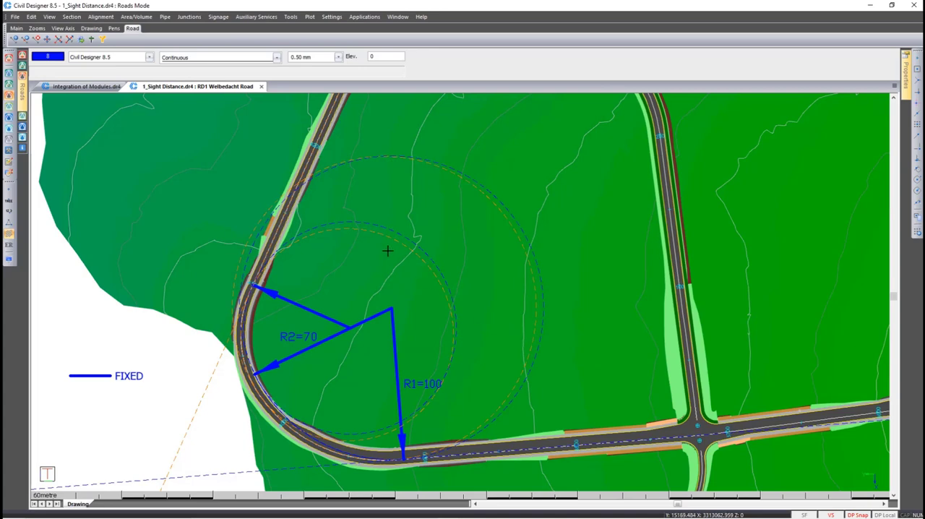
Change the first of PI12's compound curves, radius 100, from floating to fixed with a curve length of 120
{"action": "left_click", "coordinate": [101, 17]}
{"action": "mouse_move", "coordinate": [109, 28]}
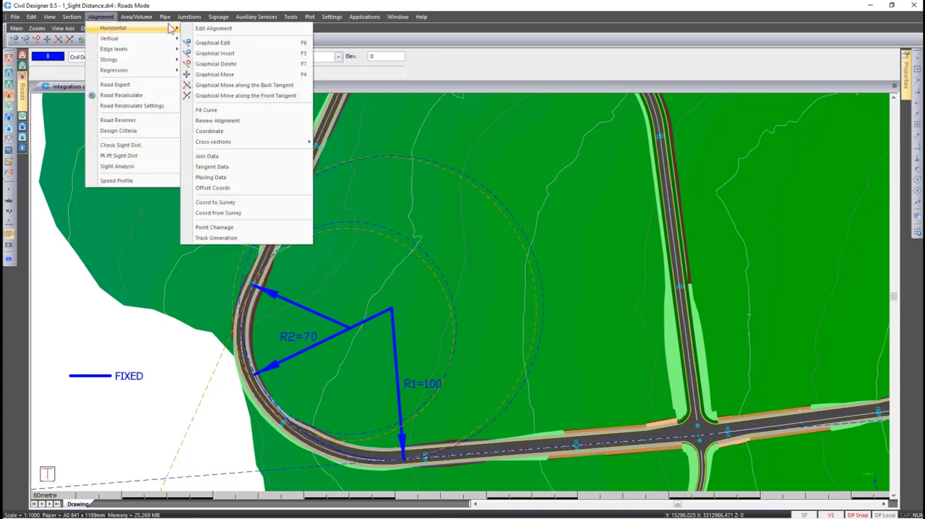
{"action": "left_click", "coordinate": [203, 29]}
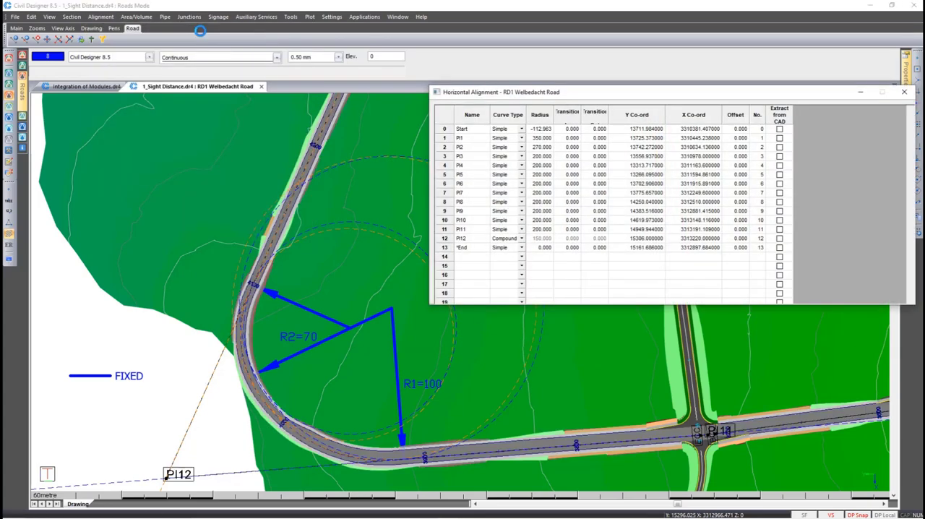
{"action": "left_click", "coordinate": [521, 239]}
{"action": "left_click", "coordinate": [526, 257]}
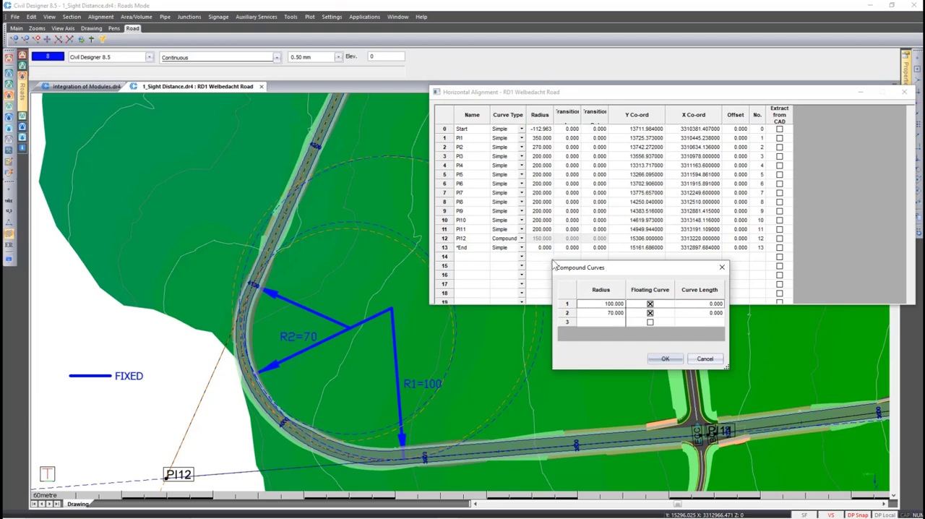
{"action": "left_click", "coordinate": [650, 304]}
{"action": "left_click", "coordinate": [697, 303]}
{"action": "type", "text": "120"}
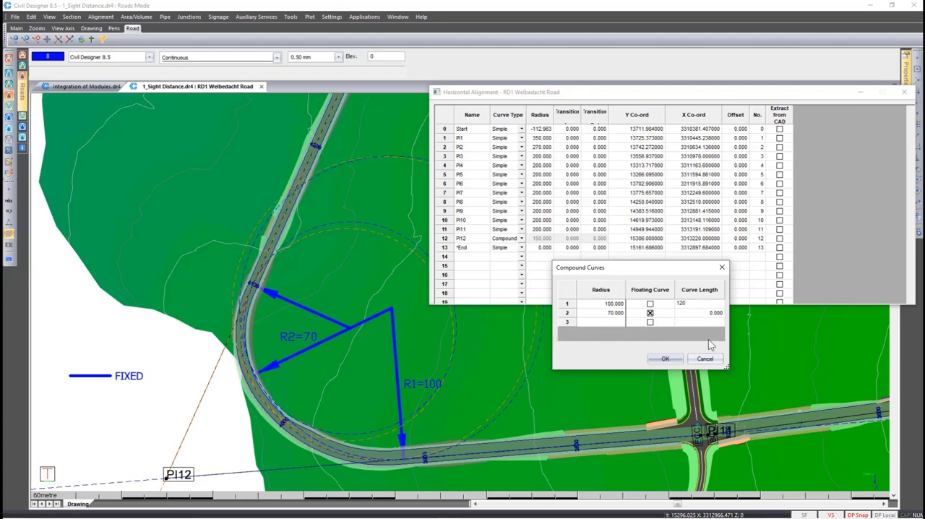
Accept the compound curves, close the horizontal alignment table and save the modified Welbedacht Road alignment
{"action": "left_click", "coordinate": [664, 357]}
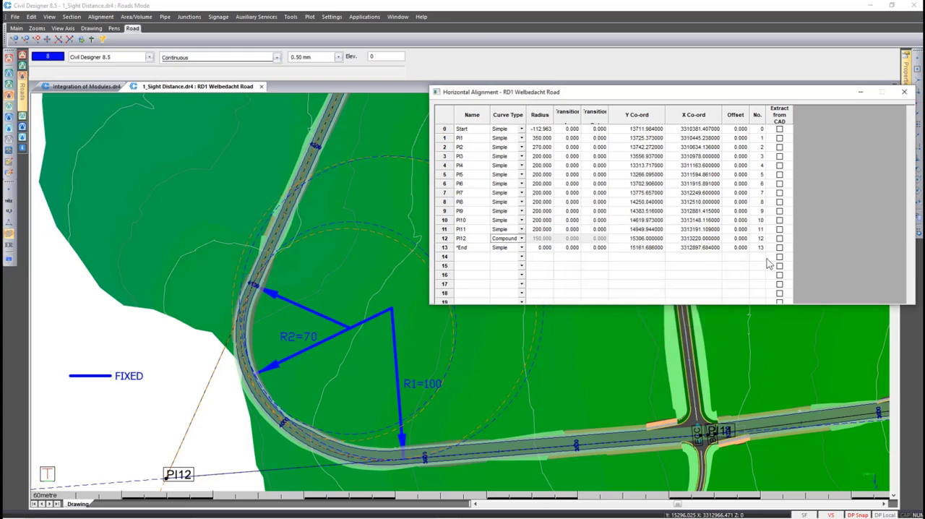
{"action": "left_click", "coordinate": [904, 93]}
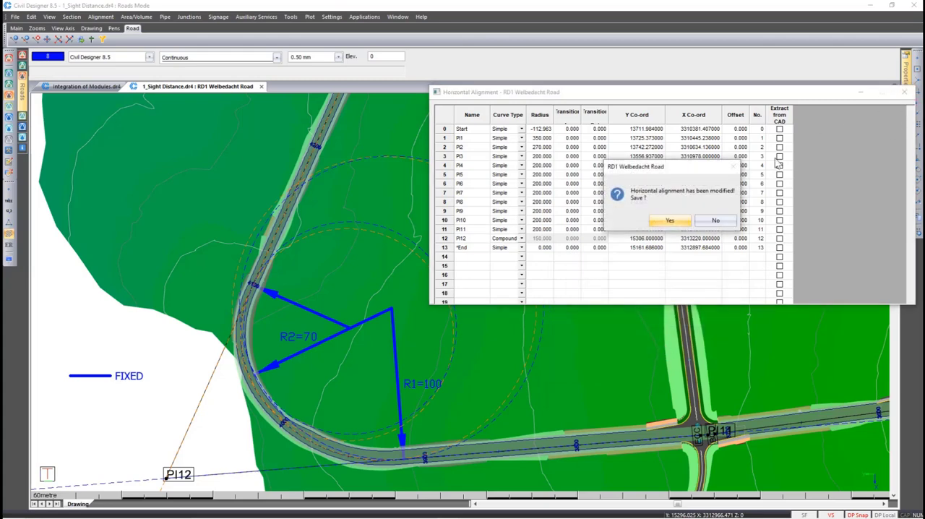
{"action": "left_click", "coordinate": [671, 221]}
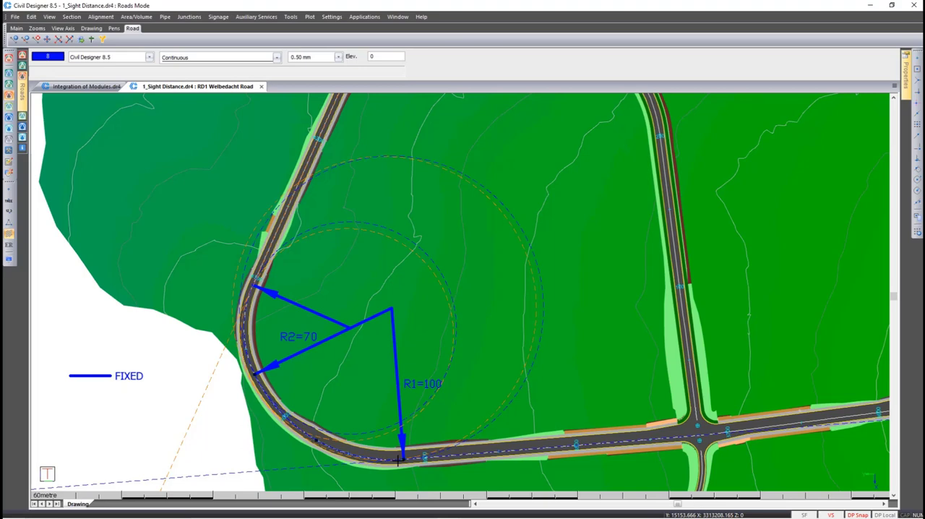
Inspect the properties of the R1 arc on the Fixed layer, checking its radius and arc length
{"action": "right_click", "coordinate": [398, 459]}
{"action": "left_click", "coordinate": [421, 255]}
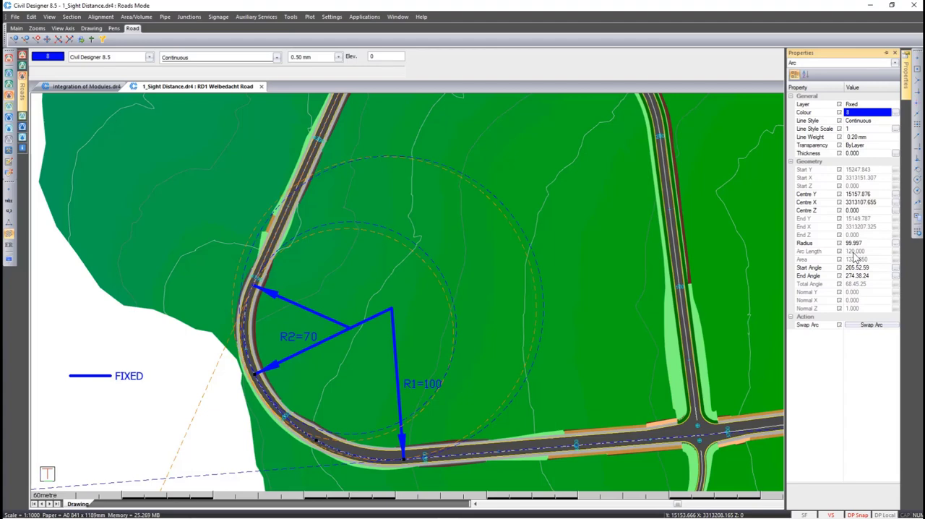
{"action": "left_click", "coordinate": [248, 383]}
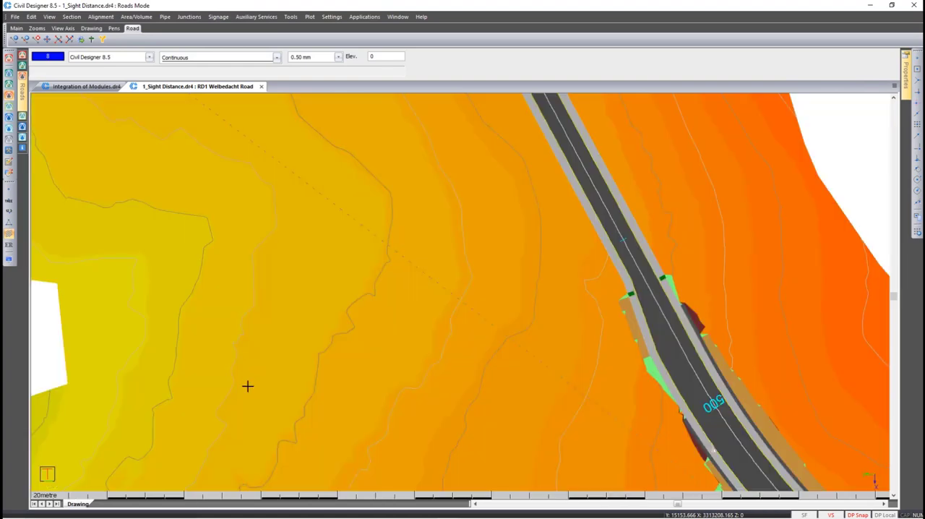
Transfer the cross-section points of Lay1 - Orig Grd to Lay 10 - Duplicate of Orig Grd over the whole chainage range, overwriting the surface
{"action": "left_click", "coordinate": [72, 17]}
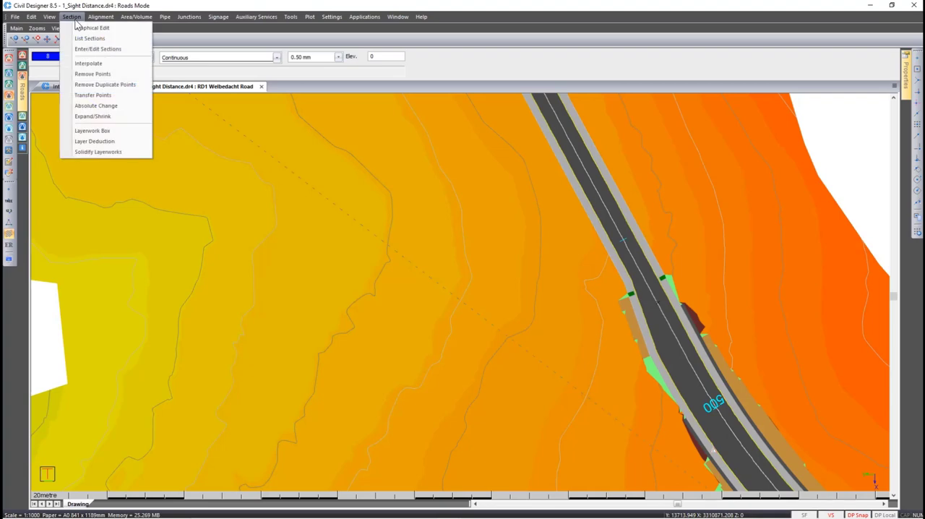
{"action": "left_click", "coordinate": [83, 95]}
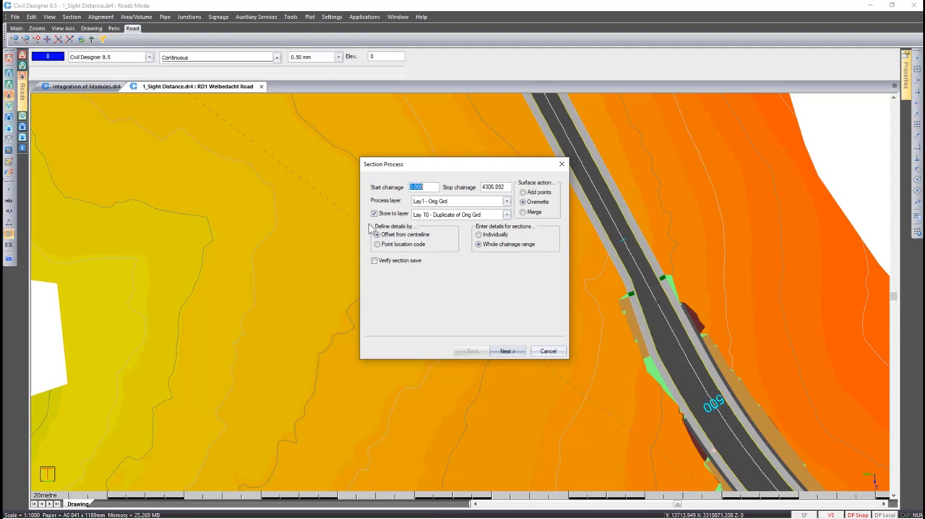
{"action": "left_click", "coordinate": [505, 350]}
{"action": "left_click", "coordinate": [501, 351]}
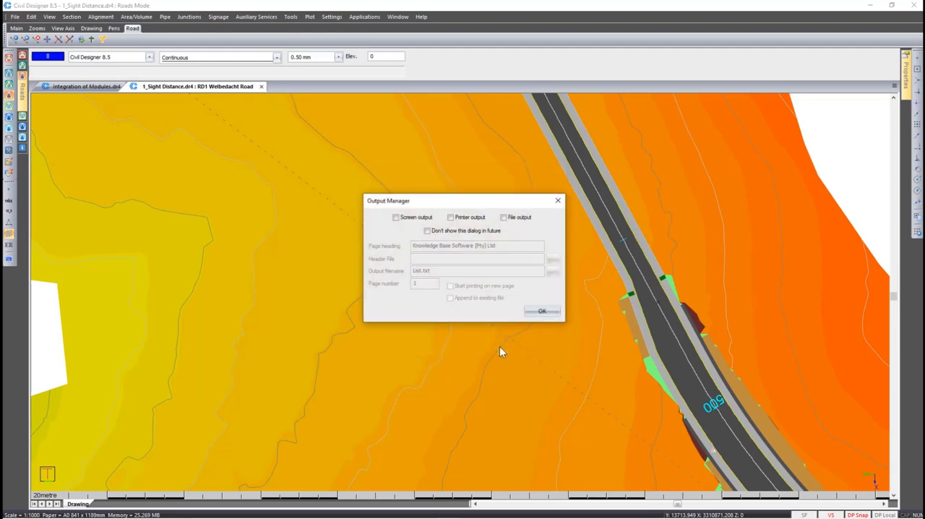
{"action": "left_click", "coordinate": [531, 310]}
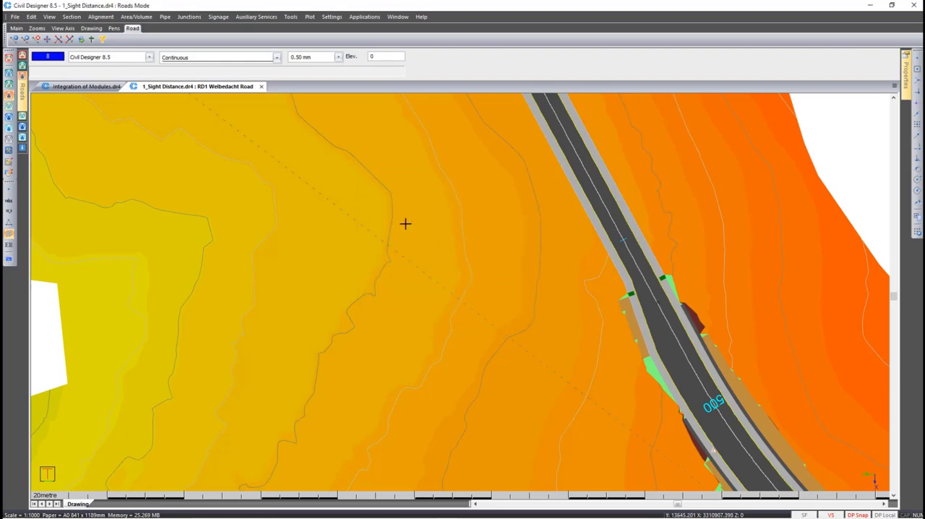
Open the road's cross section at chainage 470 for graphical editing
{"action": "left_click", "coordinate": [73, 16]}
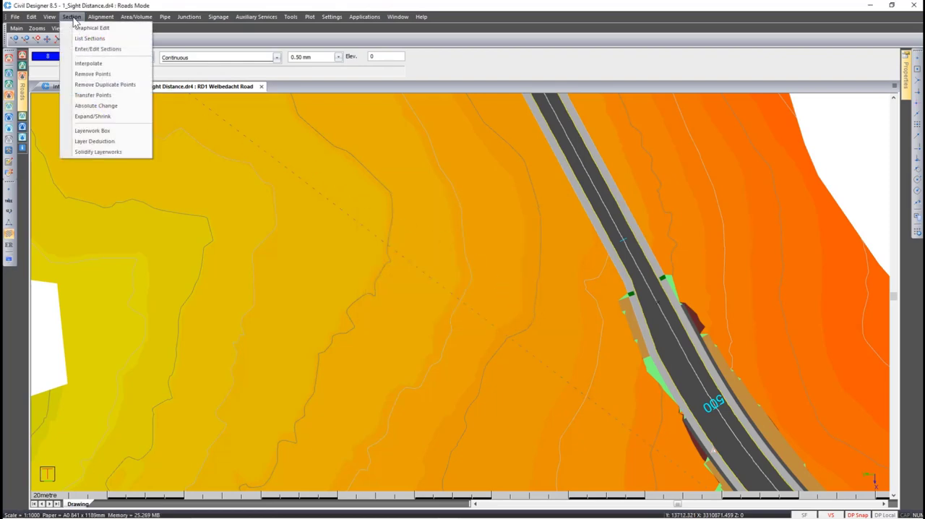
{"action": "left_click", "coordinate": [80, 29]}
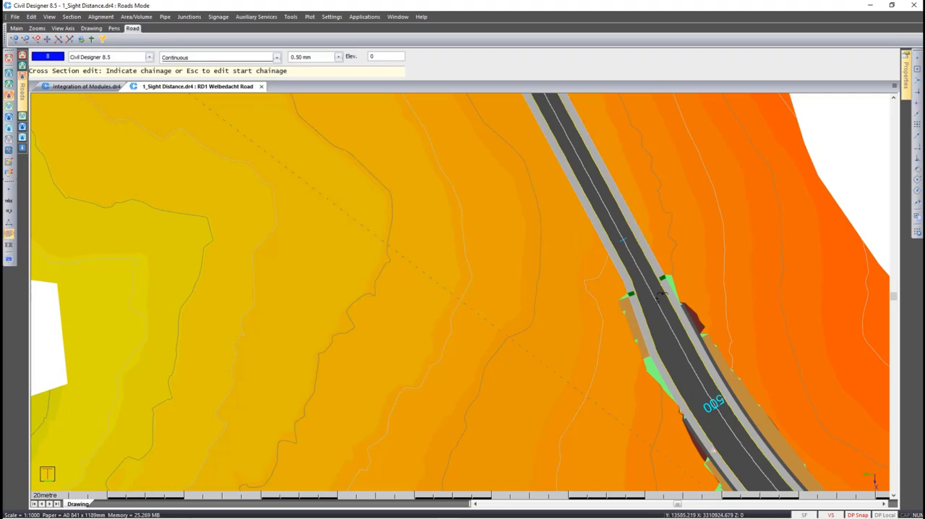
{"action": "left_click", "coordinate": [660, 300]}
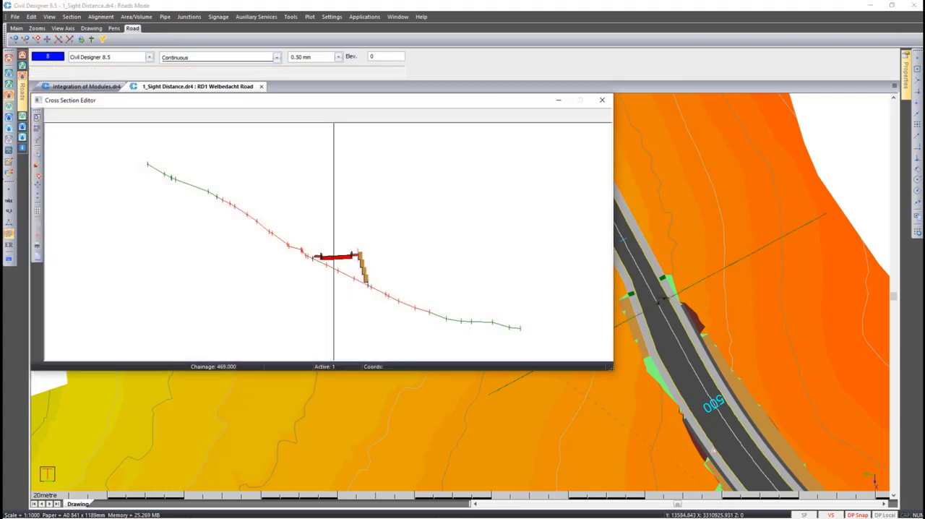
{"action": "scroll", "coordinate": [340, 266], "scroll_direction": "up", "scroll_amount": 5}
{"action": "scroll", "coordinate": [340, 266], "scroll_direction": "up", "scroll_amount": 2}
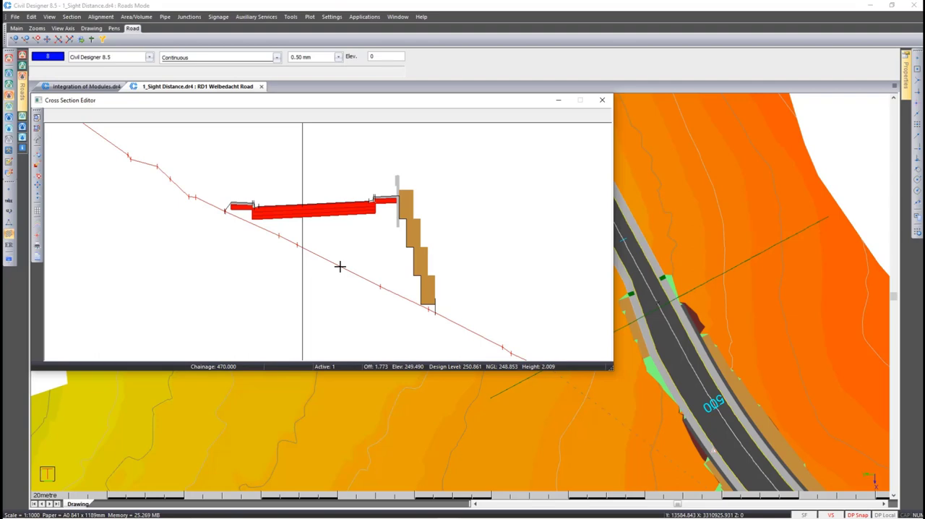
Bench the original ground from the uphill toe to the wall base with bench height 0.500 and vertical slope 0.300, then discard the section changes
{"action": "right_click", "coordinate": [340, 266]}
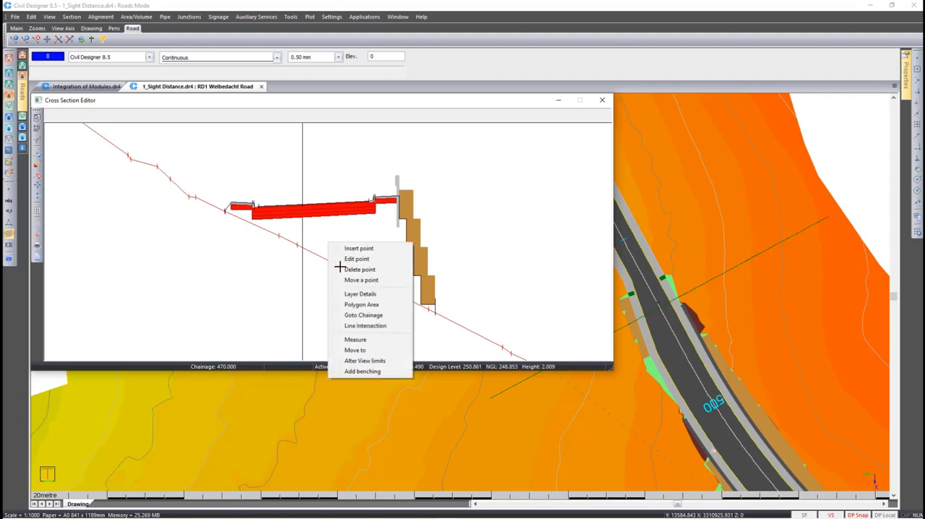
{"action": "left_click", "coordinate": [376, 372]}
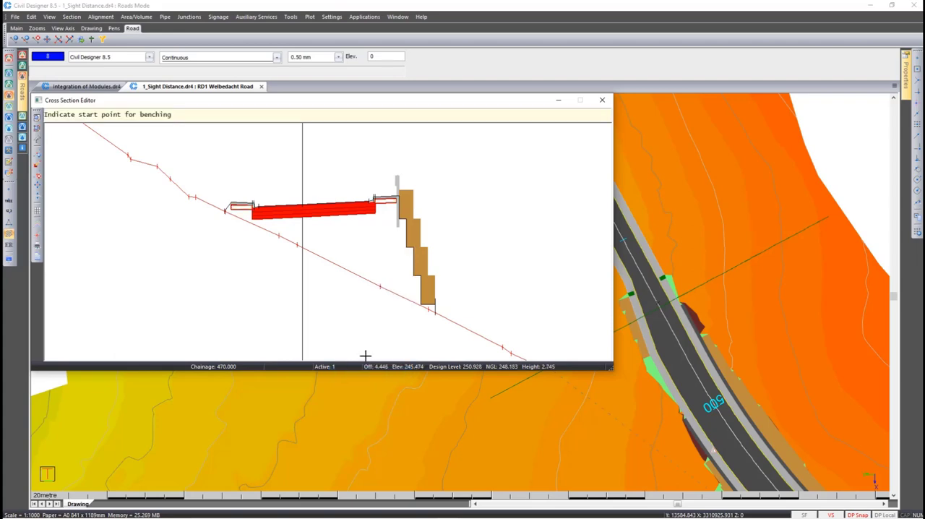
{"action": "left_click", "coordinate": [220, 205]}
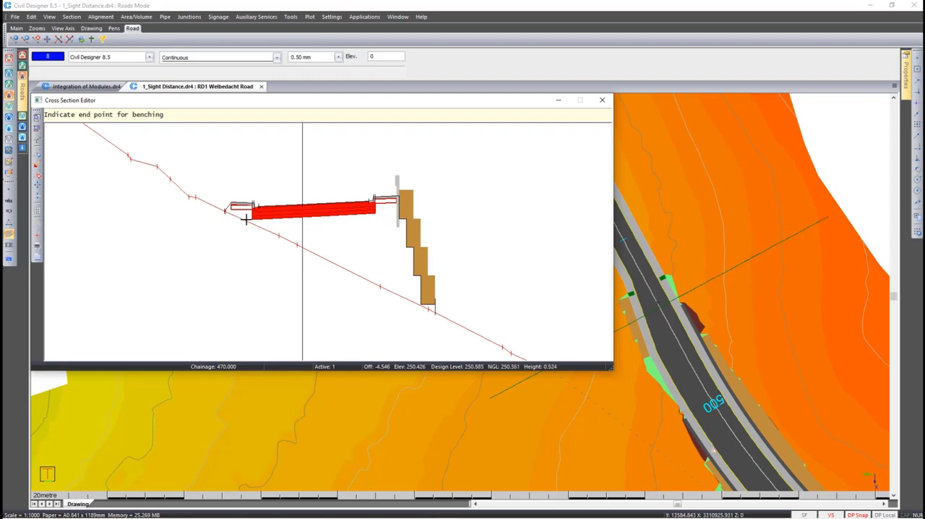
{"action": "left_click", "coordinate": [451, 312]}
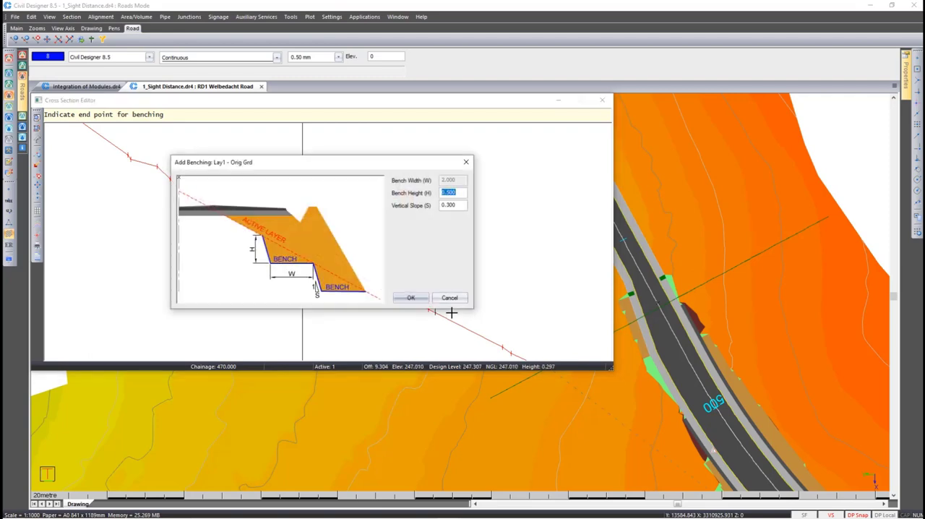
{"action": "left_click_drag", "start_coordinate": [335, 167], "coordinate": [600, 96]}
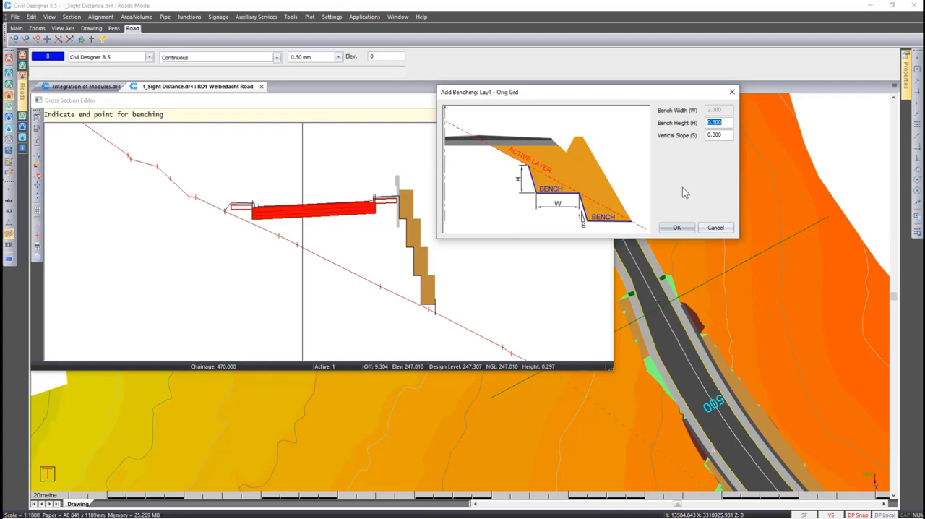
{"action": "left_click", "coordinate": [672, 228]}
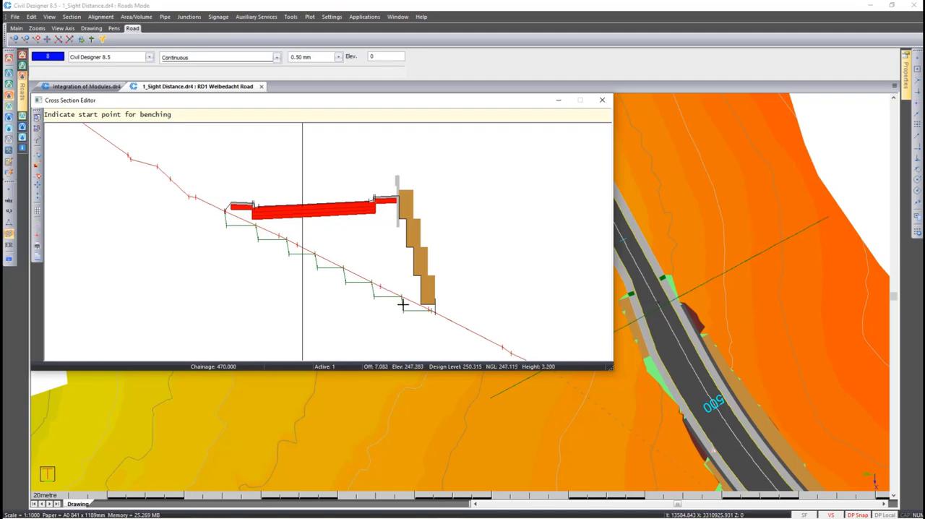
{"action": "key", "text": "Escape"}
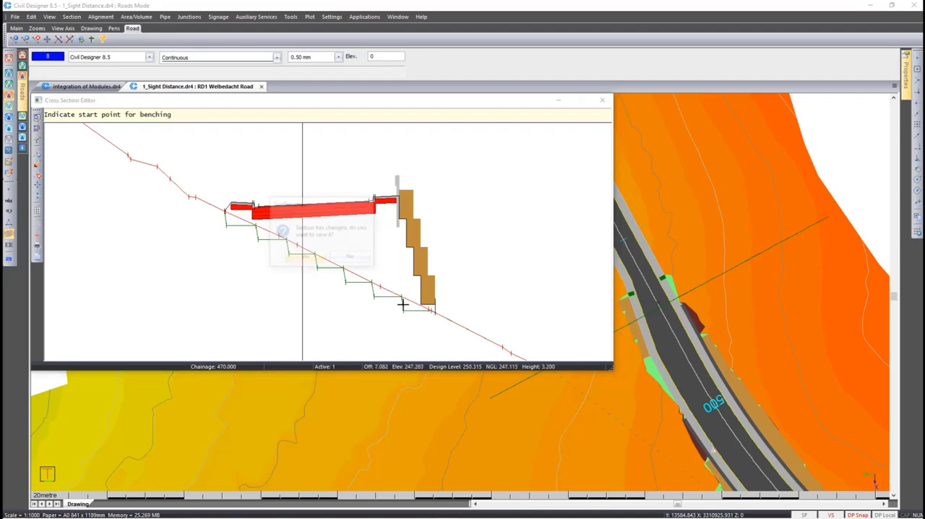
{"action": "left_click", "coordinate": [352, 258]}
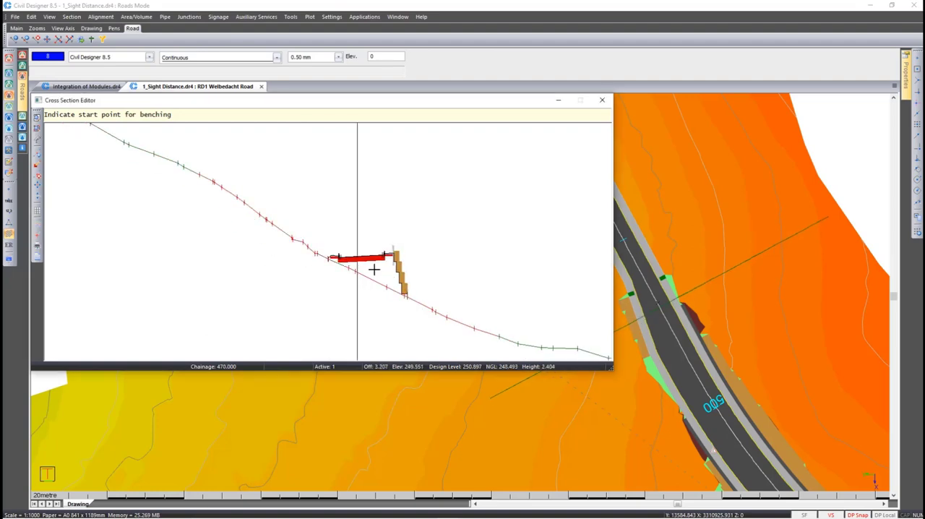
Bench the original ground from the retaining wall's base up to the uphill toe with bench width 2.000 and vertical slope 0.300
{"action": "scroll", "coordinate": [373, 268], "scroll_direction": "up", "scroll_amount": 4}
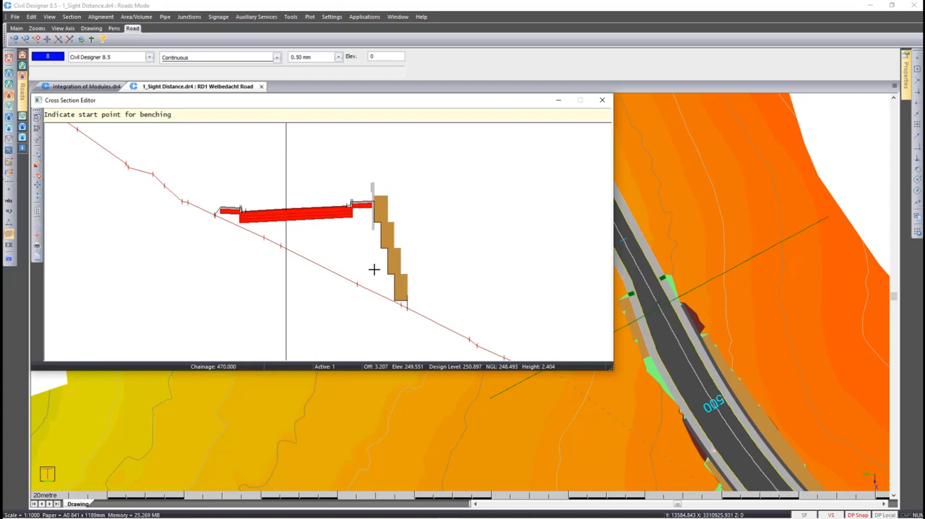
{"action": "right_click", "coordinate": [374, 269]}
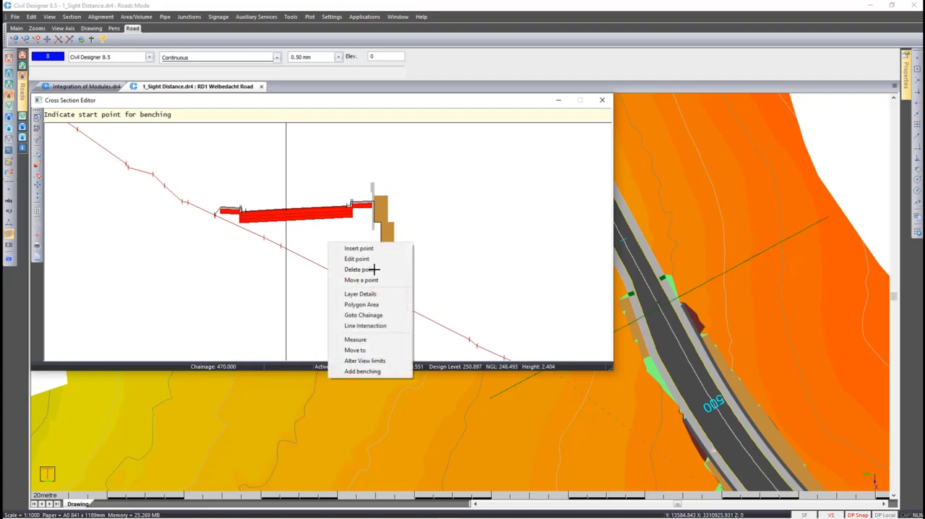
{"action": "left_click", "coordinate": [383, 370]}
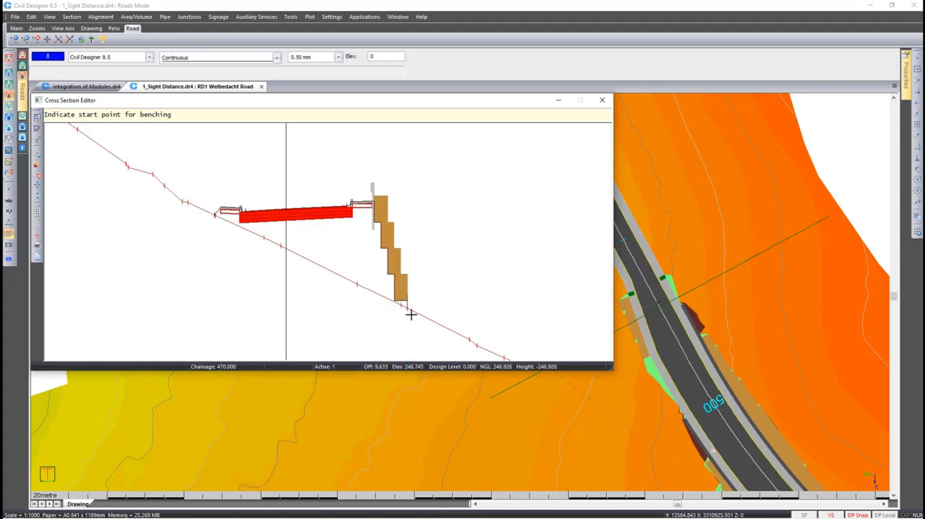
{"action": "left_click", "coordinate": [410, 313]}
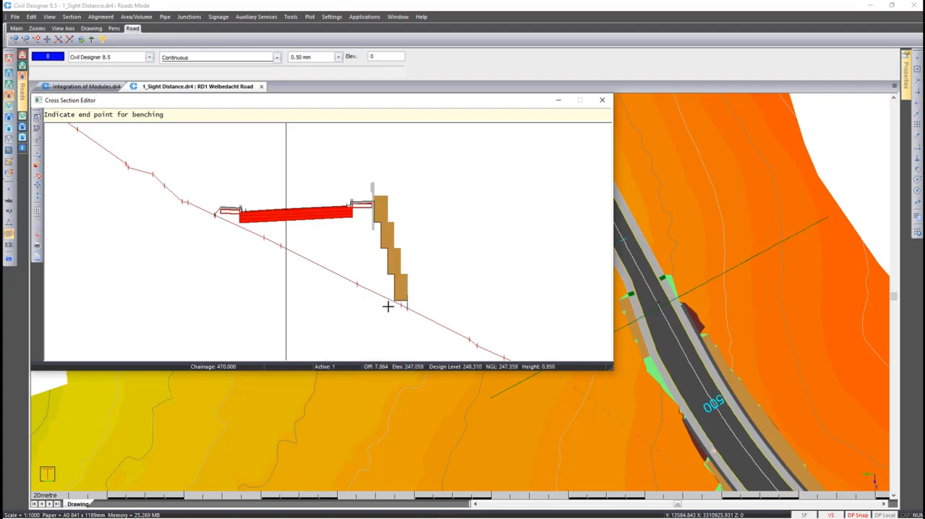
{"action": "left_click", "coordinate": [211, 209]}
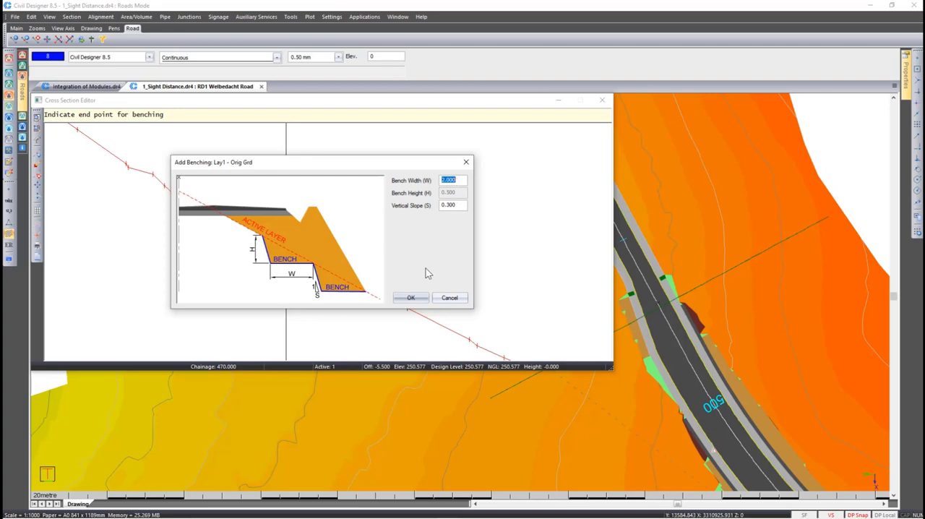
{"action": "left_click", "coordinate": [411, 298]}
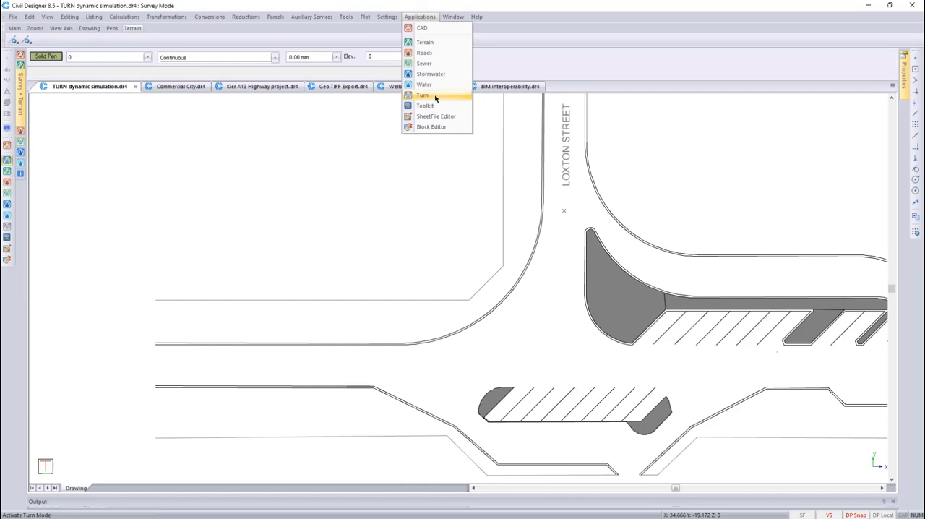
Activate Turn mode for the TURN dynamic simulation drawing and accept the setup with the Single unit + Trailer (SUT+T) vehicle
{"action": "left_click", "coordinate": [435, 97]}
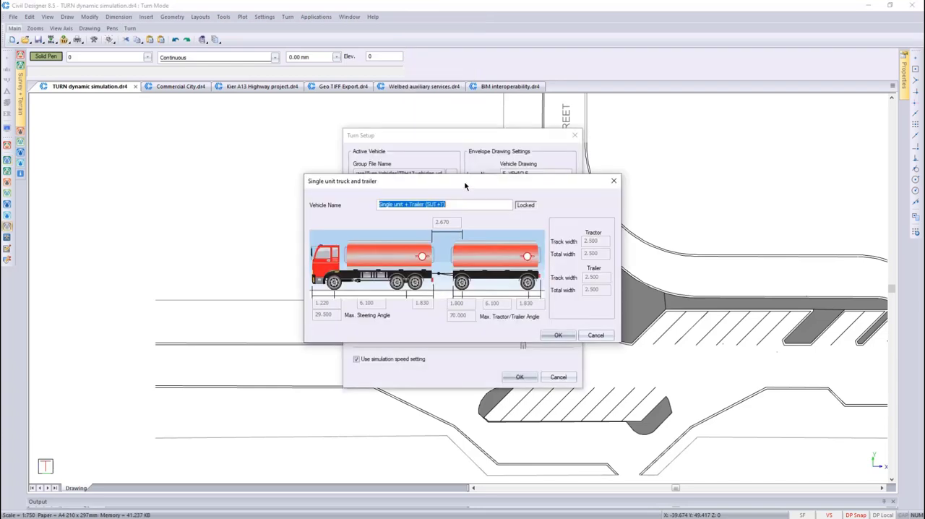
{"action": "left_click", "coordinate": [557, 336]}
{"action": "left_click", "coordinate": [521, 376]}
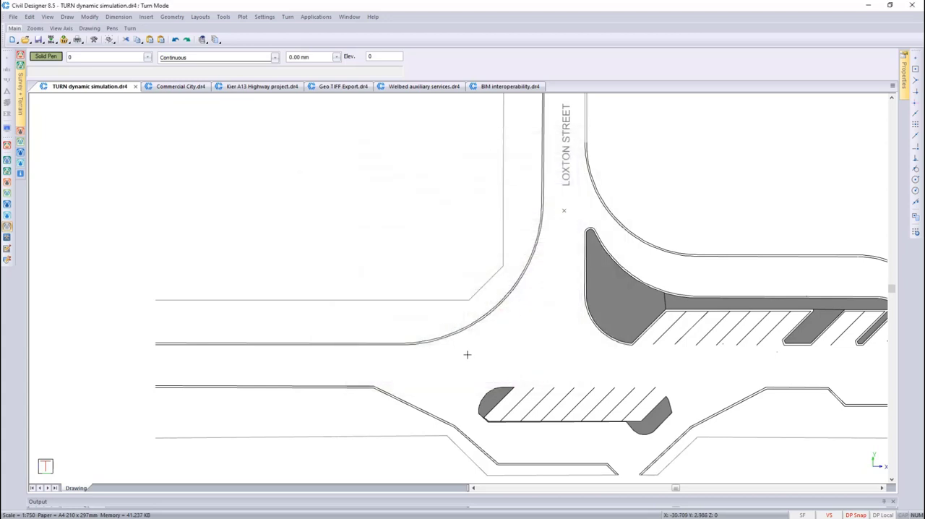
Start a dynamic simulation with the truck and trailer on the western approach road, heading east along the lane towards the Loxton Street junction
{"action": "left_click", "coordinate": [287, 17]}
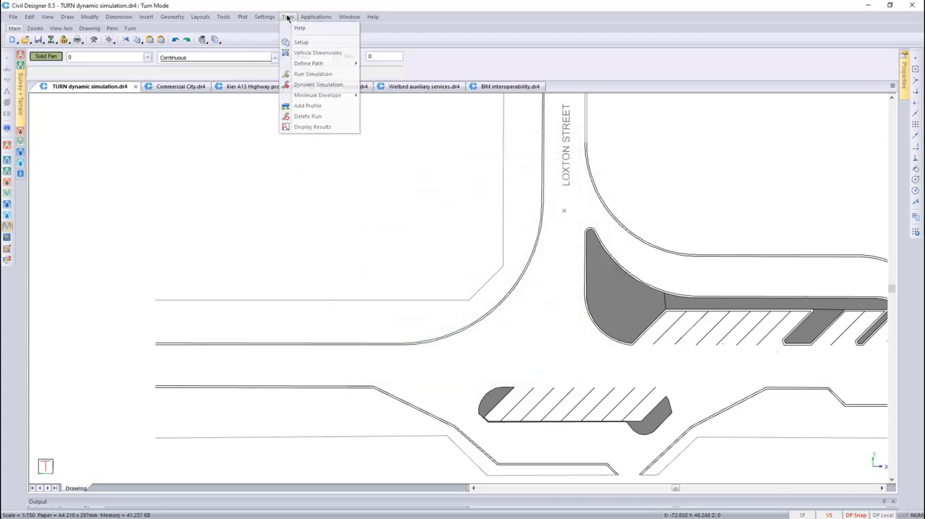
{"action": "left_click", "coordinate": [301, 85]}
{"action": "left_click", "coordinate": [168, 362]}
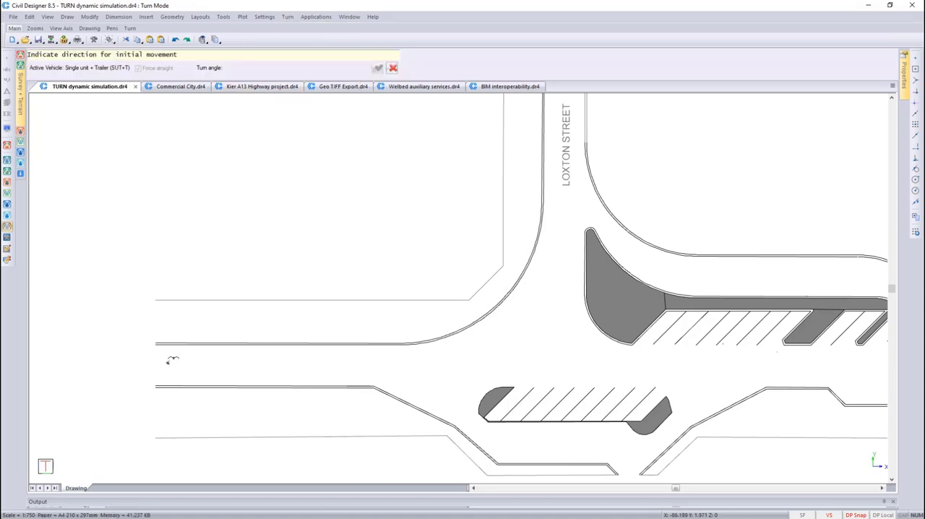
{"action": "left_click", "coordinate": [290, 361]}
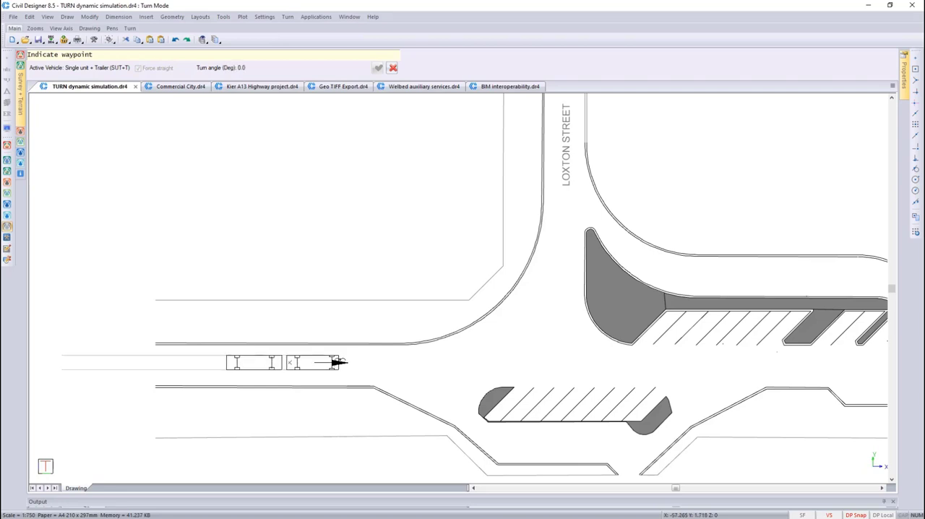
Steer the truck and trailer through waypoints around the left turn into Loxton Street and finish the simulation run
{"action": "scroll", "coordinate": [418, 374], "scroll_direction": "up", "scroll_amount": 2}
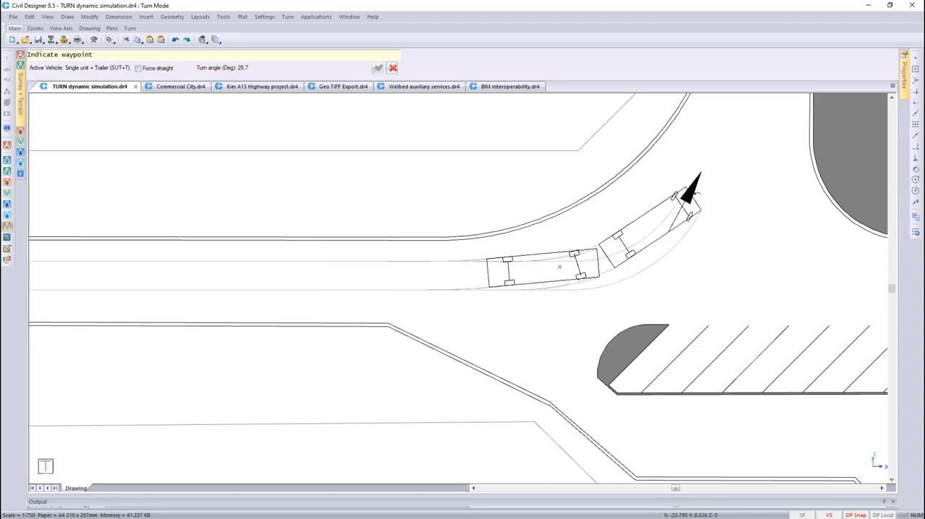
{"action": "scroll", "coordinate": [696, 190], "scroll_direction": "up", "scroll_amount": 1}
{"action": "left_click", "coordinate": [483, 263]}
{"action": "scroll", "coordinate": [536, 175], "scroll_direction": "up", "scroll_amount": 1}
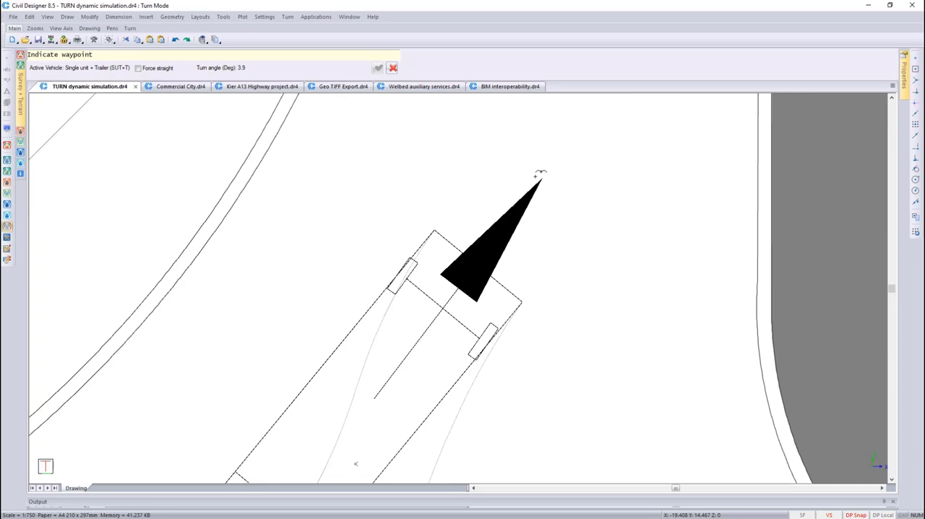
{"action": "scroll", "coordinate": [537, 175], "scroll_direction": "down", "scroll_amount": 2}
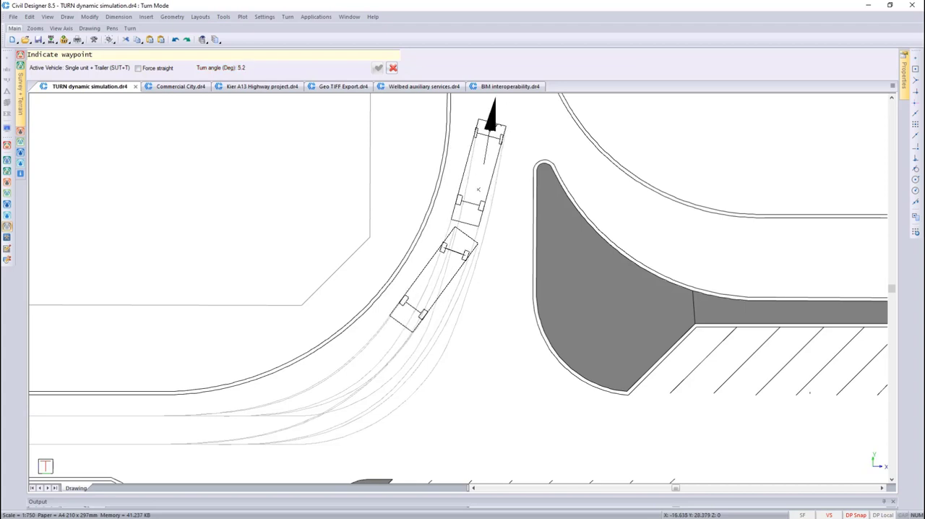
{"action": "left_click", "coordinate": [491, 127]}
{"action": "right_click", "coordinate": [523, 129]}
{"action": "left_click", "coordinate": [514, 149]}
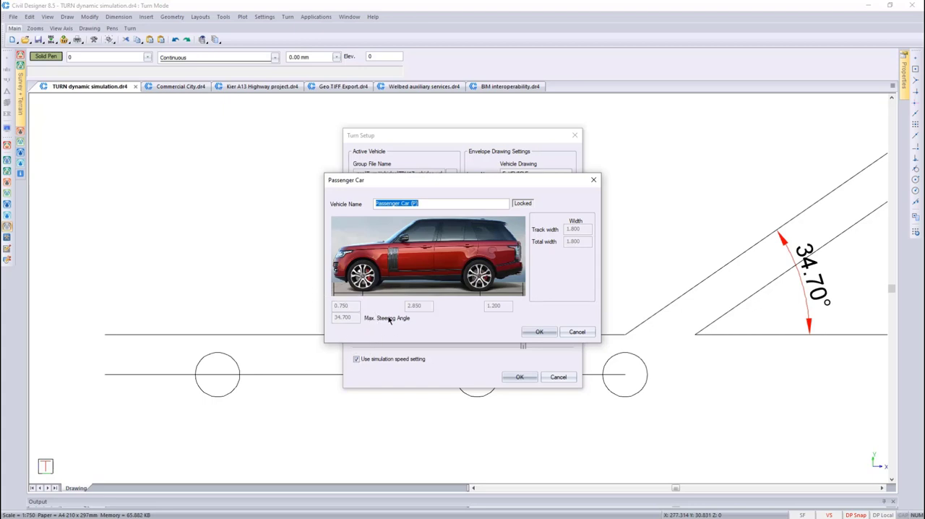
Accept the Passenger Car (P) setup and dynamically simulate it along the wheel circles, steering towards the 34.70° angle lines
{"action": "left_click", "coordinate": [538, 332]}
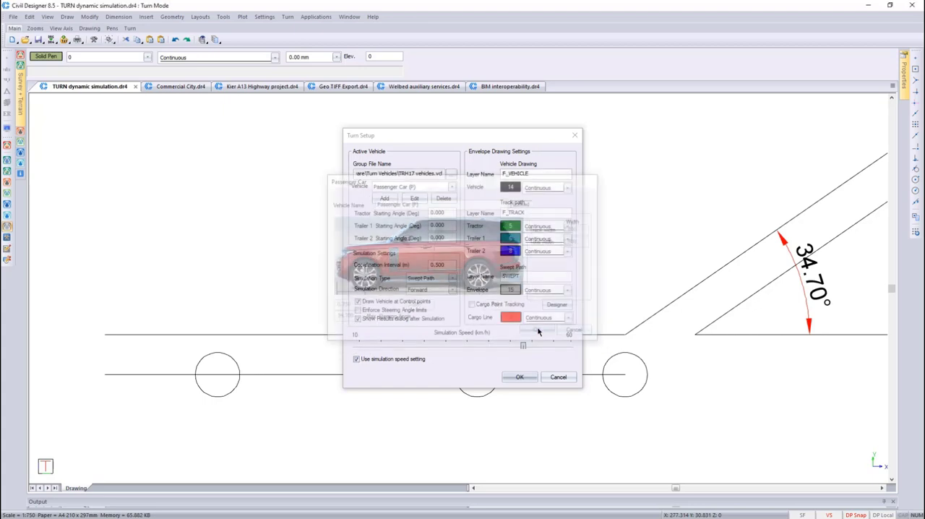
{"action": "left_click", "coordinate": [518, 377]}
{"action": "left_click", "coordinate": [287, 16]}
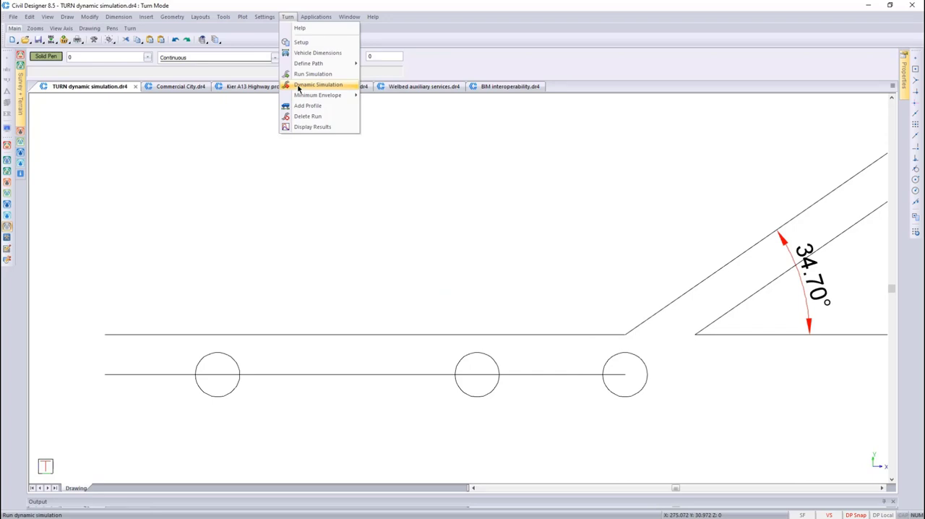
{"action": "left_click", "coordinate": [318, 85]}
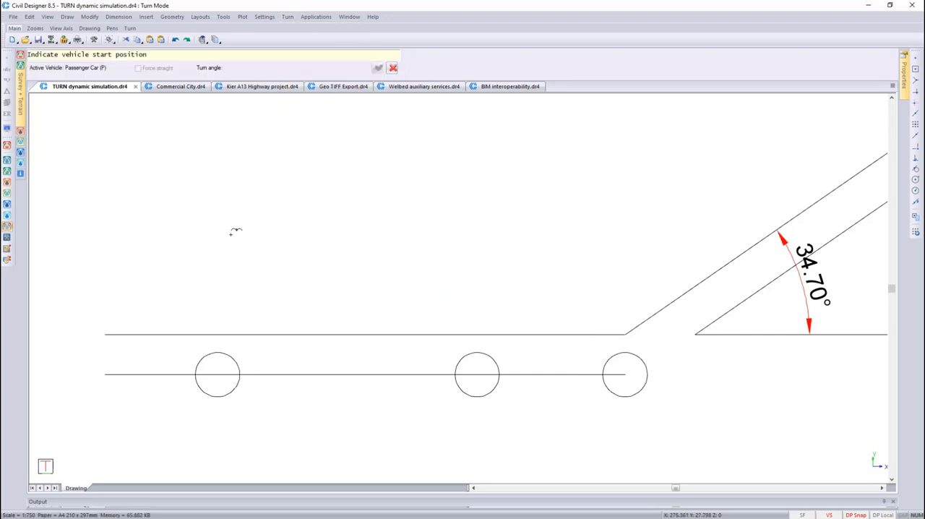
{"action": "left_click", "coordinate": [215, 375]}
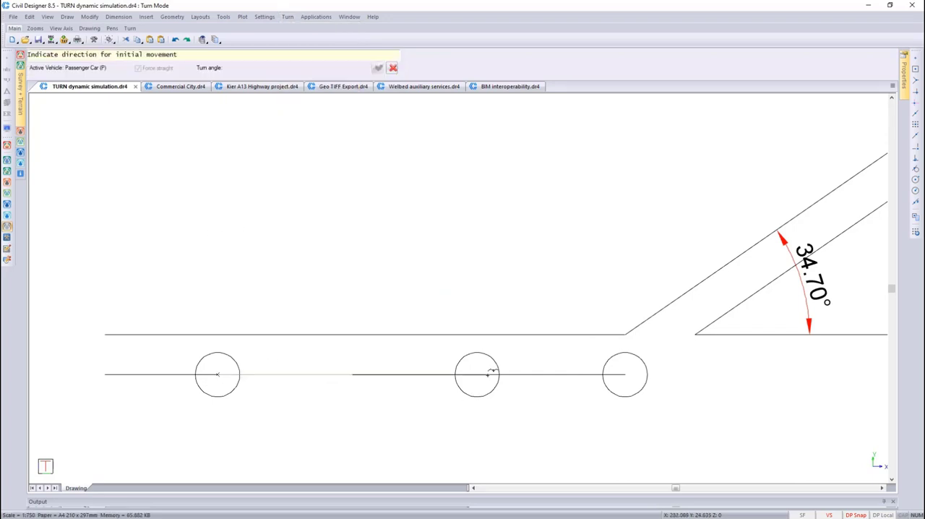
{"action": "left_click", "coordinate": [489, 372]}
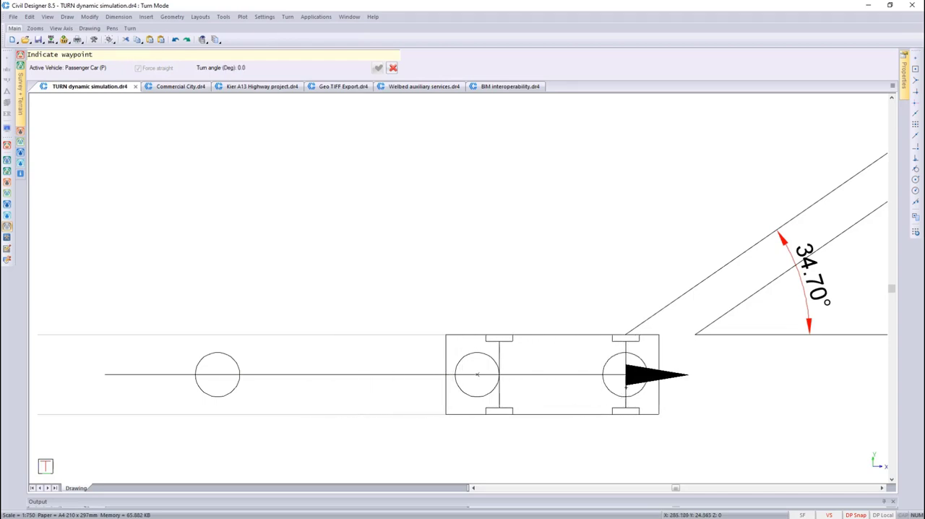
{"action": "left_click", "coordinate": [625, 374]}
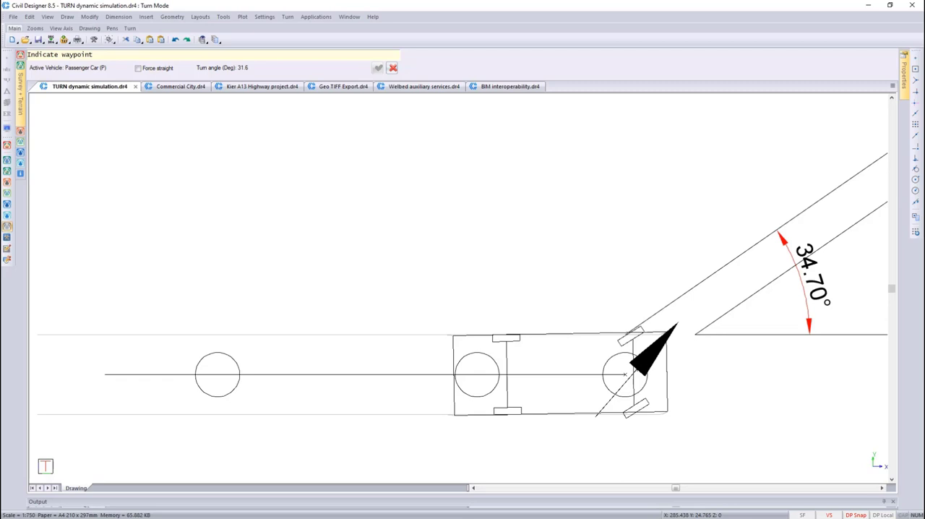
{"action": "middle_click_drag", "start_coordinate": [625, 374], "coordinate": [564, 377]}
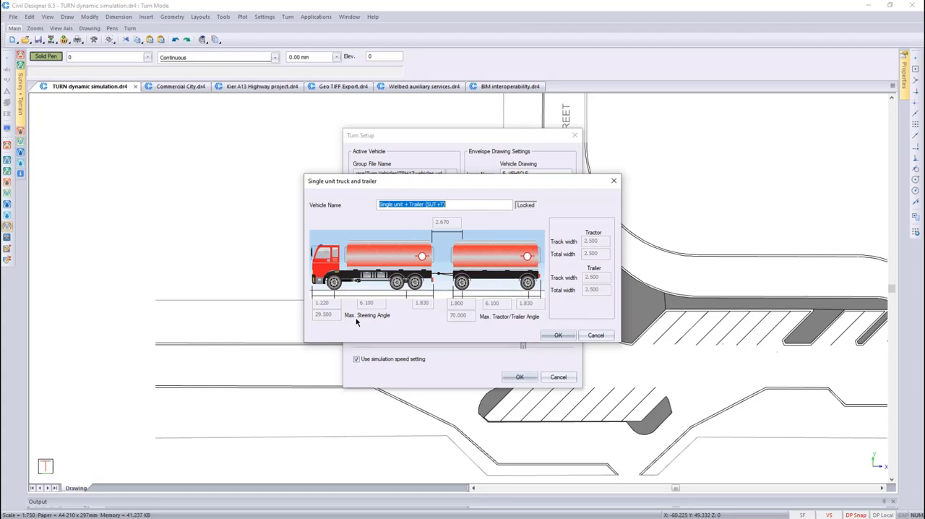
Enable Enforce Steering Angle limits in the Turn setup for the Single unit + Trailer (SUT+T) vehicle
{"action": "left_click", "coordinate": [556, 334]}
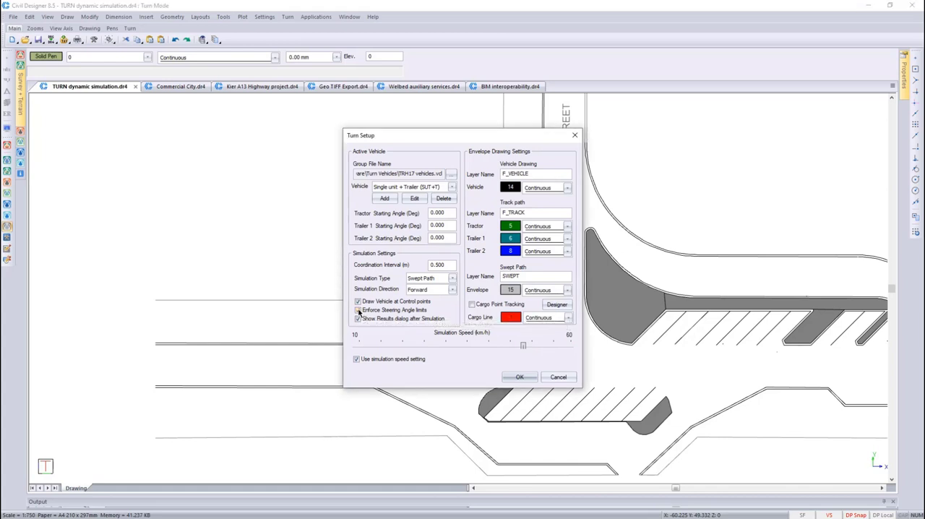
{"action": "left_click", "coordinate": [357, 310]}
{"action": "left_click", "coordinate": [518, 377]}
Run a new dynamic simulation, placing the truck and trailer at the first marked point on the western approach and heading it to the second
{"action": "left_click", "coordinate": [131, 28]}
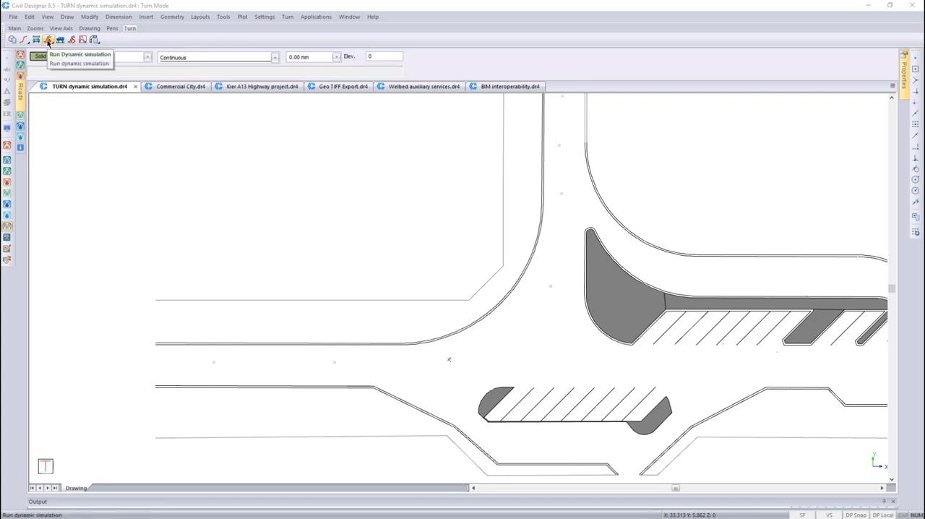
{"action": "left_click", "coordinate": [48, 40]}
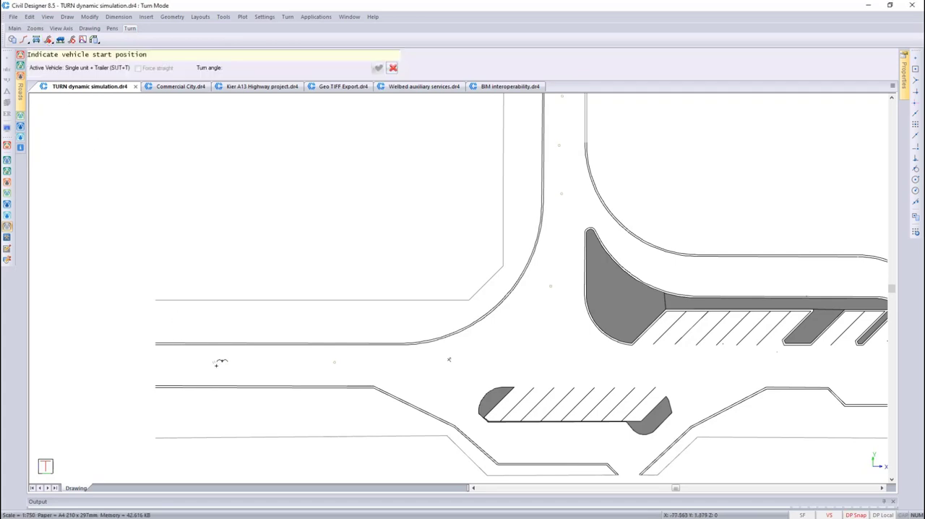
{"action": "scroll", "coordinate": [217, 363], "scroll_direction": "up", "scroll_amount": 2}
{"action": "left_click", "coordinate": [453, 281]}
{"action": "left_click", "coordinate": [694, 281]}
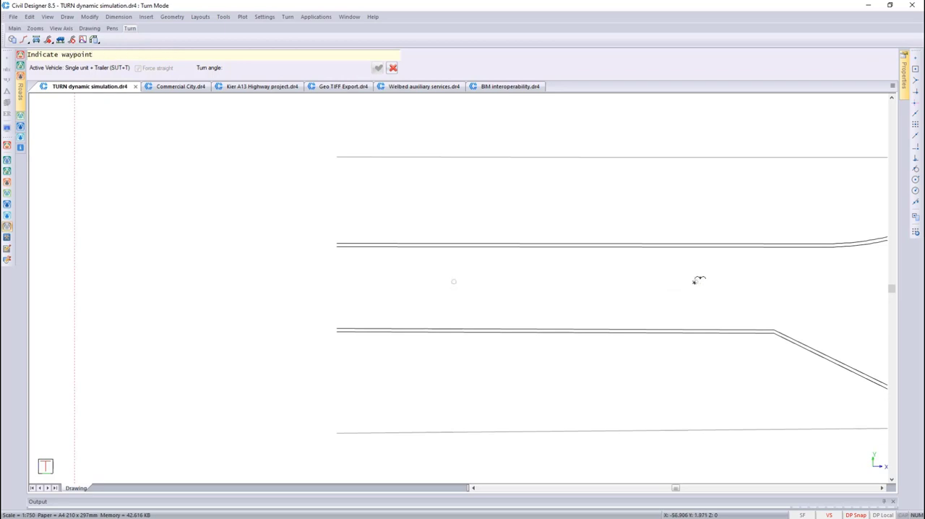
Guide the truck and trailer through the marked waypoints around the left turn and up Loxton Street
{"action": "scroll", "coordinate": [695, 281], "scroll_direction": "down", "scroll_amount": 1}
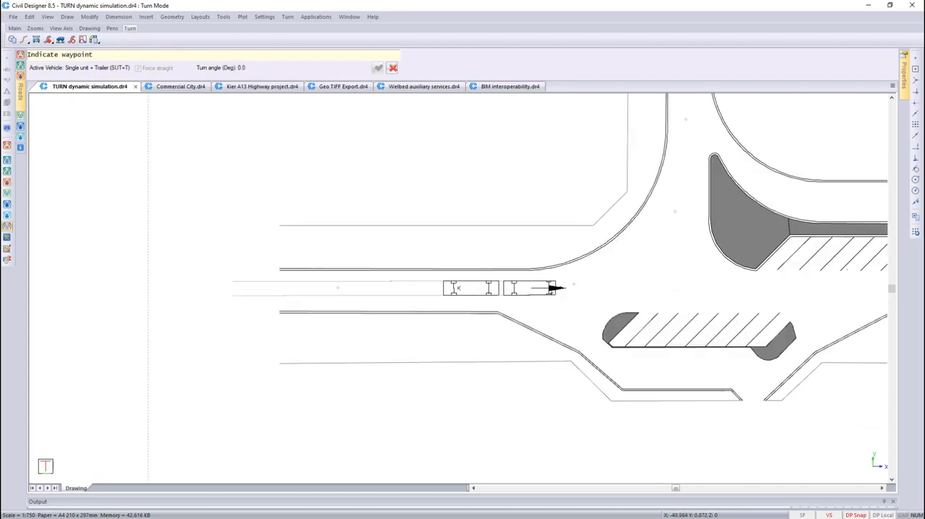
{"action": "scroll", "coordinate": [642, 291], "scroll_direction": "up", "scroll_amount": 1}
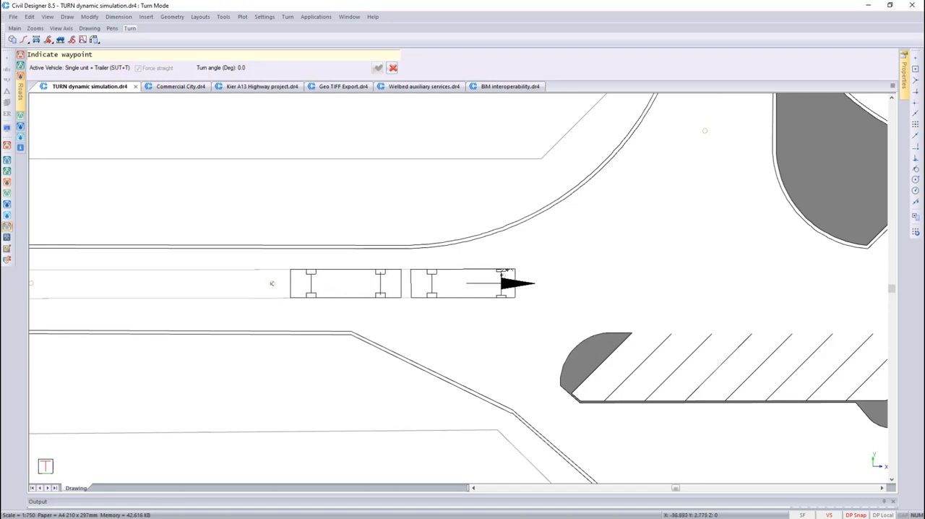
{"action": "left_click", "coordinate": [502, 274]}
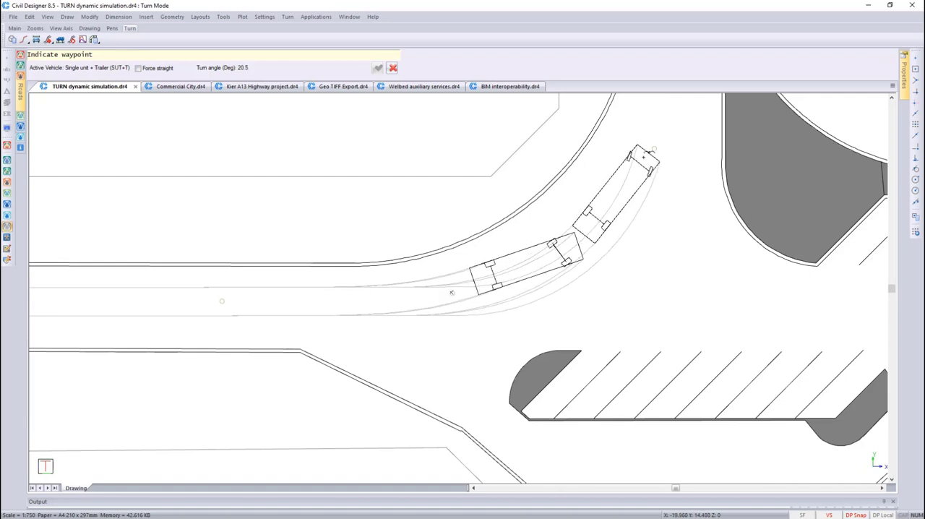
{"action": "left_click", "coordinate": [650, 148]}
{"action": "scroll", "coordinate": [650, 149], "scroll_direction": "down", "scroll_amount": 1}
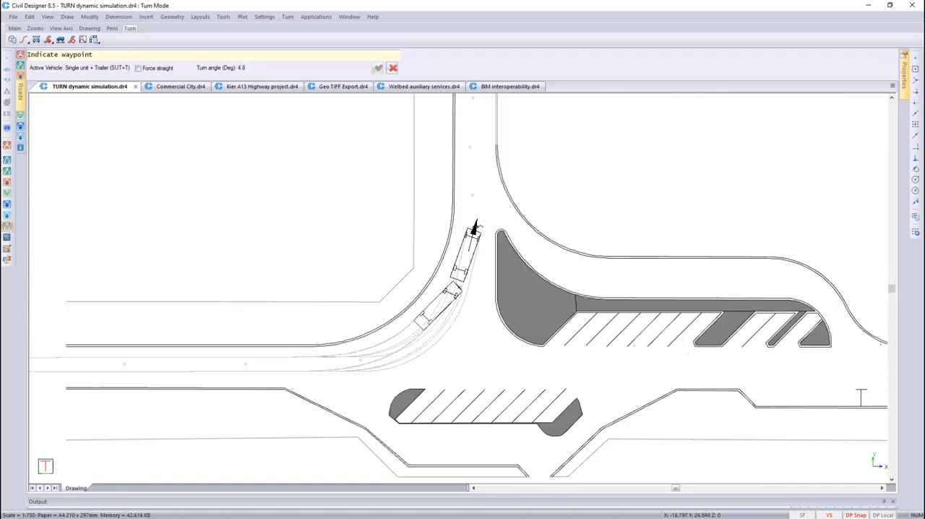
{"action": "scroll", "coordinate": [482, 167], "scroll_direction": "up", "scroll_amount": 1}
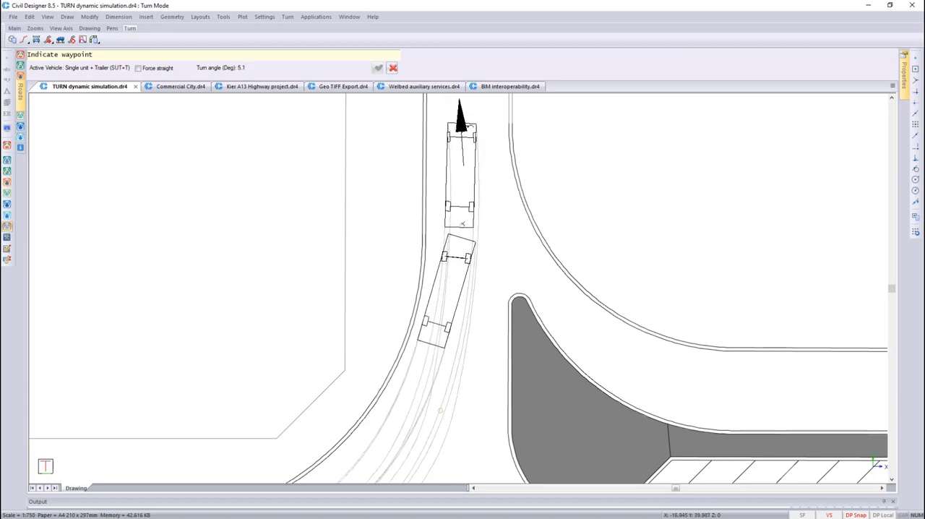
{"action": "left_click", "coordinate": [462, 129]}
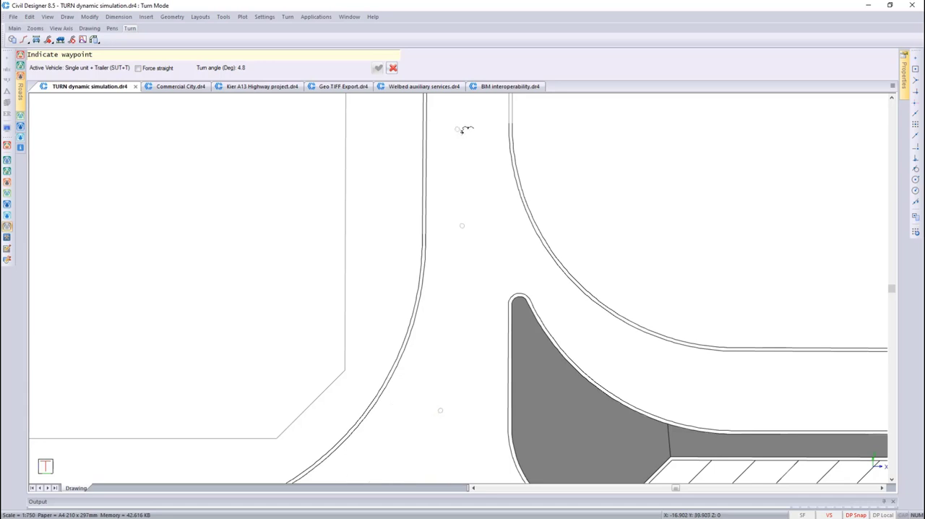
{"action": "scroll", "coordinate": [462, 128], "scroll_direction": "down", "scroll_amount": 1}
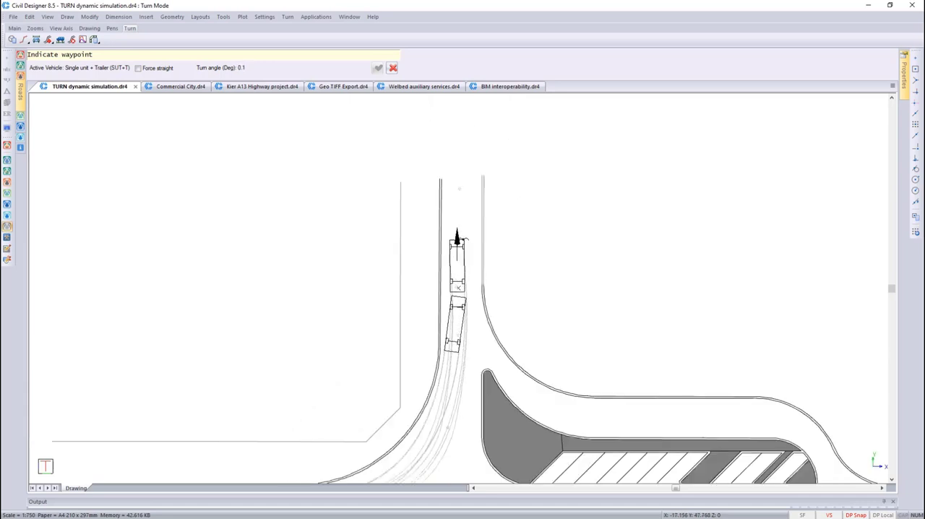
Force the vehicle straight for the last stretch to the northern end of Loxton Street and finish the simulation
{"action": "right_click", "coordinate": [458, 239]}
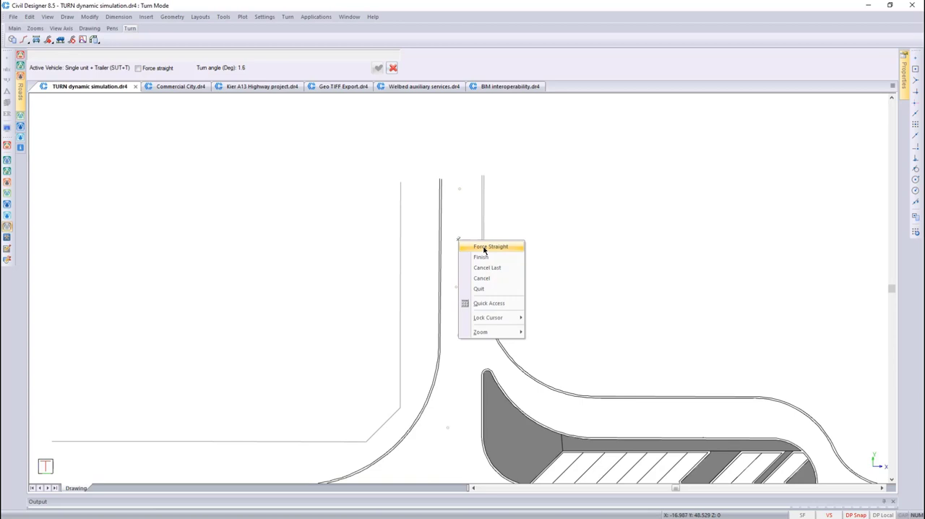
{"action": "left_click", "coordinate": [484, 247]}
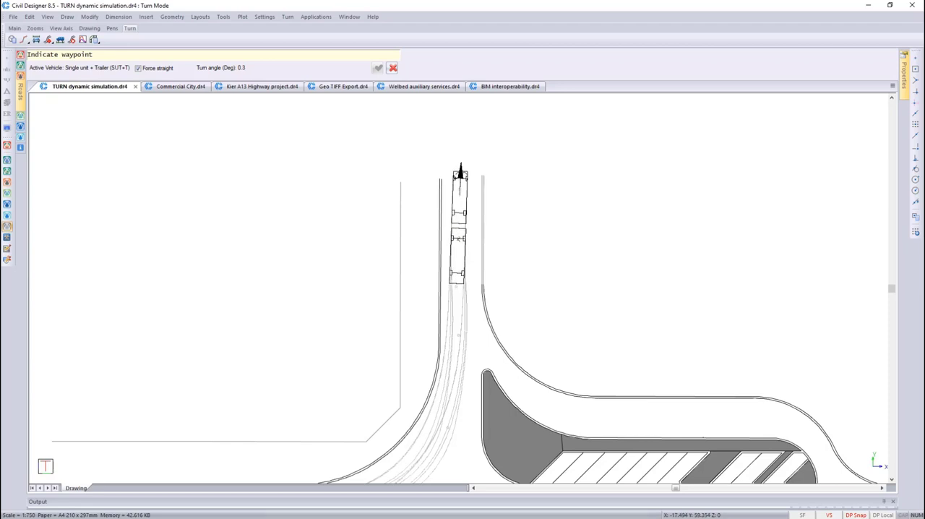
{"action": "scroll", "coordinate": [456, 178], "scroll_direction": "up", "scroll_amount": 1}
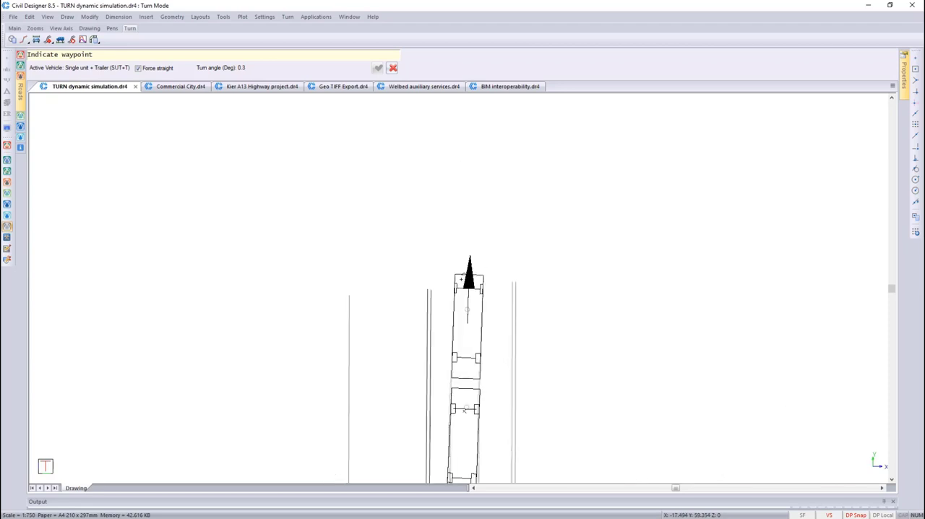
{"action": "right_click", "coordinate": [464, 244]}
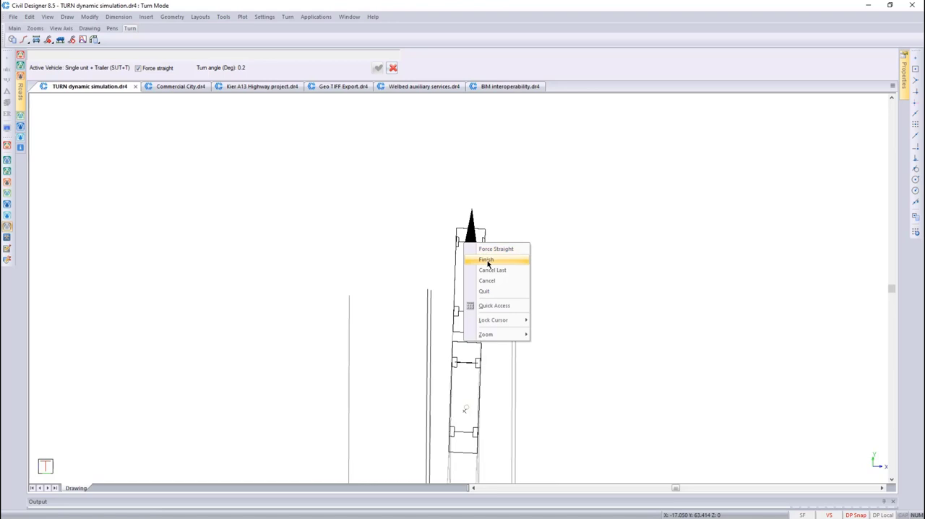
{"action": "left_click", "coordinate": [487, 260]}
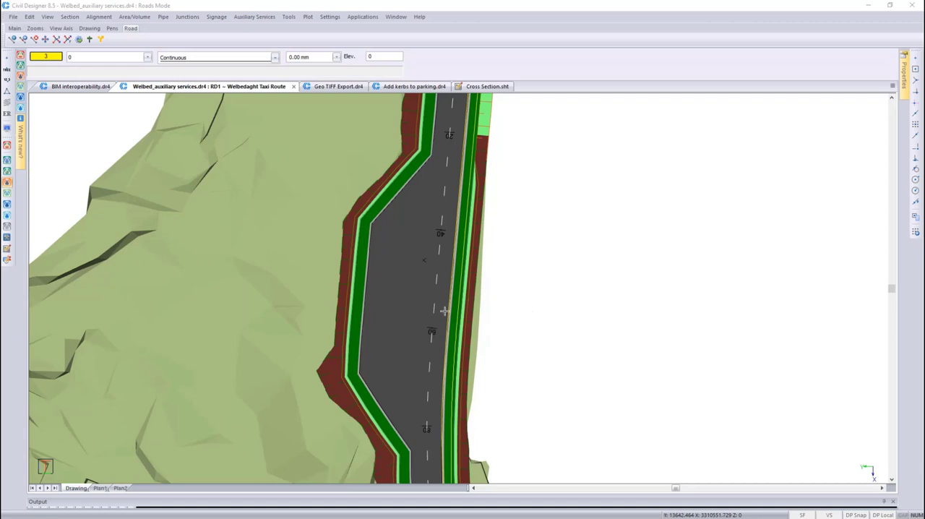
Make the Addon PolyLines layer visible in the Welbedaght Taxi Route drawing
{"action": "right_click", "coordinate": [116, 57]}
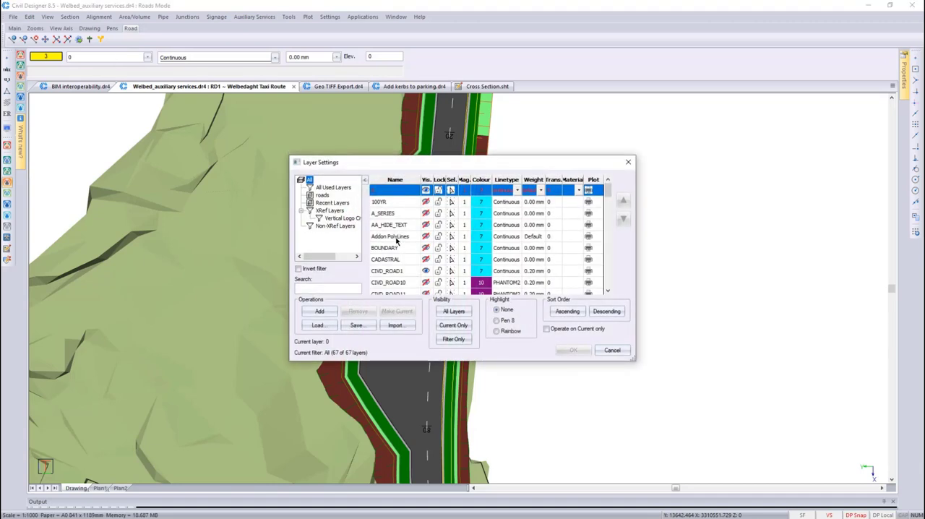
{"action": "left_click", "coordinate": [421, 236]}
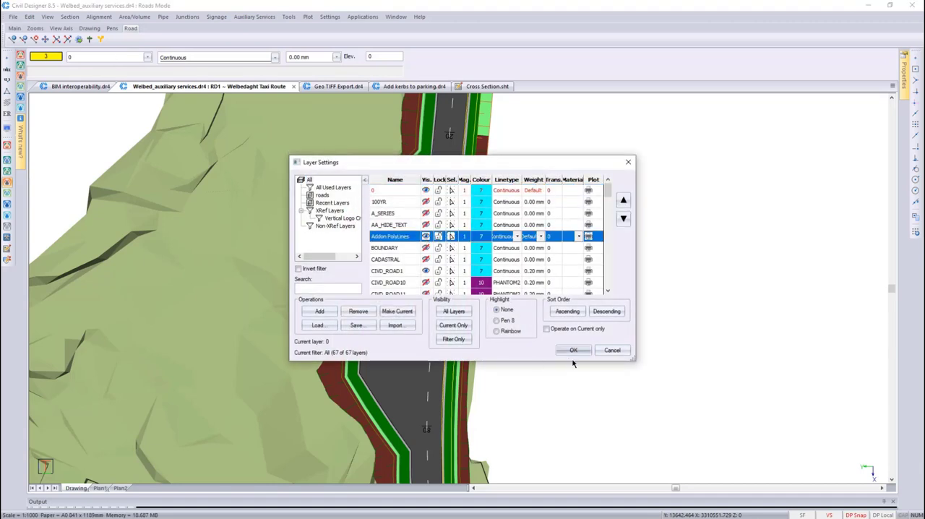
{"action": "left_click", "coordinate": [573, 350]}
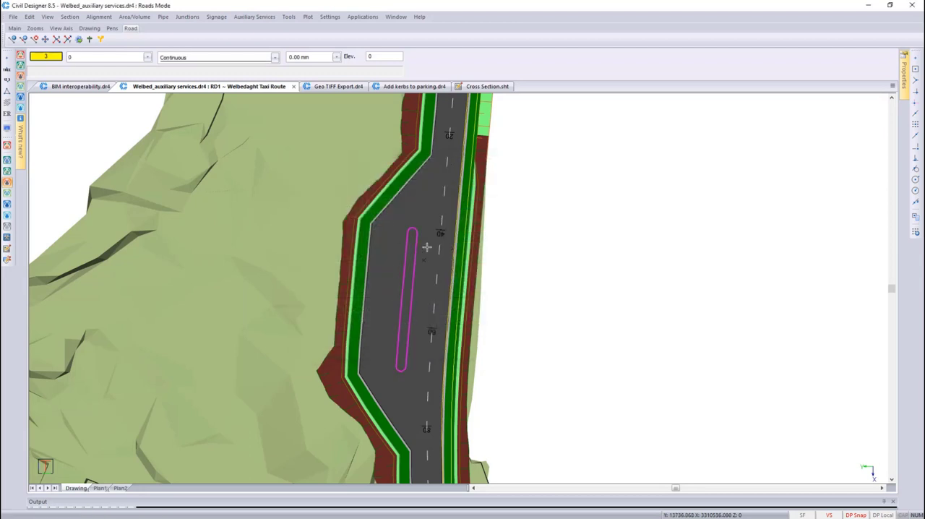
Start assigning an addon string from a polyline to Road 1, RD1 ~ Welbedaght Taxi Route, using the magenta island outline in the lay-by
{"action": "left_click", "coordinate": [288, 17]}
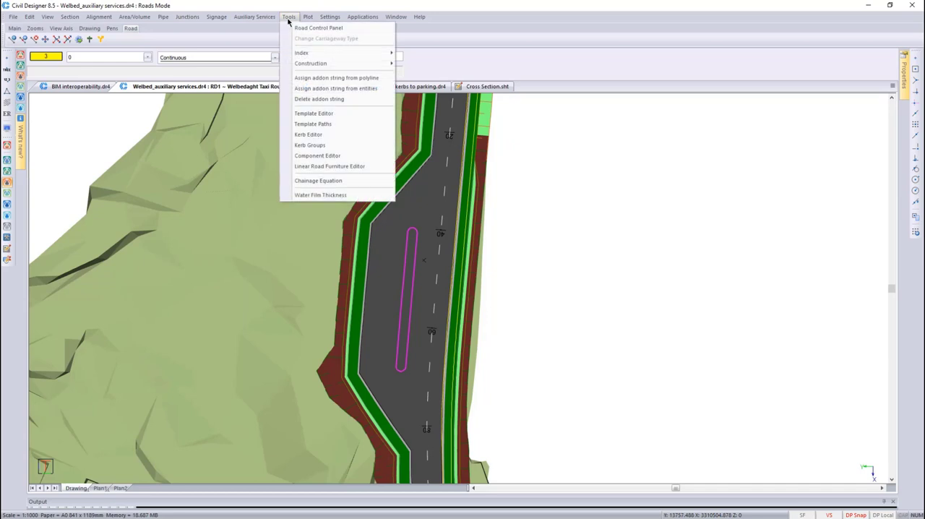
{"action": "left_click", "coordinate": [346, 78]}
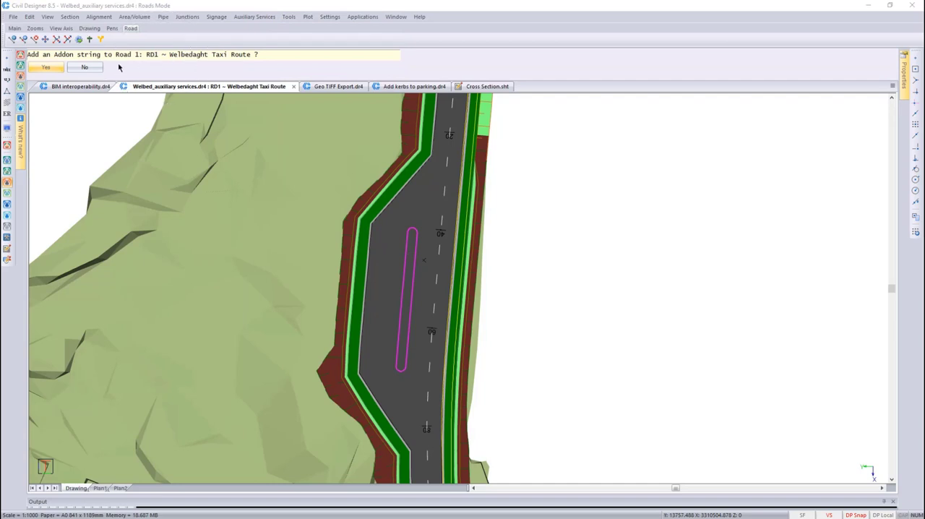
{"action": "left_click", "coordinate": [47, 67]}
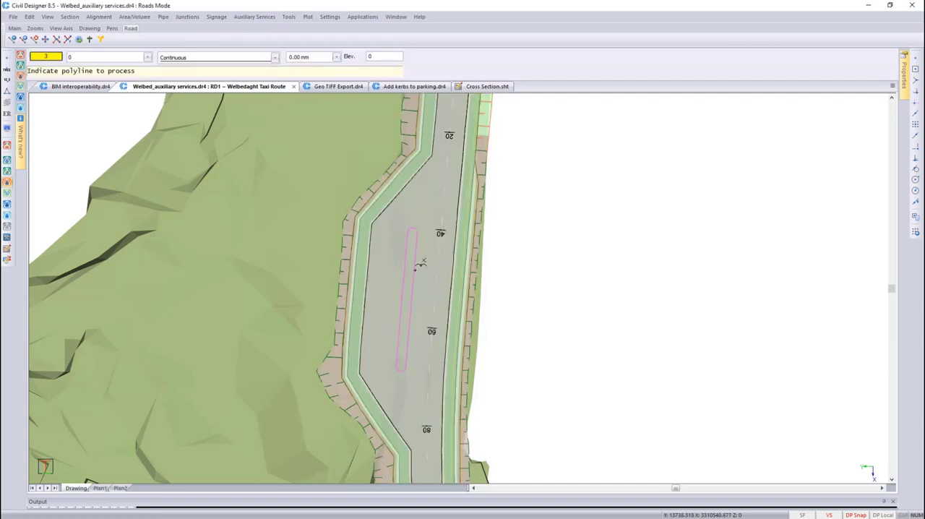
{"action": "left_click", "coordinate": [417, 267]}
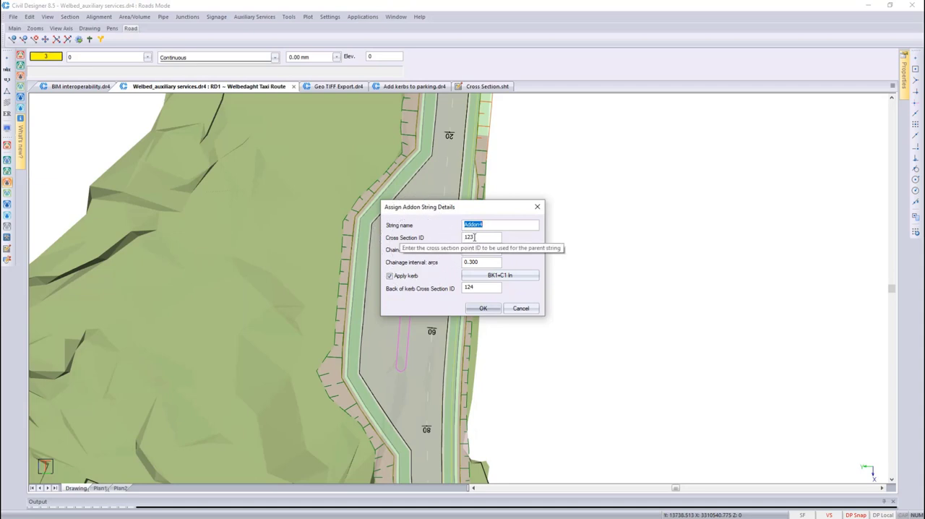
Create the addon string with cross section ID 123, kerb BK1+C1 In and back of kerb ID 124, and finish the polyline selection
{"action": "left_click", "coordinate": [475, 237]}
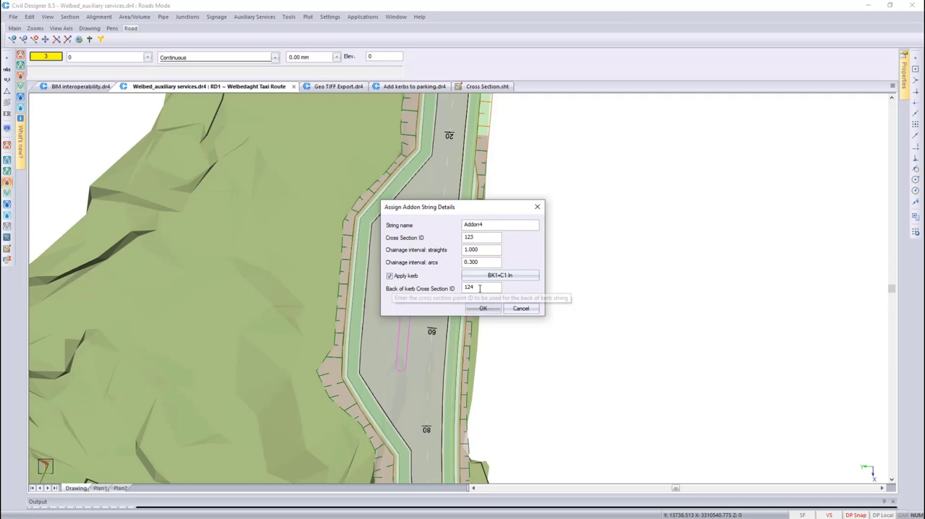
{"action": "left_click", "coordinate": [426, 294]}
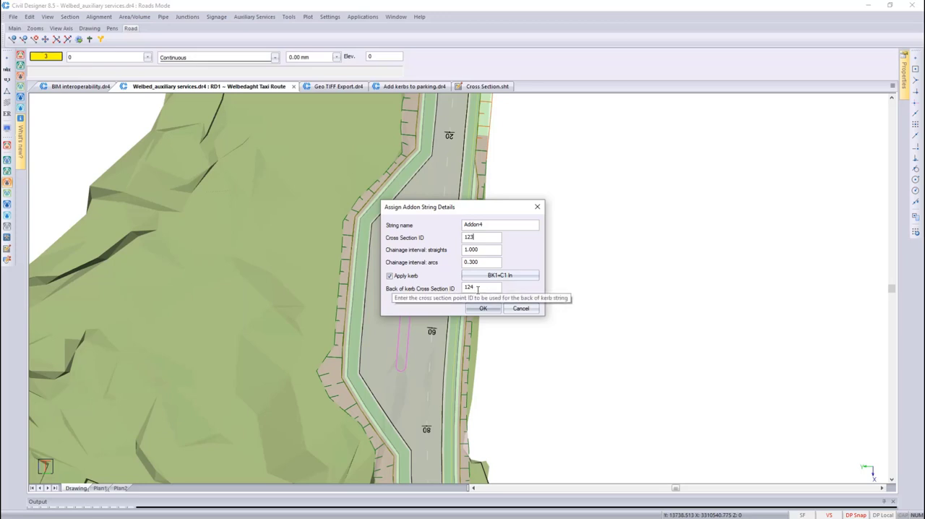
{"action": "left_click", "coordinate": [495, 279]}
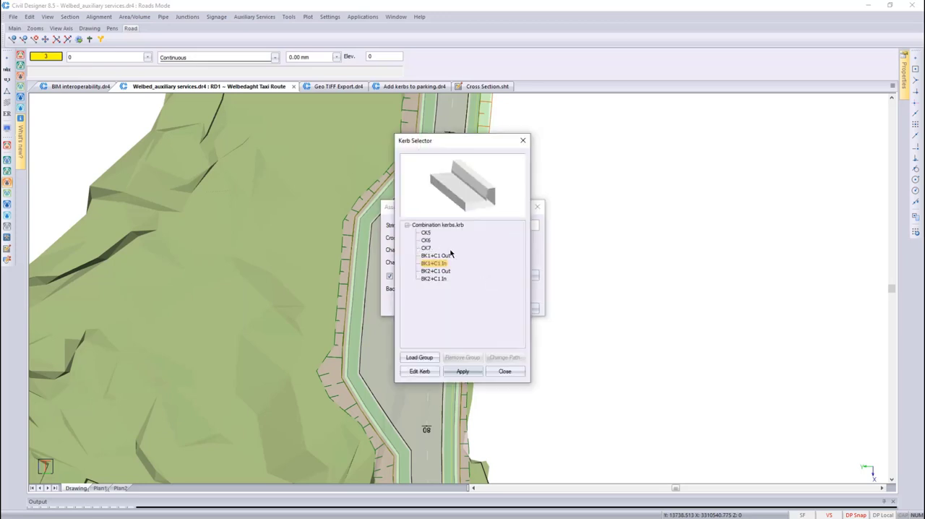
{"action": "left_click", "coordinate": [463, 371]}
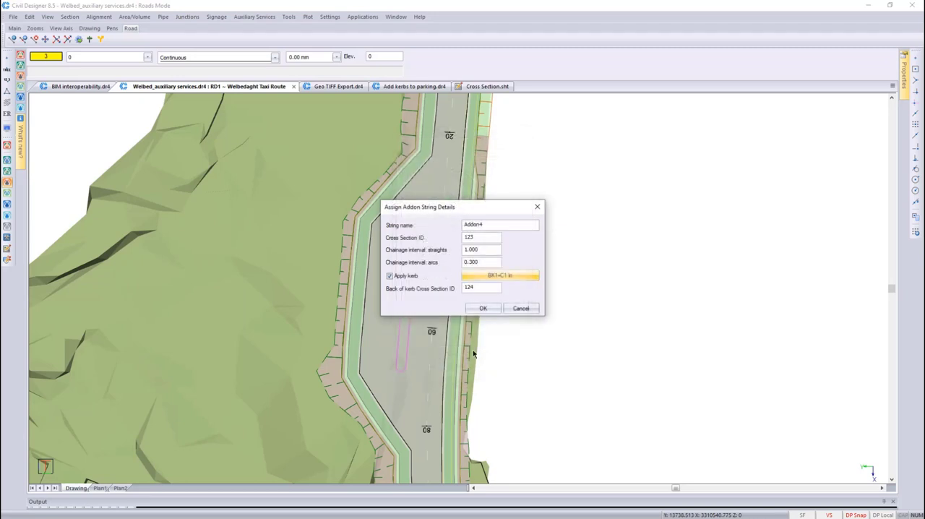
{"action": "left_click", "coordinate": [483, 309]}
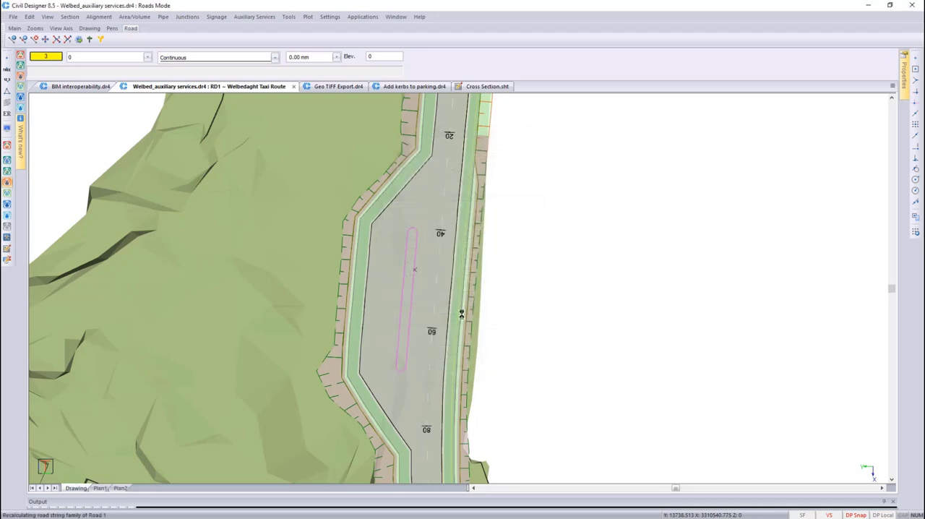
{"action": "right_click", "coordinate": [528, 283]}
{"action": "left_click", "coordinate": [544, 294]}
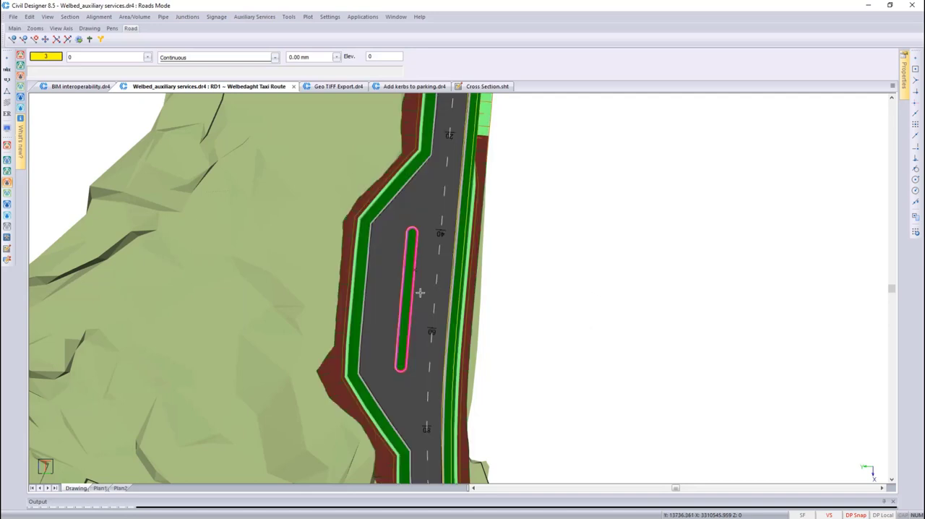
Inspect the kerbed island in the graphical cross-section editor at chainage 50, and close the editor
{"action": "left_click", "coordinate": [67, 17]}
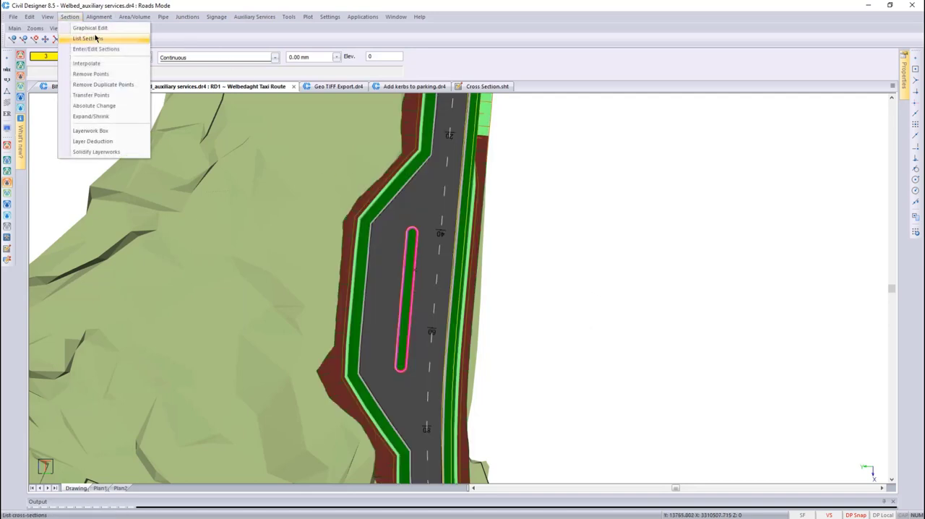
{"action": "left_click", "coordinate": [95, 34]}
{"action": "left_click", "coordinate": [409, 273]}
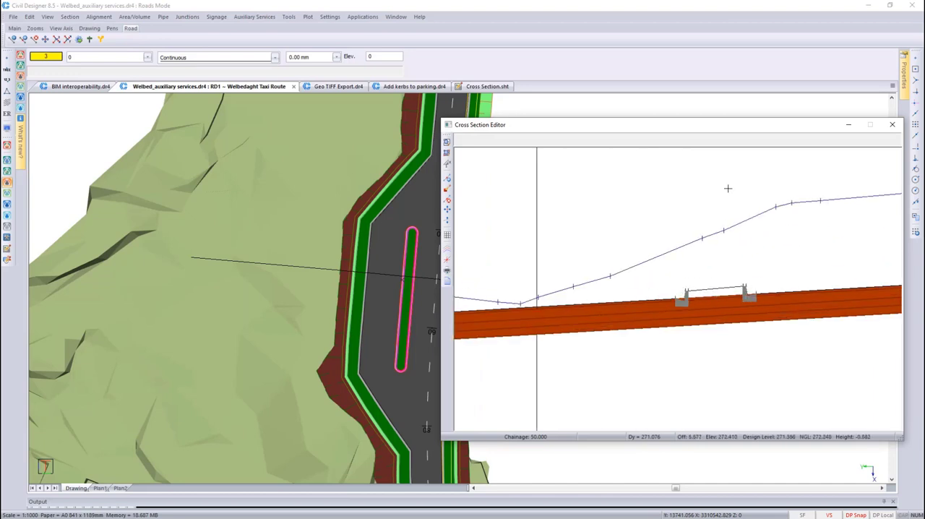
{"action": "left_click", "coordinate": [893, 127]}
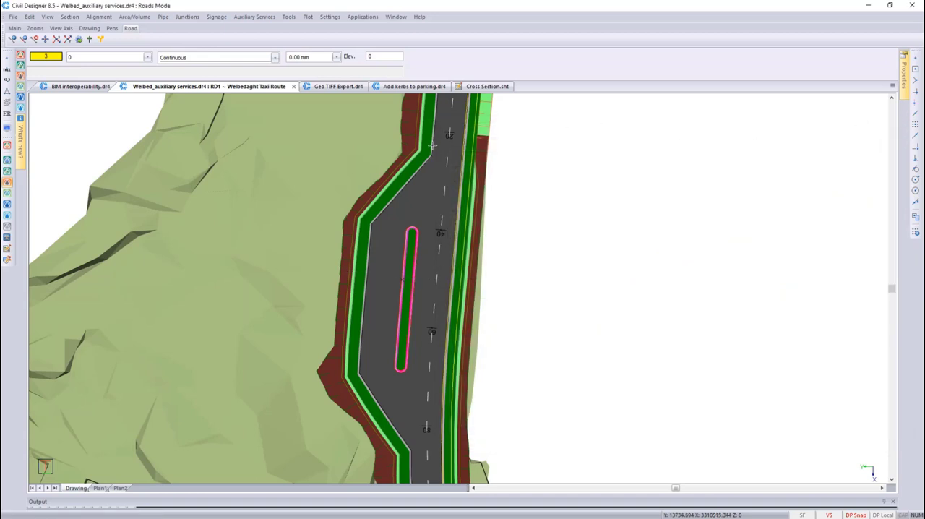
Show the cross-section annotation settings of the Cross Section.sht sheet file
{"action": "left_click", "coordinate": [477, 86]}
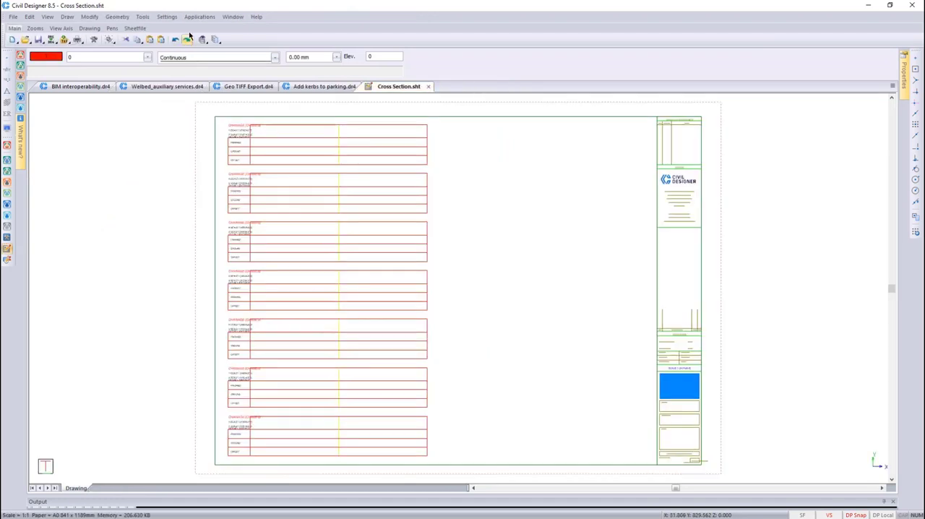
{"action": "left_click", "coordinate": [167, 16]}
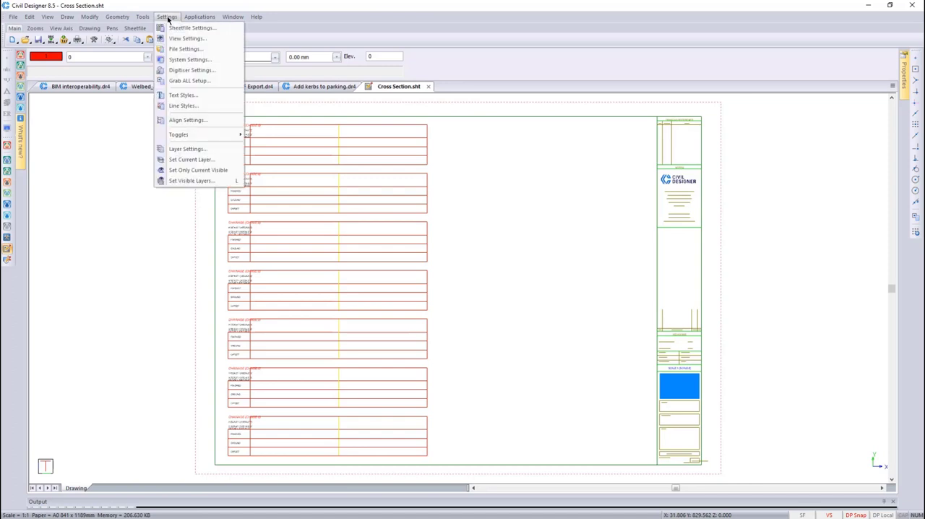
{"action": "left_click", "coordinate": [179, 28]}
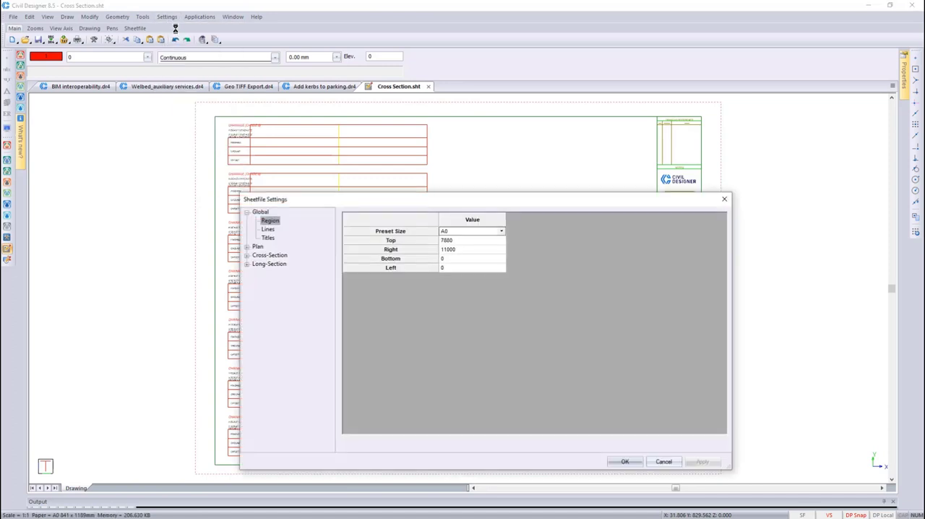
{"action": "left_click", "coordinate": [246, 255]}
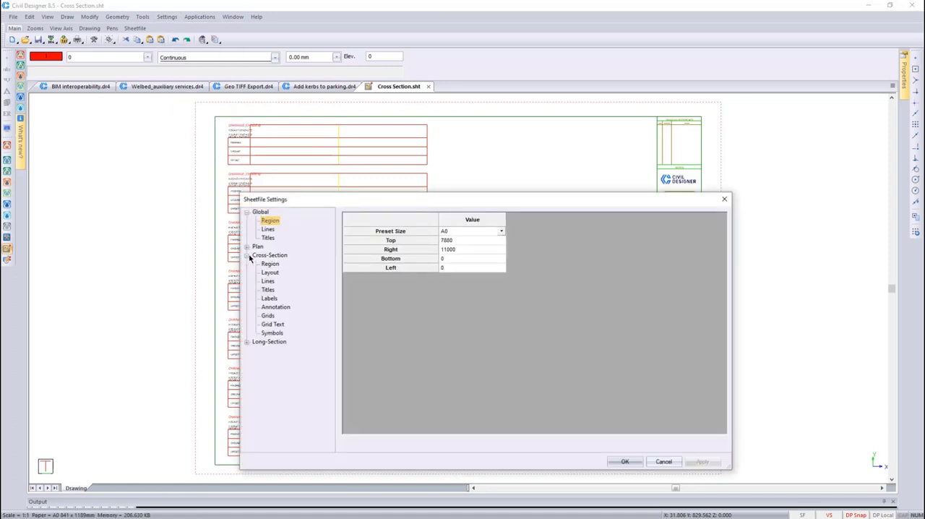
{"action": "left_click", "coordinate": [276, 309]}
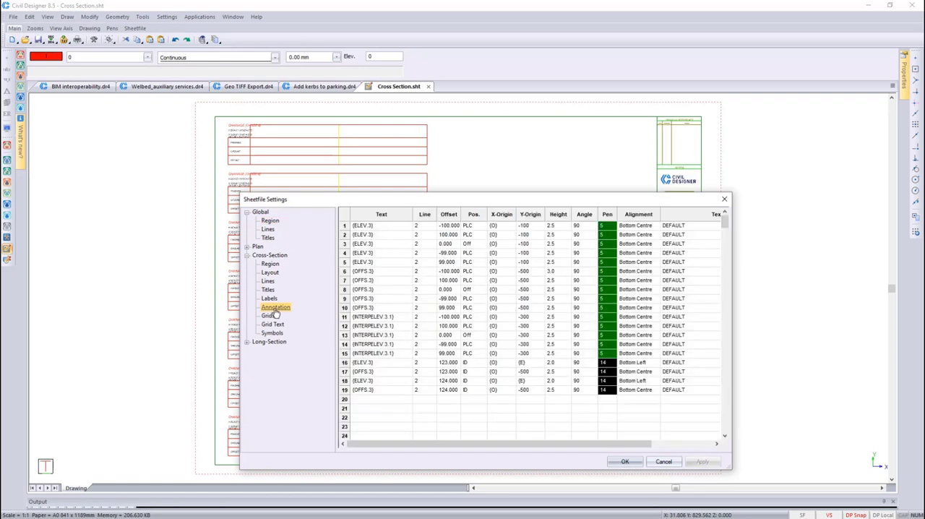
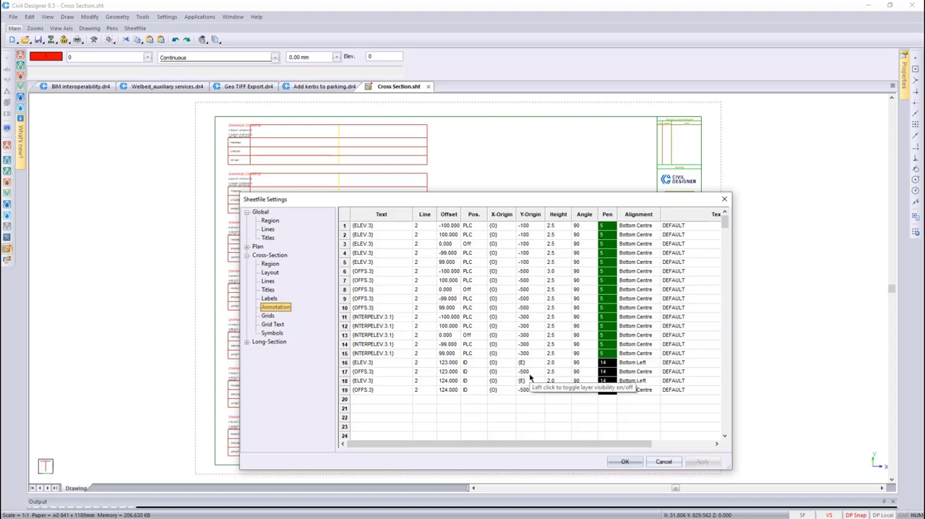
Set the pen of the elevation annotation rows for cross section IDs 123 and 124 to red, pen 1
{"action": "left_click", "coordinate": [607, 371]}
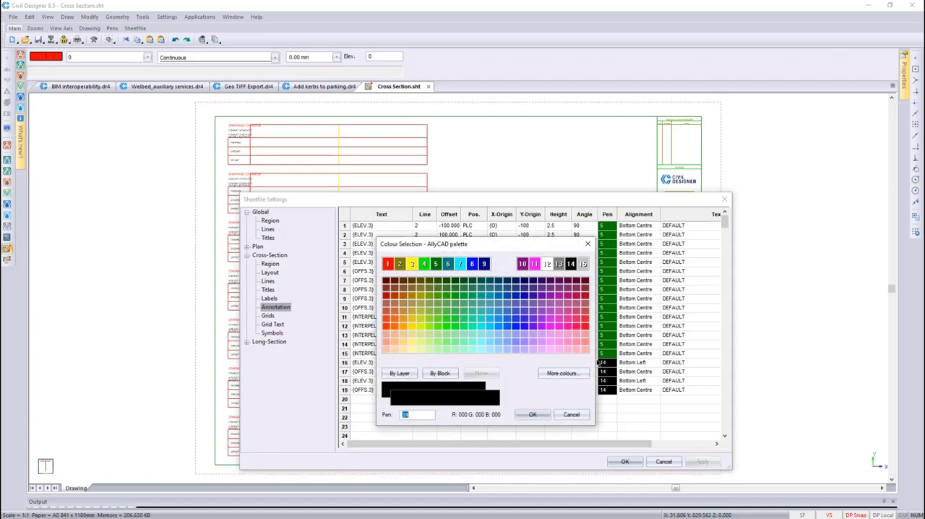
{"action": "left_click", "coordinate": [388, 263]}
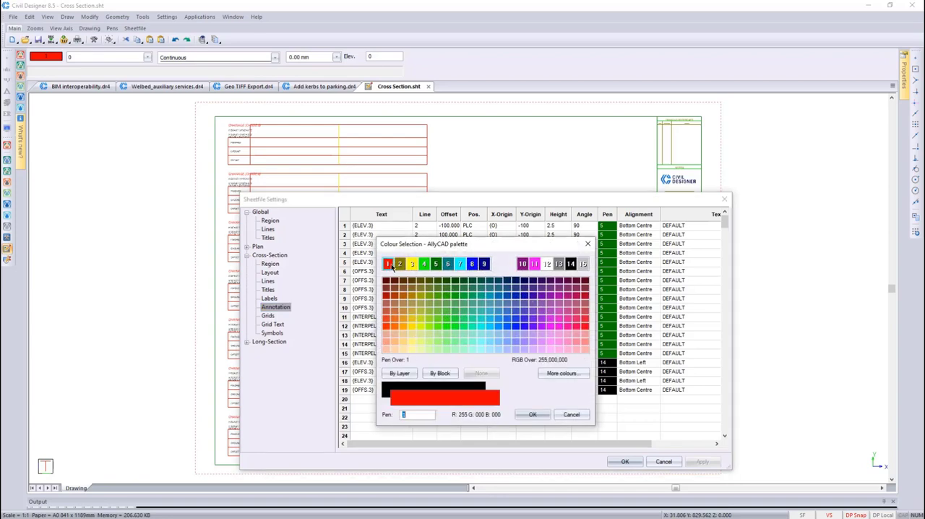
{"action": "left_click", "coordinate": [532, 414]}
{"action": "left_click", "coordinate": [607, 388]}
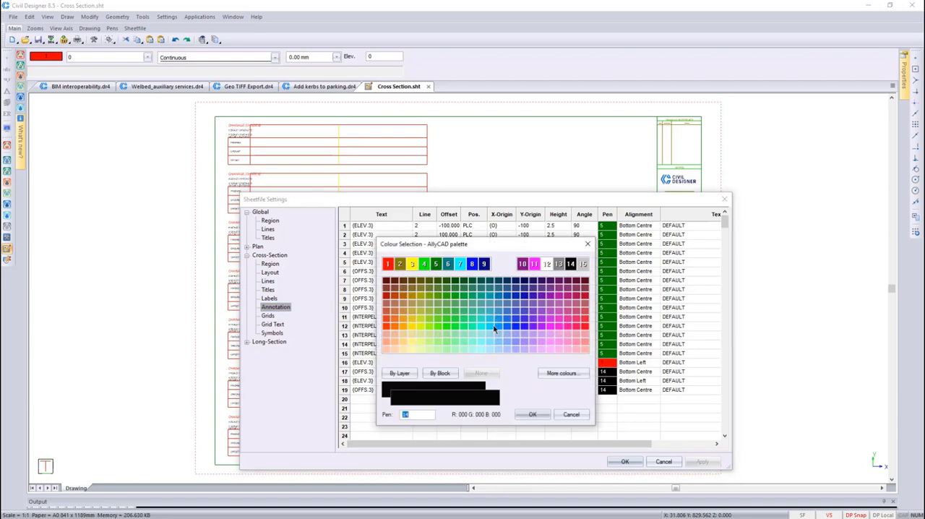
{"action": "left_click", "coordinate": [387, 264]}
{"action": "left_click", "coordinate": [531, 413]}
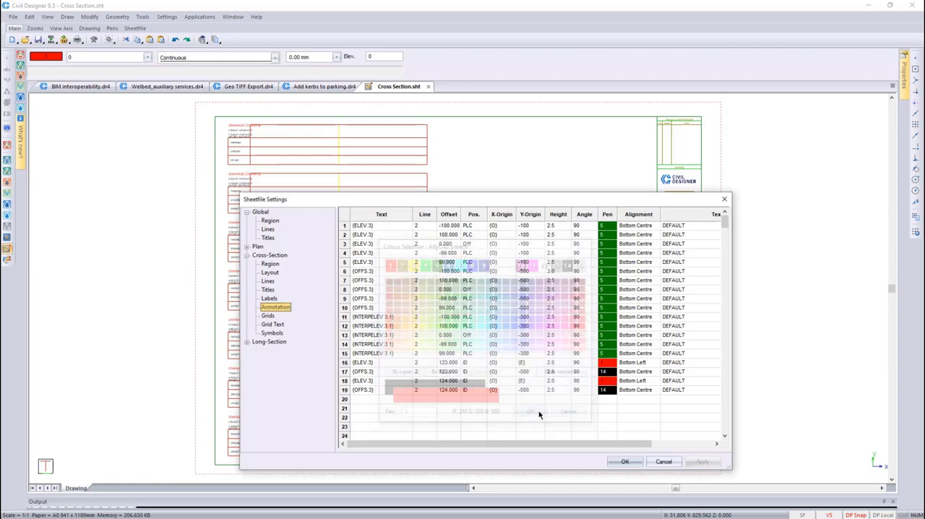
Set the pen of the offset annotation rows for IDs 123 and 124 to blue, pen 8
{"action": "left_click", "coordinate": [607, 371]}
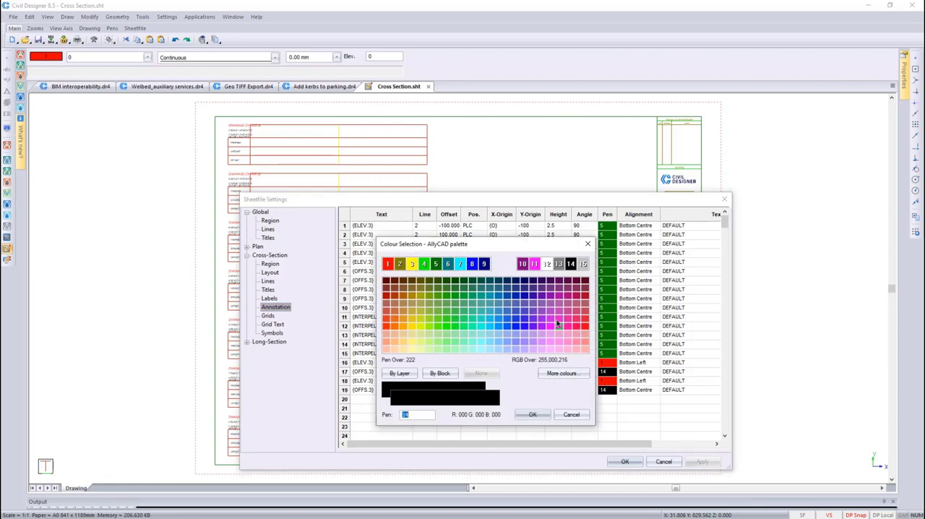
{"action": "left_click", "coordinate": [473, 265]}
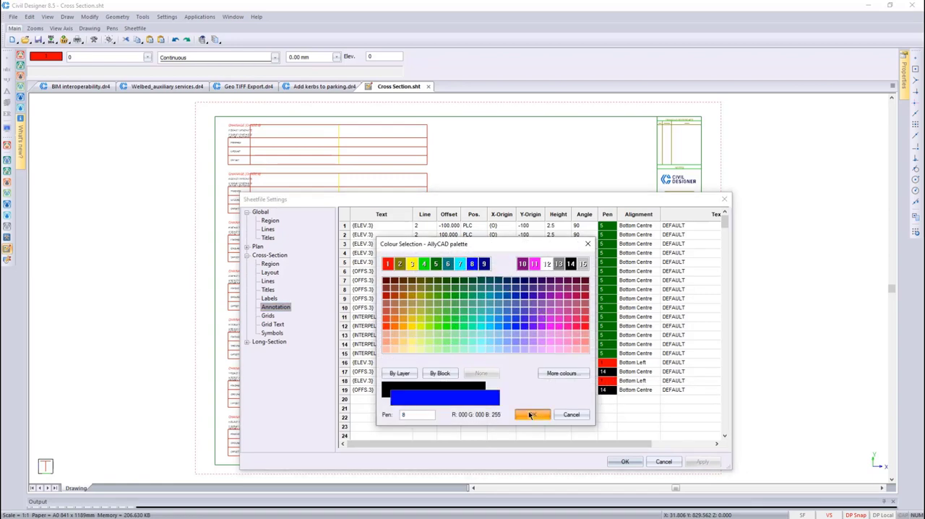
{"action": "left_click", "coordinate": [532, 414]}
{"action": "left_click", "coordinate": [604, 391]}
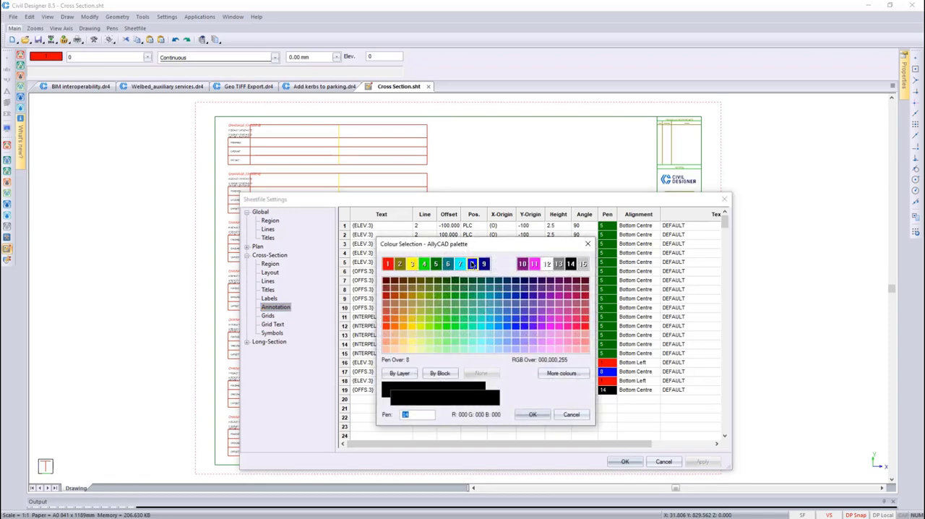
{"action": "left_click", "coordinate": [471, 263]}
{"action": "left_click", "coordinate": [533, 414]}
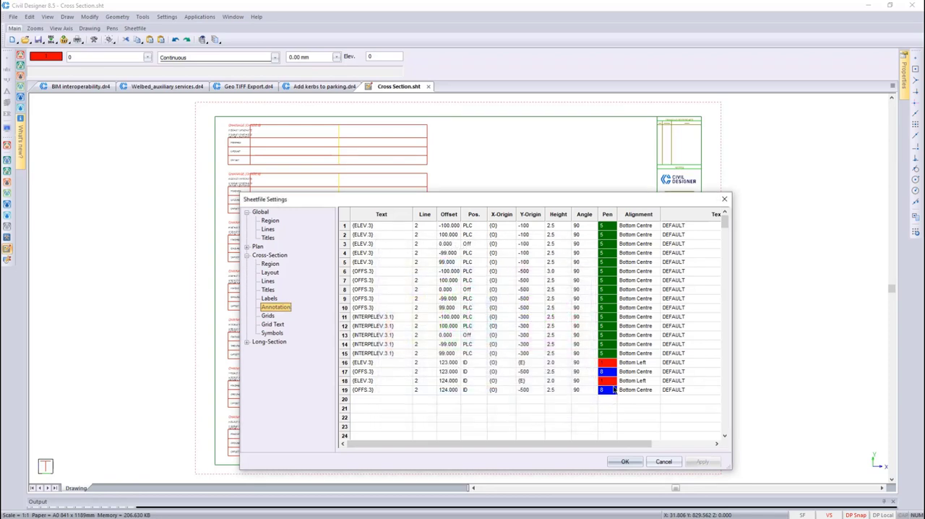
Review the Y-origin choices for the ID 124 elevation row and the position choices for the ID 123 offset row, leaving that position as ID
{"action": "left_click", "coordinate": [534, 385]}
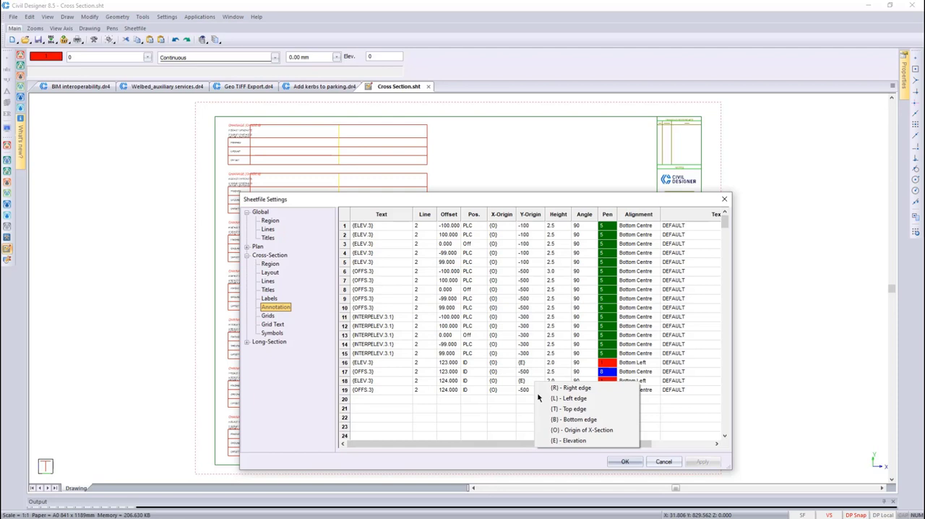
{"action": "left_click", "coordinate": [533, 384]}
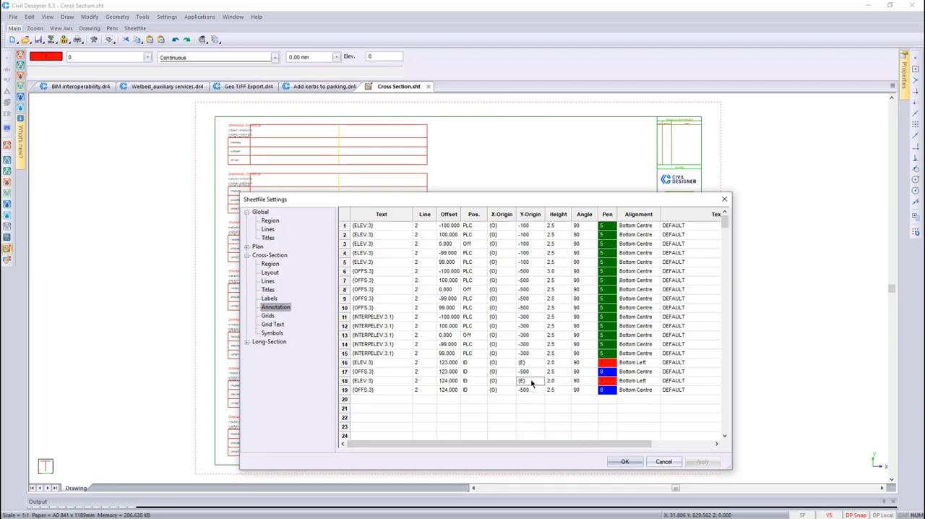
{"action": "left_click", "coordinate": [477, 372]}
{"action": "left_click", "coordinate": [483, 371]}
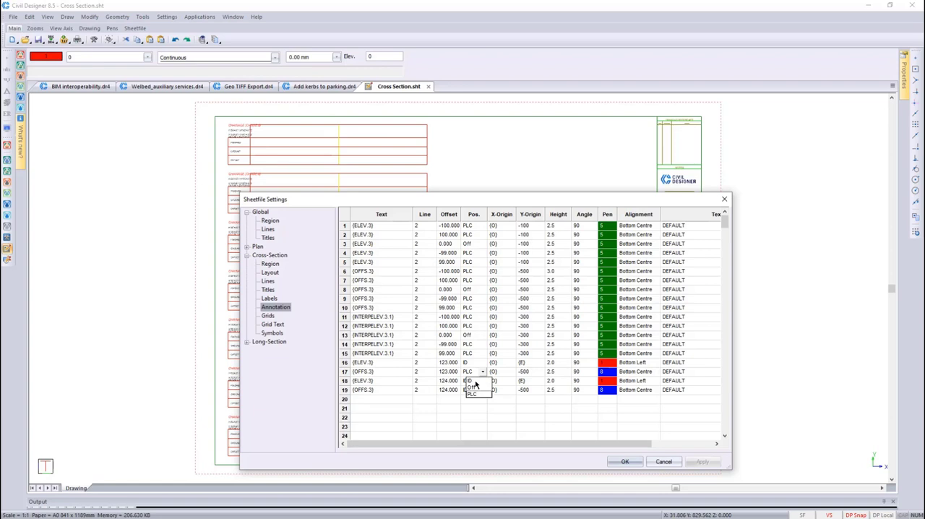
{"action": "left_click", "coordinate": [471, 381]}
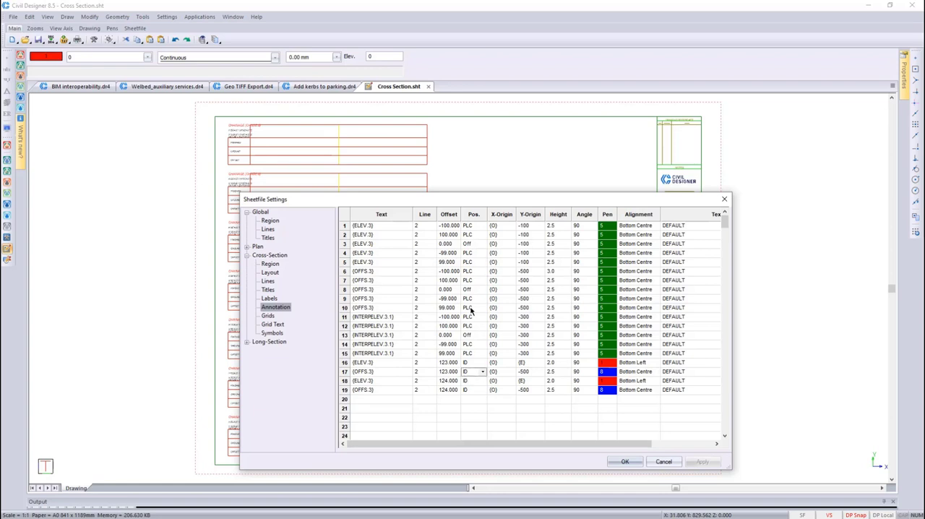
Accept the sheet file settings and save Cross Section.sht
{"action": "left_click", "coordinate": [624, 462]}
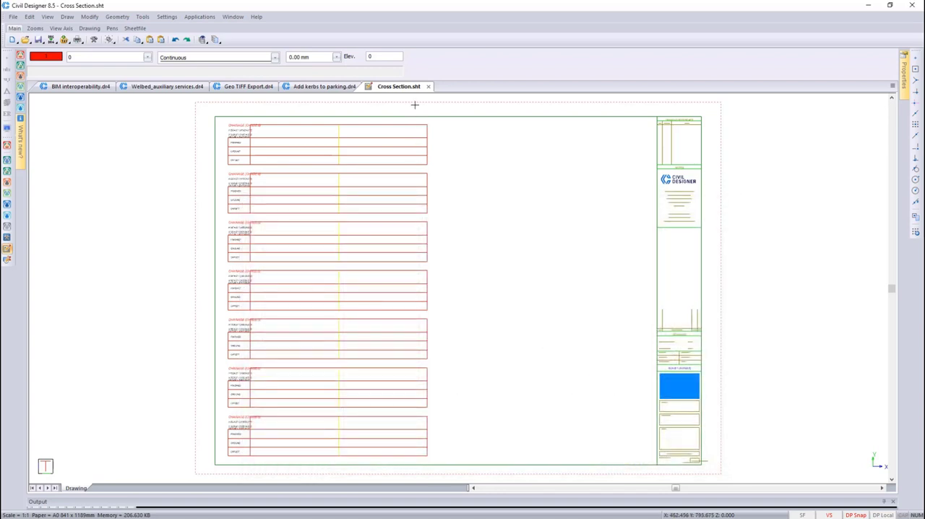
{"action": "left_click", "coordinate": [13, 17]}
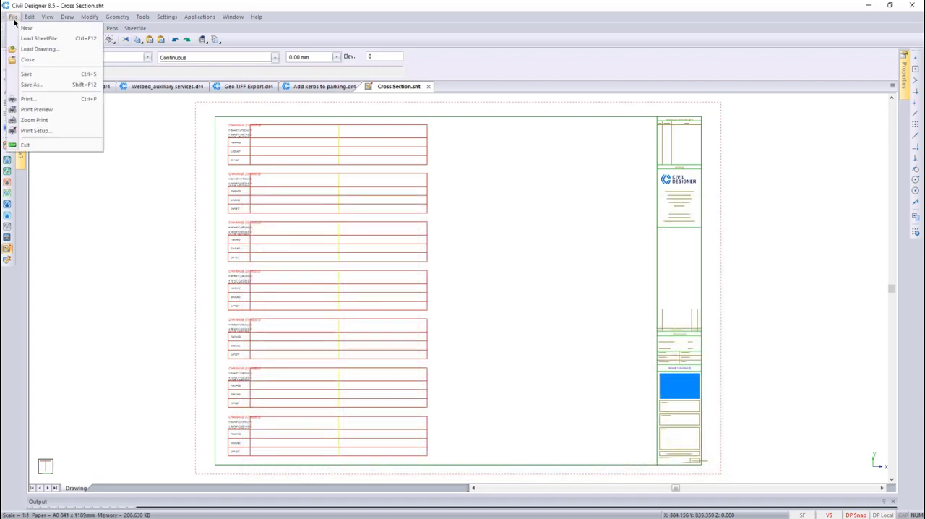
{"action": "left_click", "coordinate": [39, 73]}
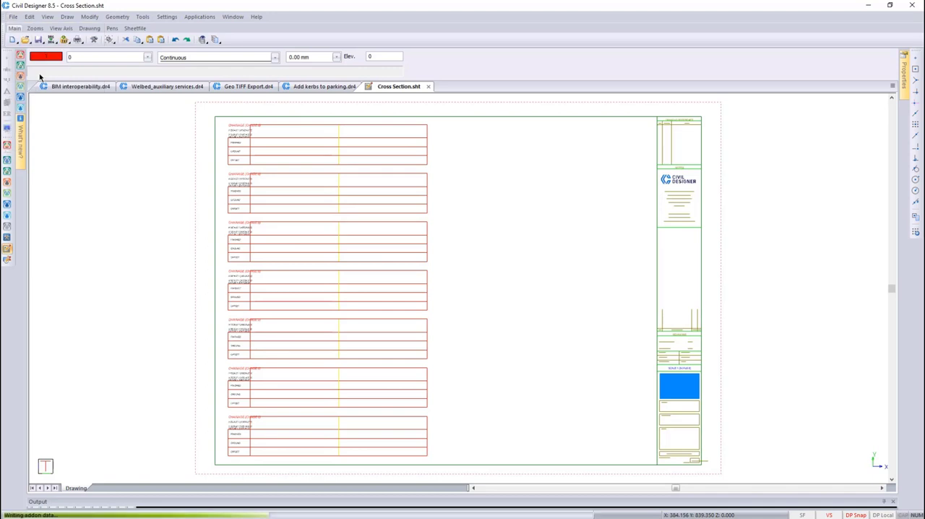
Generate a cross-section plot layout of Welbed_auxiliary services.dr4 with Cross Section.sht, covering chainage 40 to 100
{"action": "left_click", "coordinate": [174, 86]}
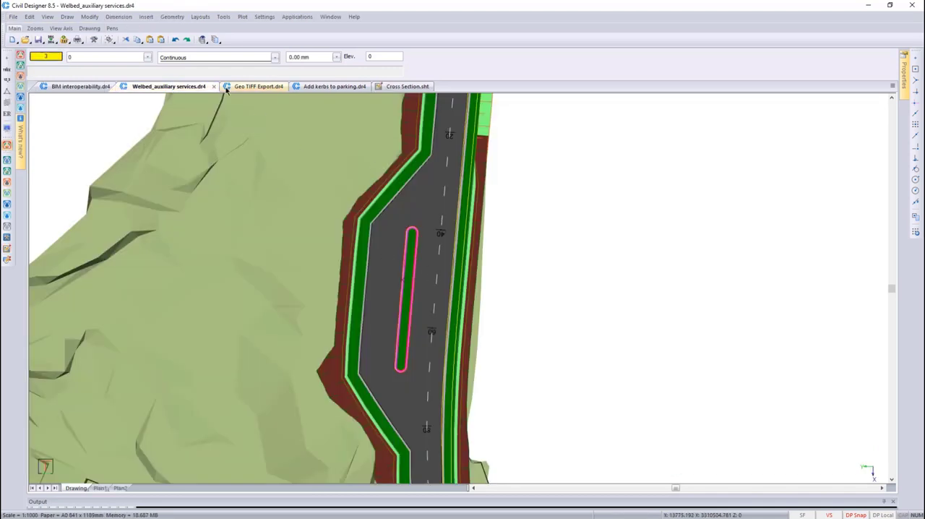
{"action": "left_click", "coordinate": [242, 17]}
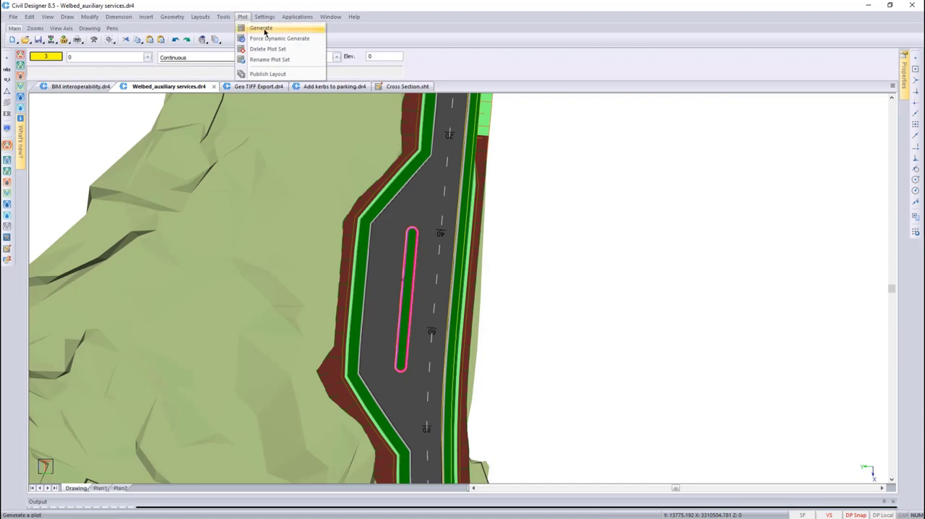
{"action": "left_click", "coordinate": [264, 29]}
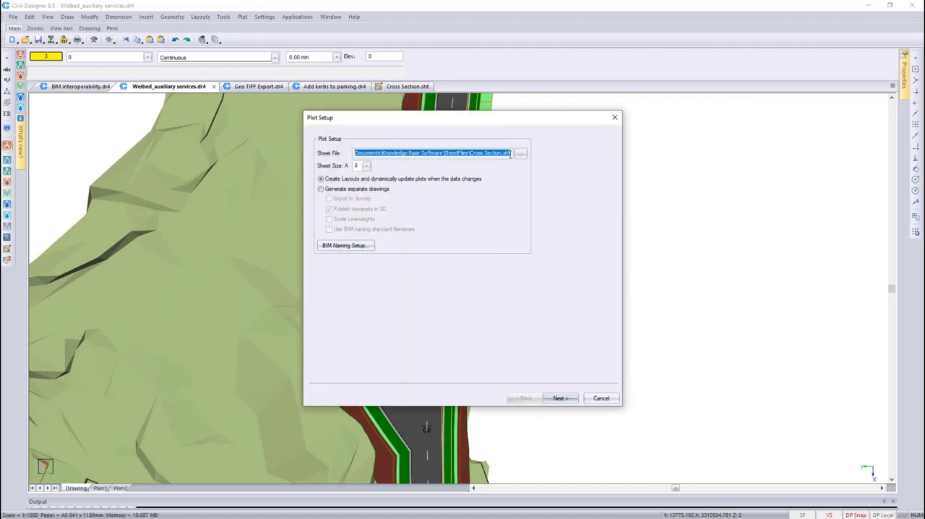
{"action": "left_click", "coordinate": [561, 398]}
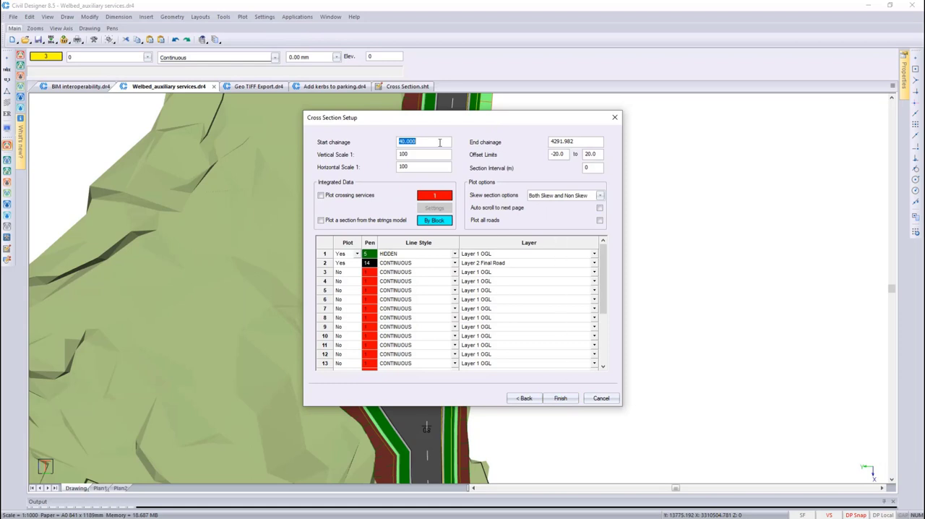
{"action": "type", "text": "40"}
{"action": "key", "text": "Tab"}
{"action": "type", "text": "100"}
{"action": "left_click", "coordinate": [560, 398]}
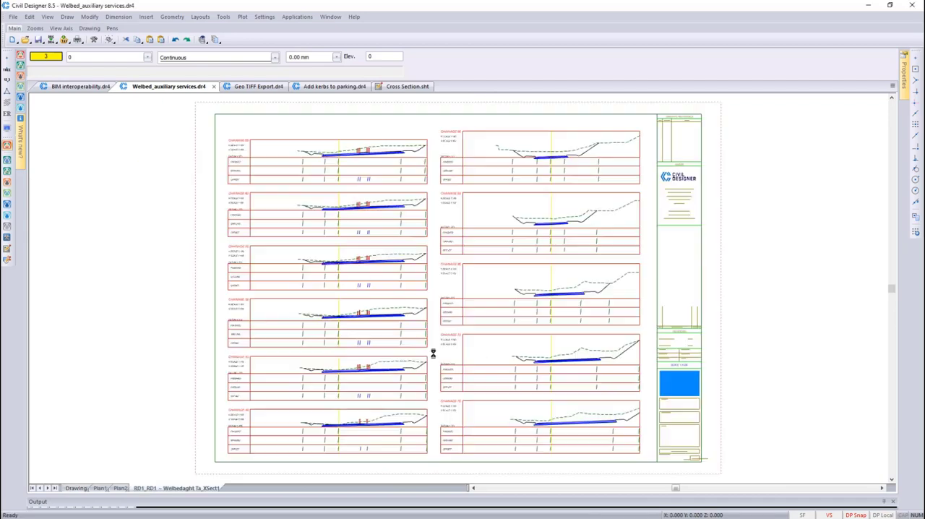
Examine the plotted cross section at chainage 50, including the blue offsets of the island kerbs
{"action": "scroll", "coordinate": [461, 288], "scroll_direction": "up", "scroll_amount": 3}
{"action": "scroll", "coordinate": [458, 288], "scroll_direction": "up", "scroll_amount": 4}
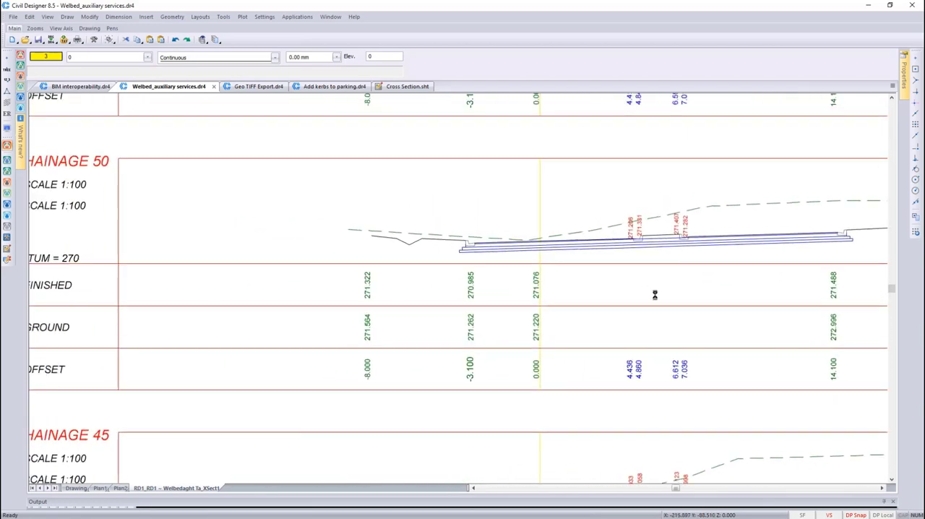
{"action": "middle_click_drag", "start_coordinate": [654, 294], "coordinate": [672, 293]}
{"action": "key", "text": "ctrl"}
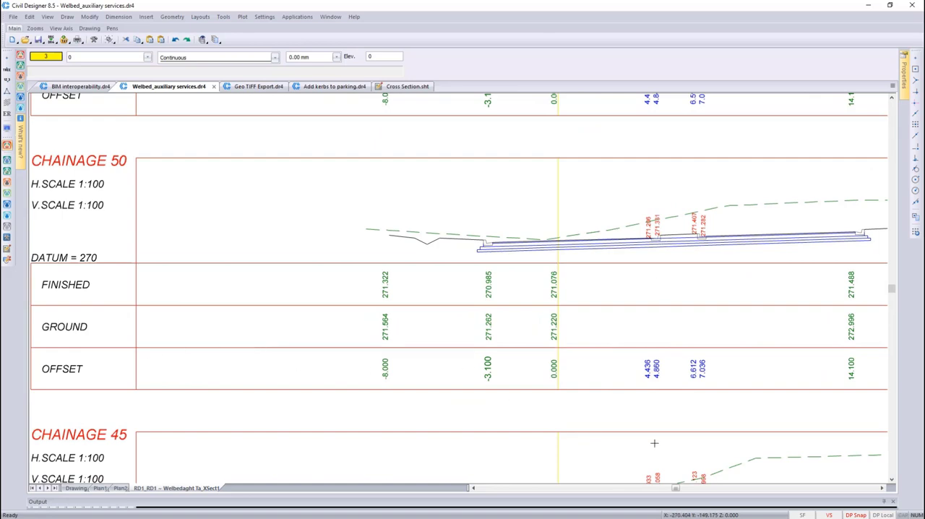
Inspect the two elevation annotations on the island's first kerb at chainage 50, and return to the full sheet view
{"action": "scroll", "coordinate": [611, 381], "scroll_direction": "up", "scroll_amount": 6}
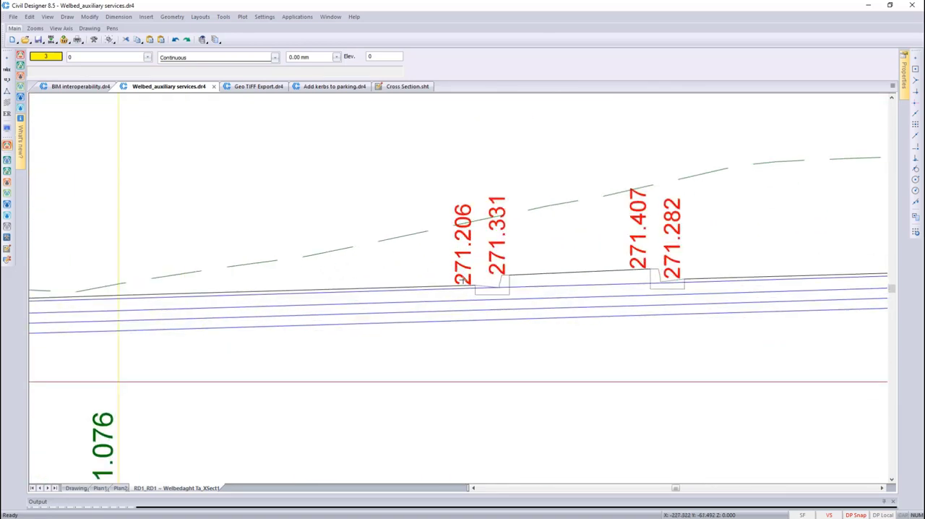
{"action": "left_click", "coordinate": [464, 275]}
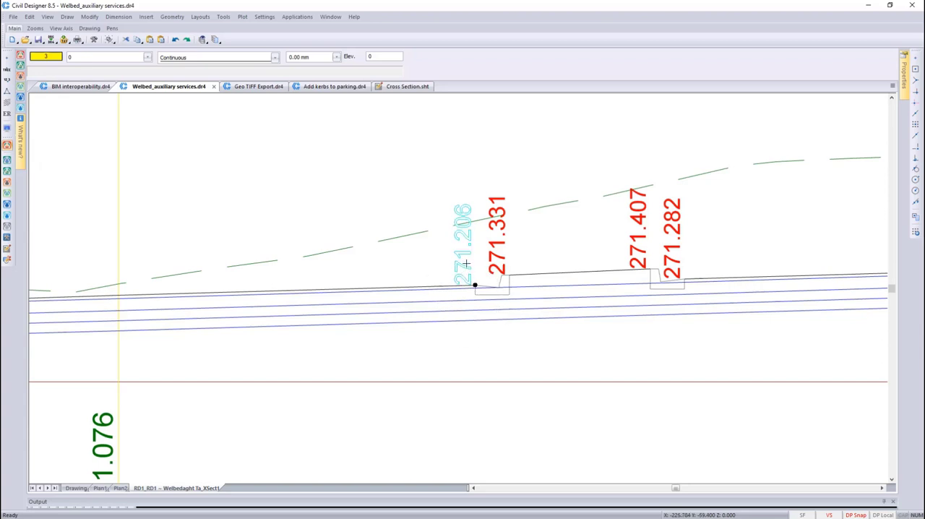
{"action": "key", "text": "Escape"}
{"action": "left_click", "coordinate": [496, 251]}
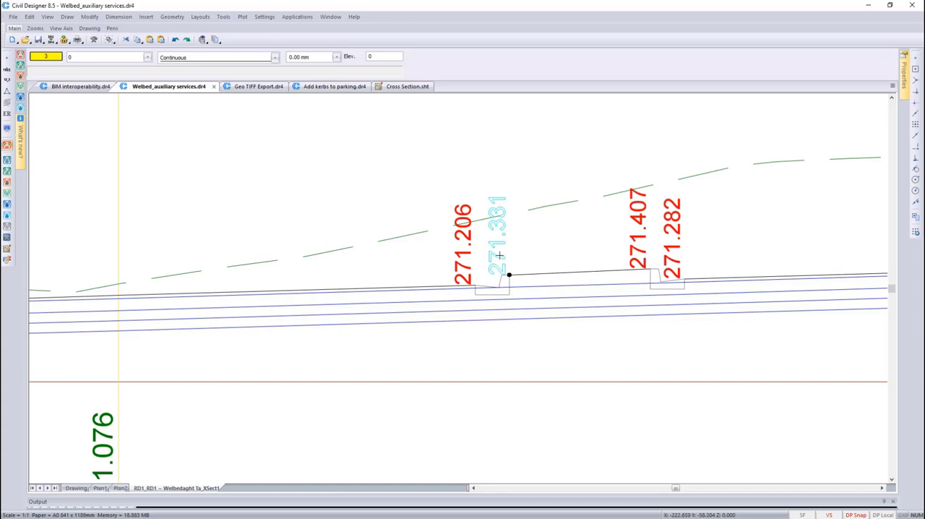
{"action": "key", "text": "Escape"}
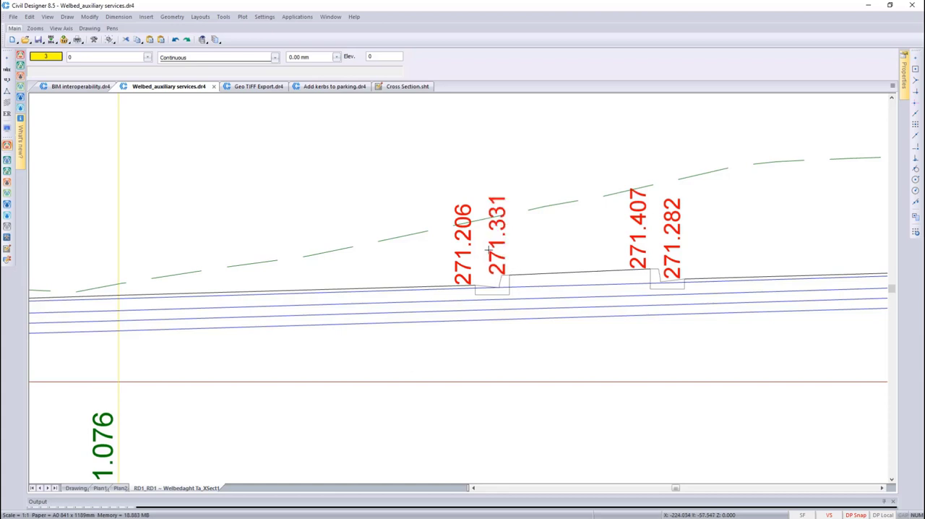
{"action": "right_click", "coordinate": [488, 250]}
{"action": "left_click", "coordinate": [513, 287]}
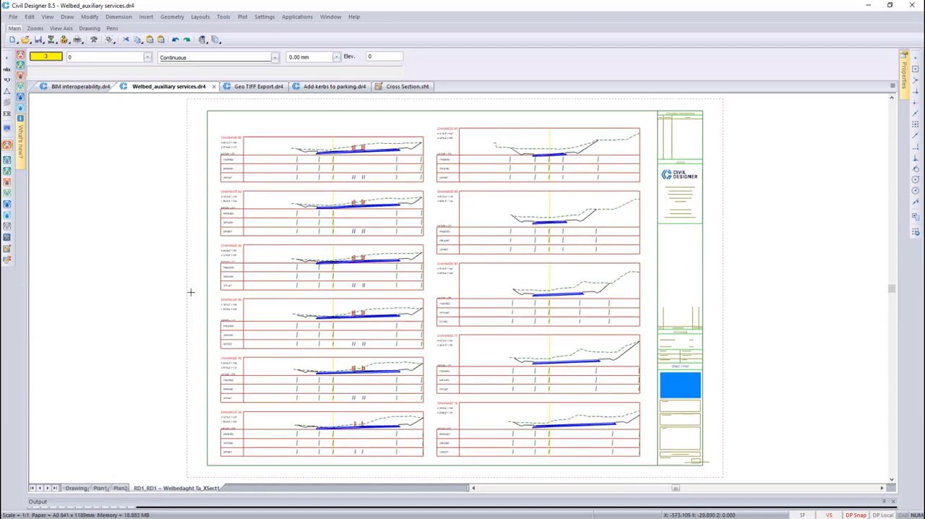
Return to the plan drawing, activate Roads mode and open the graphical cross-section editor at chainage 50 through the island
{"action": "left_click", "coordinate": [77, 487]}
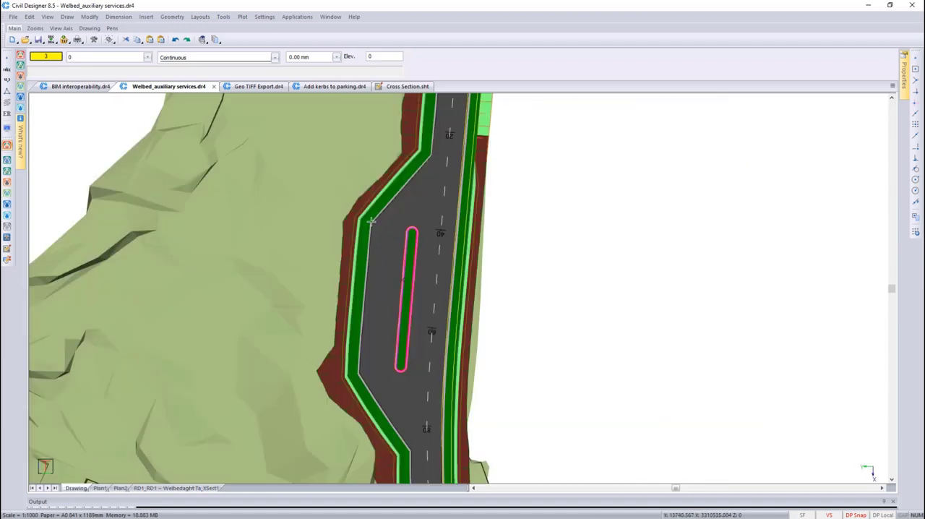
{"action": "left_click", "coordinate": [292, 17]}
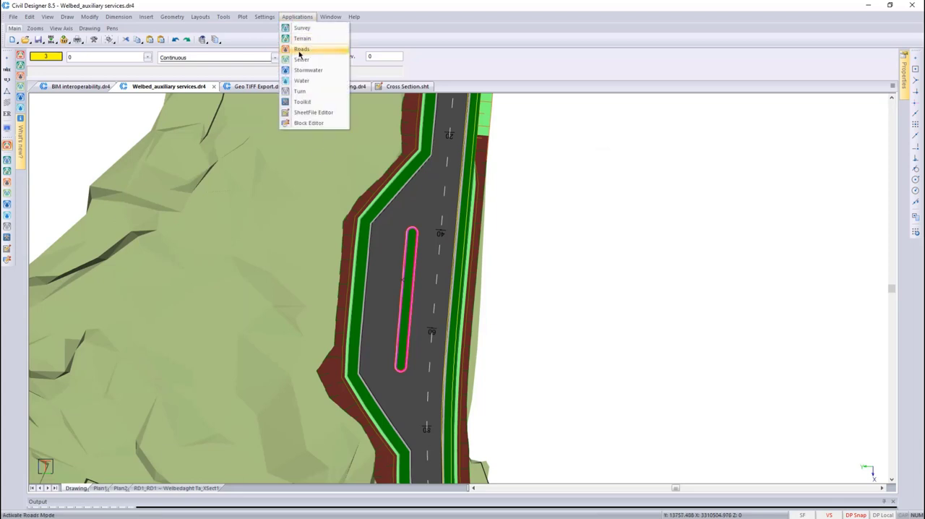
{"action": "left_click", "coordinate": [302, 48]}
{"action": "left_click", "coordinate": [71, 17]}
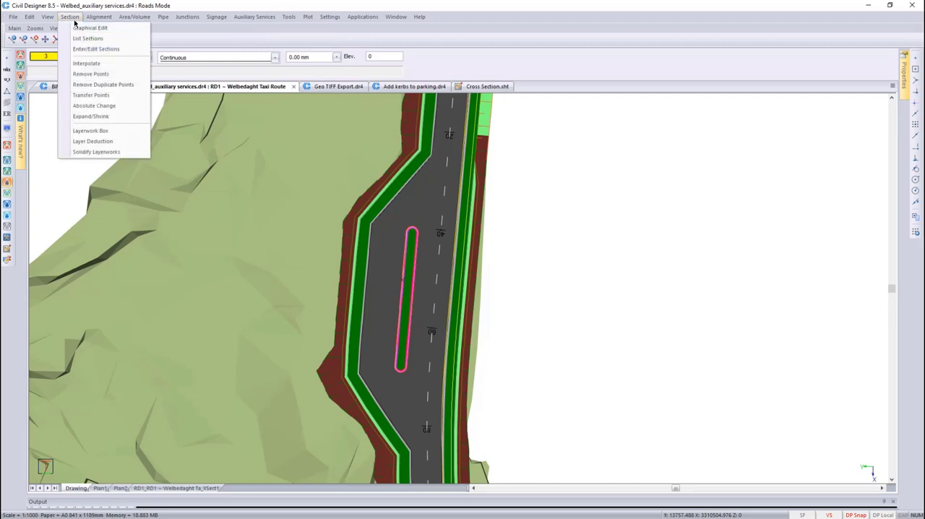
{"action": "left_click", "coordinate": [79, 29]}
{"action": "left_click", "coordinate": [415, 273]}
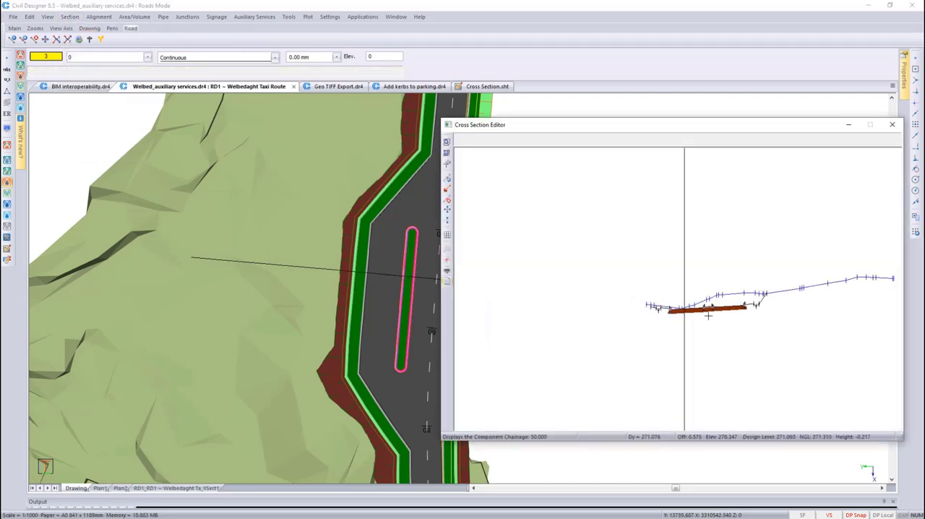
Step forwards and backwards through the cross sections around chainage 50, and close the editor
{"action": "key", "text": "Page_Down"}
{"action": "key", "text": "Page_Down"}
{"action": "key", "text": "Page_Down"}
{"action": "key", "text": "Page_Down"}
{"action": "key", "text": "Page_Down"}
{"action": "key", "text": "Page_Down"}
{"action": "key", "text": "Page_Up"}
{"action": "key", "text": "Page_Up"}
{"action": "key", "text": "Page_Up"}
{"action": "key", "text": "Page_Up"}
{"action": "key", "text": "Page_Up"}
{"action": "key", "text": "Page_Up"}
{"action": "key", "text": "Page_Down"}
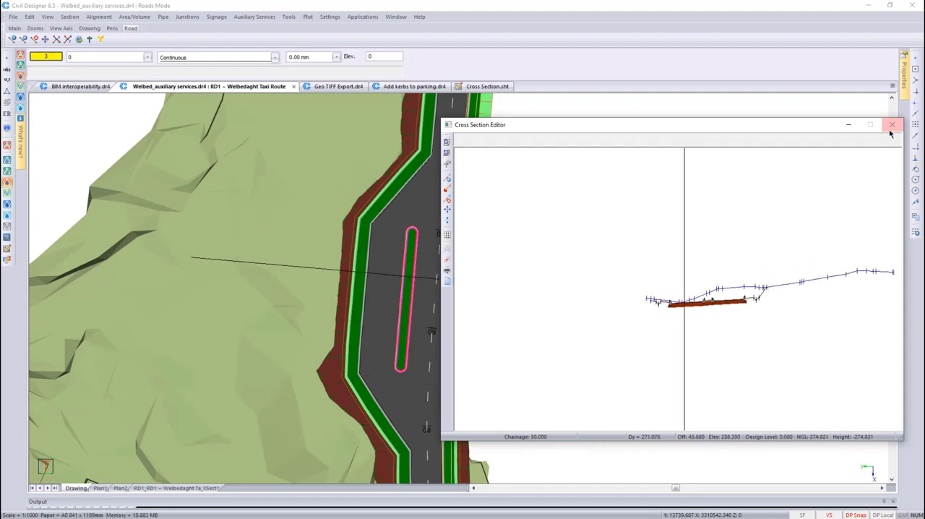
{"action": "left_click", "coordinate": [891, 126]}
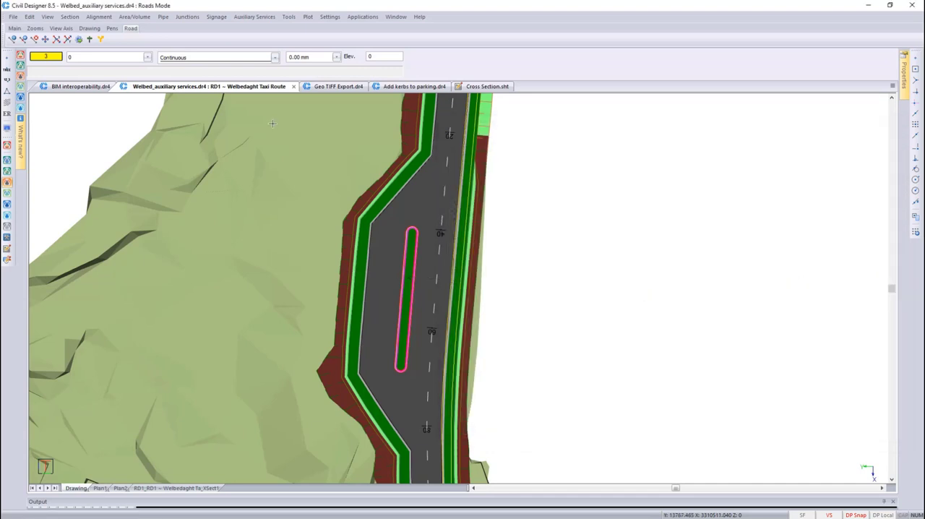
Open the graphical vertical alignment of RD1 ~ Welbedaght Taxi Route and move its window clear of the kerbed island in plan
{"action": "left_click", "coordinate": [98, 17]}
{"action": "mouse_move", "coordinate": [120, 40]}
{"action": "left_click", "coordinate": [207, 39]}
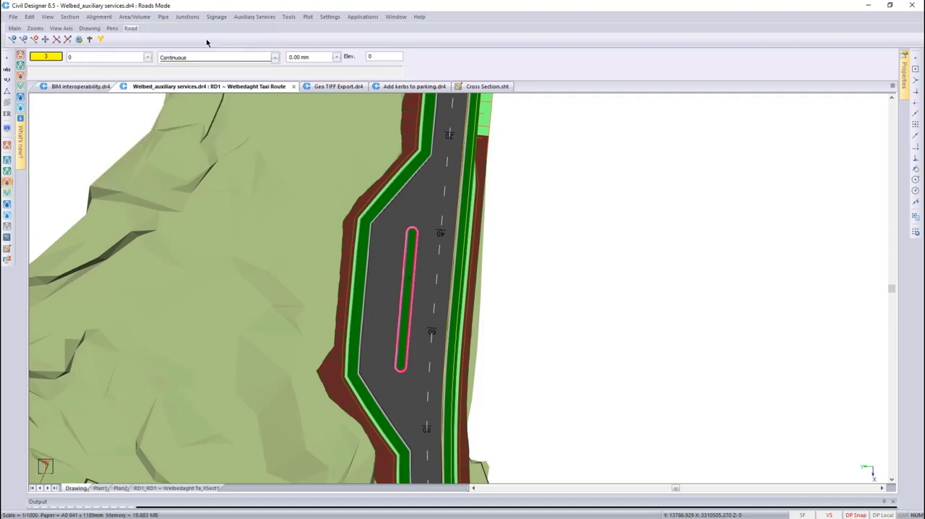
{"action": "scroll", "coordinate": [262, 254], "scroll_direction": "up", "scroll_amount": 1}
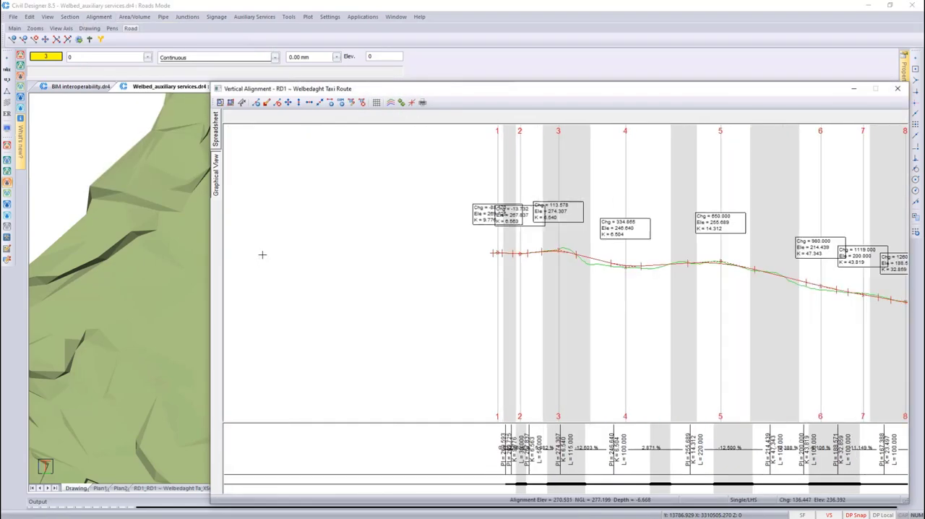
{"action": "left_click_drag", "start_coordinate": [518, 99], "coordinate": [796, 149]}
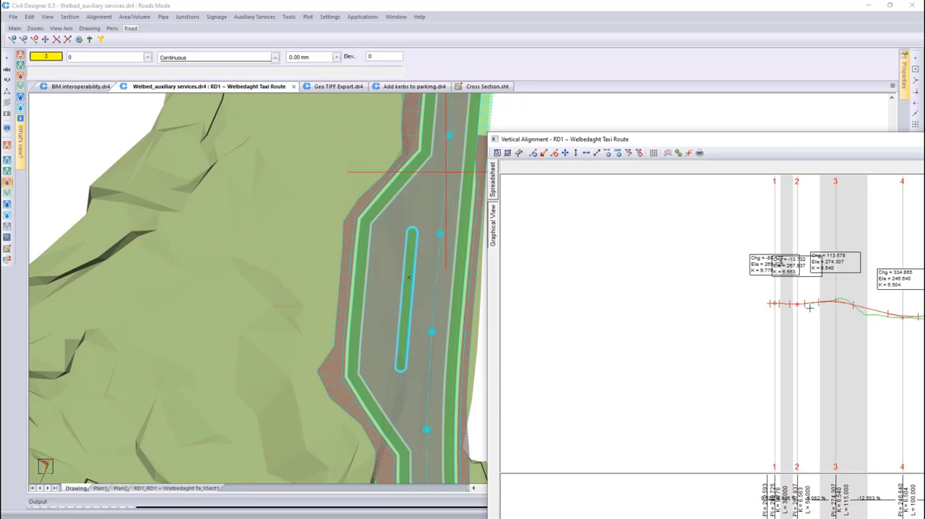
Move vertical PI 2 of the taxi route alignment up to about chainage -12.36 and elevation 273.74
{"action": "scroll", "coordinate": [809, 309], "scroll_direction": "up", "scroll_amount": 2}
{"action": "scroll", "coordinate": [842, 322], "scroll_direction": "up", "scroll_amount": 1}
{"action": "scroll", "coordinate": [856, 341], "scroll_direction": "down", "scroll_amount": 1}
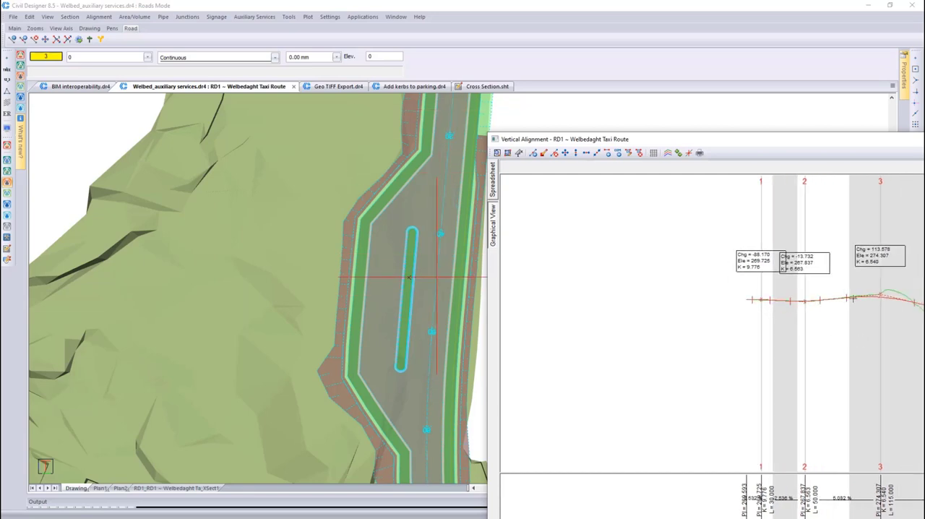
{"action": "left_click_drag", "start_coordinate": [772, 145], "coordinate": [558, 110]}
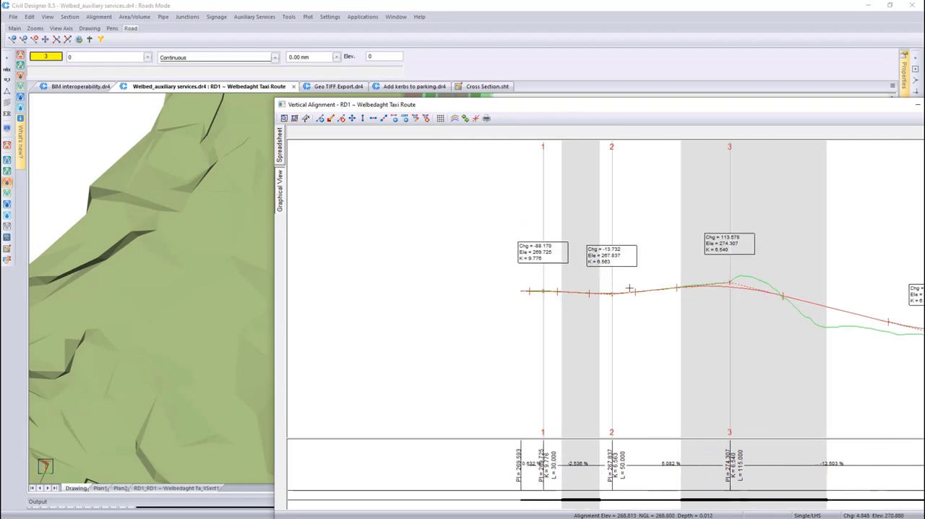
{"action": "scroll", "coordinate": [620, 307], "scroll_direction": "up", "scroll_amount": 1}
{"action": "right_click", "coordinate": [610, 315]}
{"action": "left_click", "coordinate": [633, 359]}
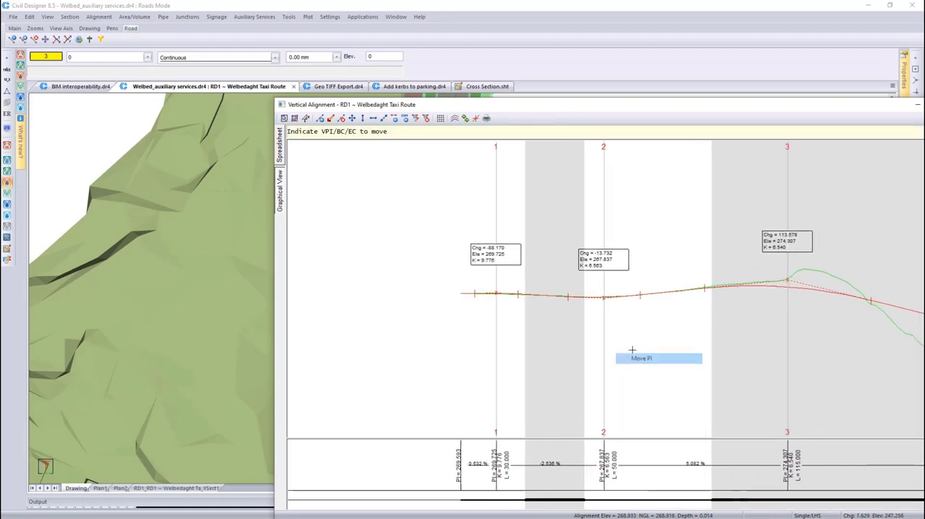
{"action": "left_click", "coordinate": [604, 297]}
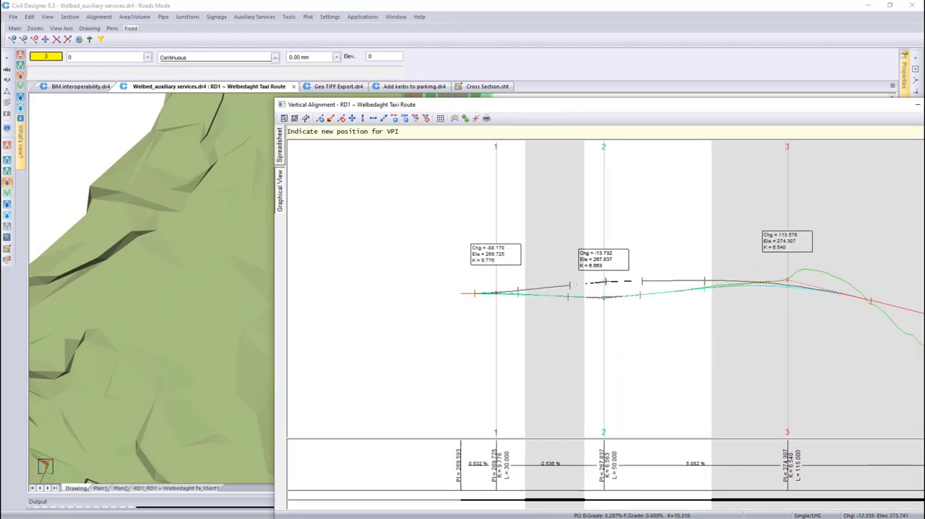
{"action": "left_click", "coordinate": [606, 280]}
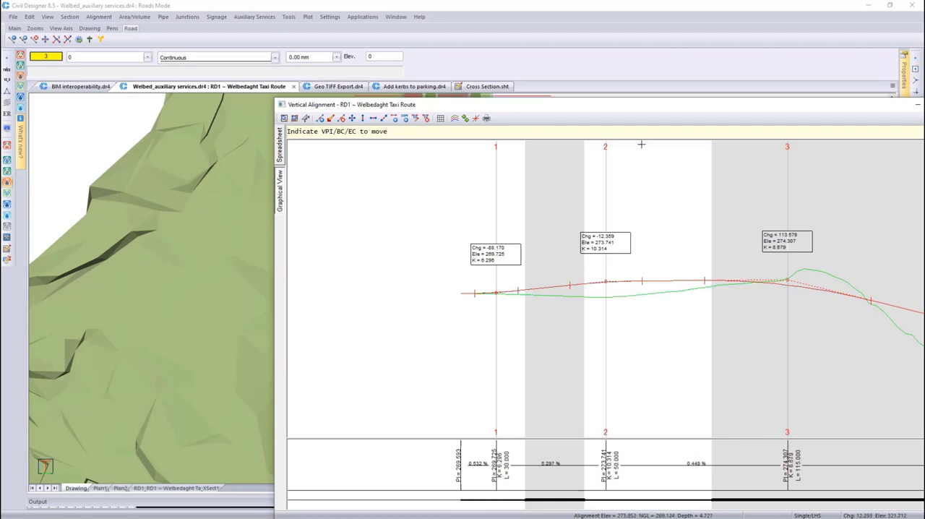
Close the vertical alignment window of RD1 ~ Welbedaght Taxi Route and save the alignment changes
{"action": "left_click_drag", "start_coordinate": [632, 113], "coordinate": [498, 92]}
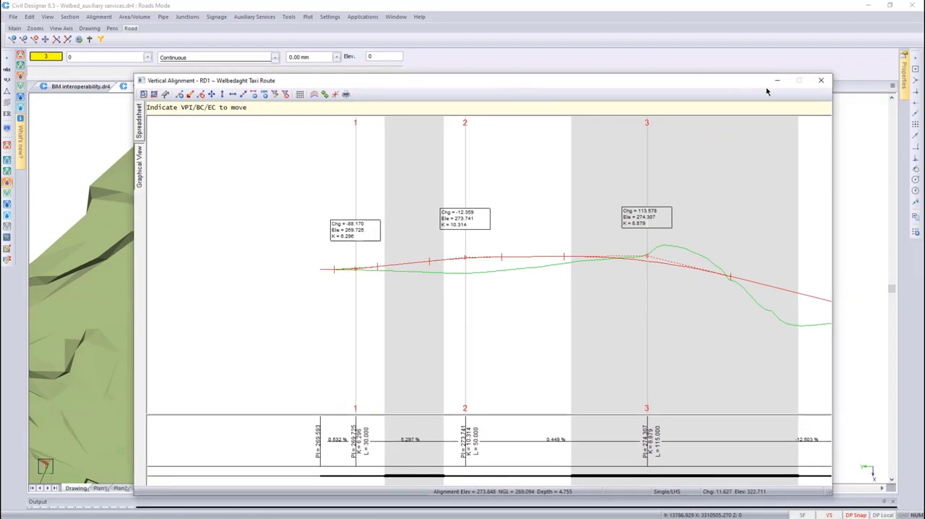
{"action": "left_click", "coordinate": [820, 81]}
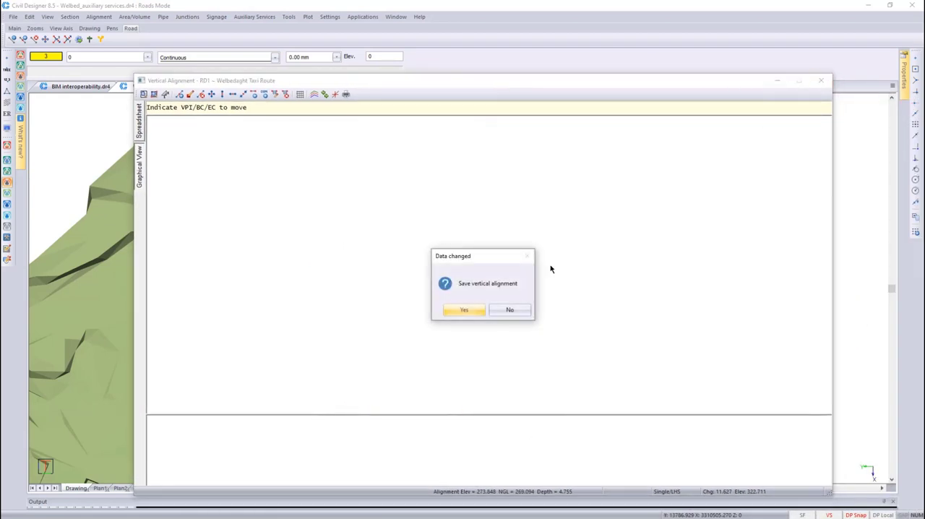
{"action": "left_click", "coordinate": [468, 310]}
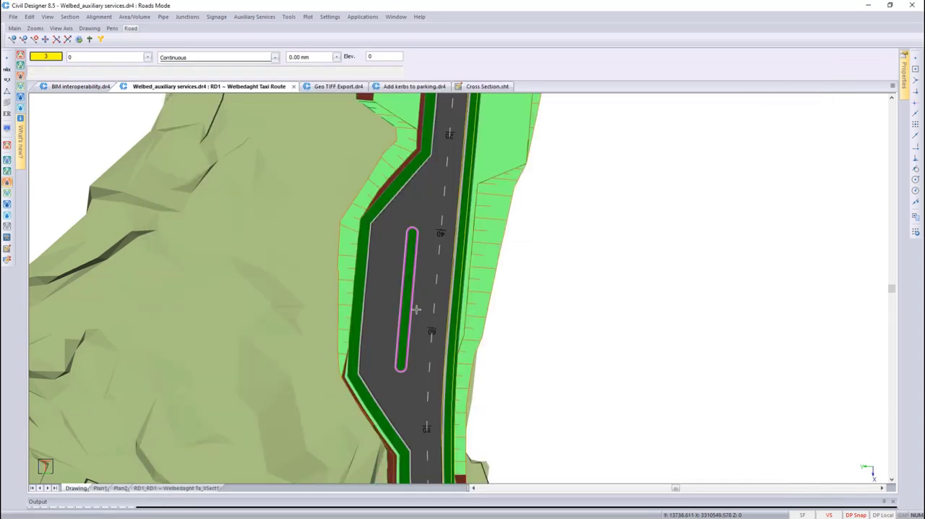
Check the kerbed island in the graphical cross-section editor at chainage 55, and close the editor
{"action": "left_click", "coordinate": [69, 17]}
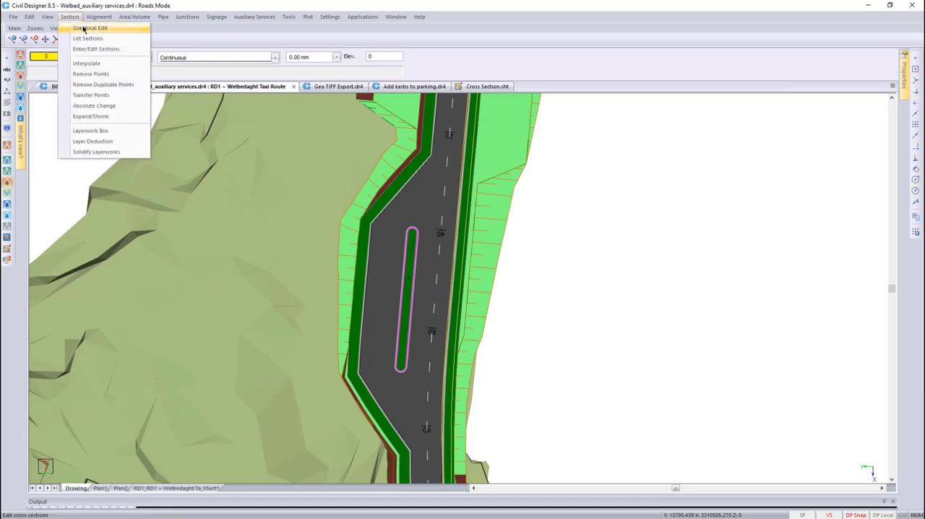
{"action": "left_click", "coordinate": [79, 29]}
{"action": "left_click", "coordinate": [402, 295]}
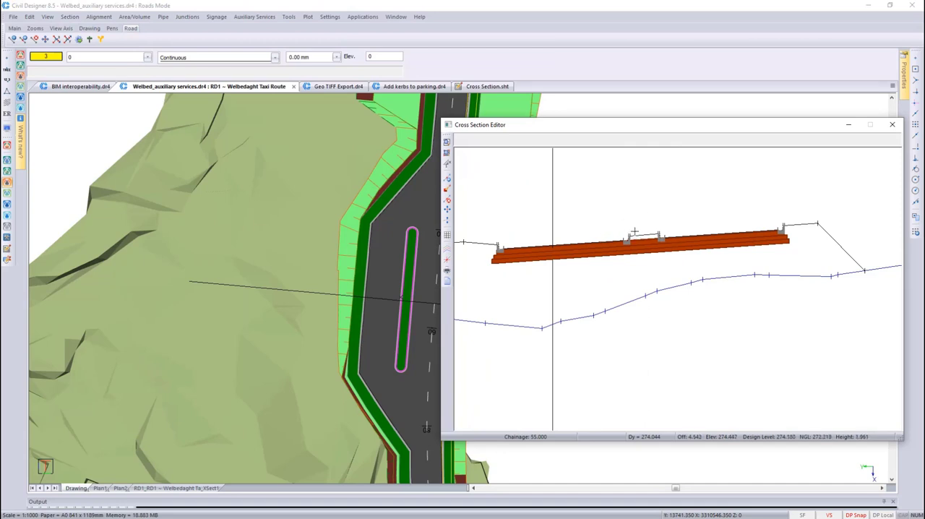
{"action": "left_click", "coordinate": [892, 124]}
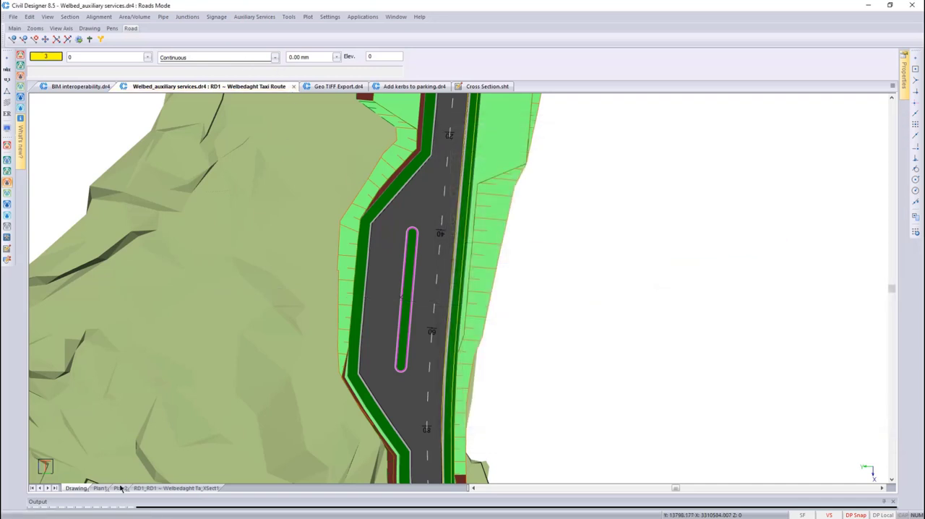
Open the RD1 cross-section sheet and inspect the island's kerb elevation and offset annotations at chainage 50
{"action": "left_click", "coordinate": [175, 489]}
{"action": "scroll", "coordinate": [376, 304], "scroll_direction": "up", "scroll_amount": 6}
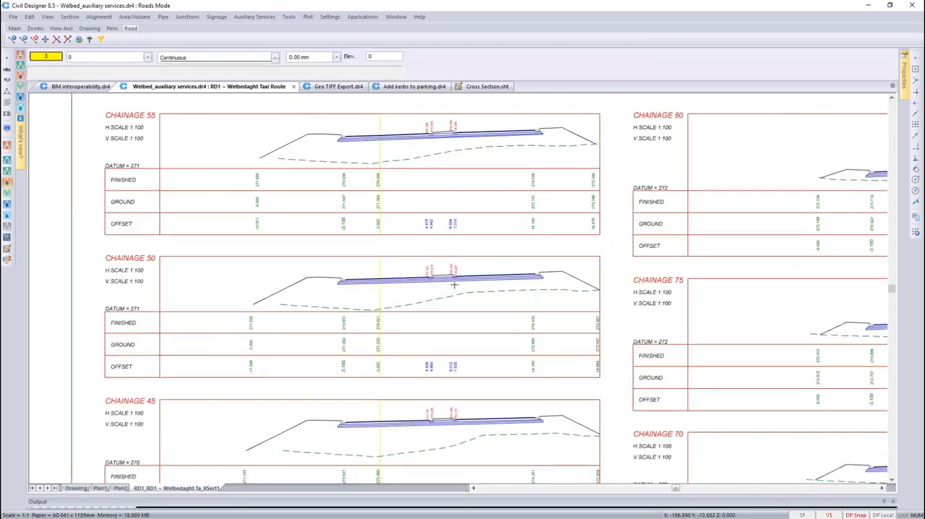
{"action": "scroll", "coordinate": [453, 290], "scroll_direction": "up", "scroll_amount": 1}
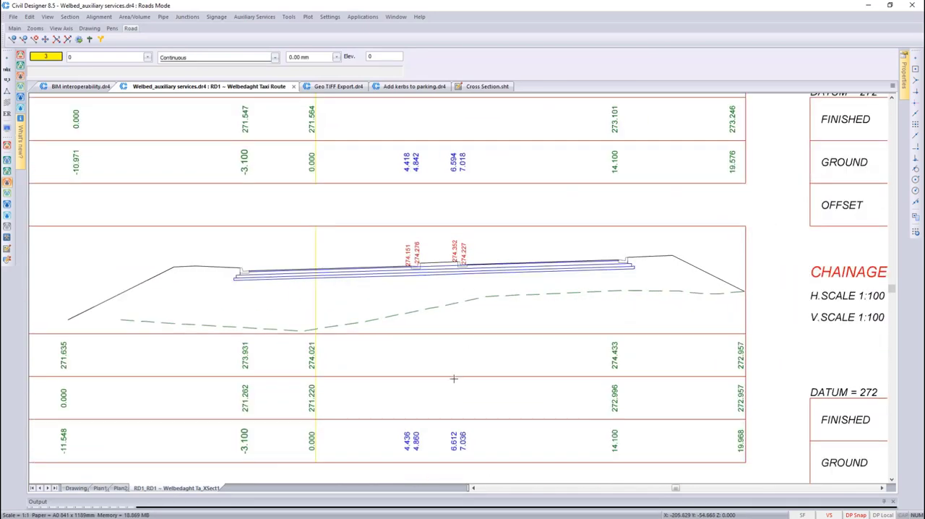
{"action": "scroll", "coordinate": [442, 265], "scroll_direction": "up", "scroll_amount": 1}
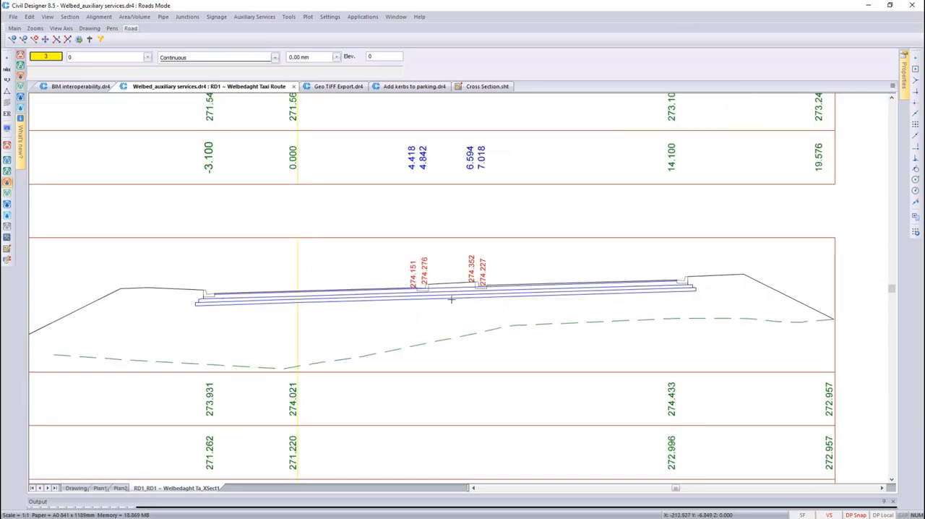
{"action": "scroll", "coordinate": [451, 299], "scroll_direction": "down", "scroll_amount": 4}
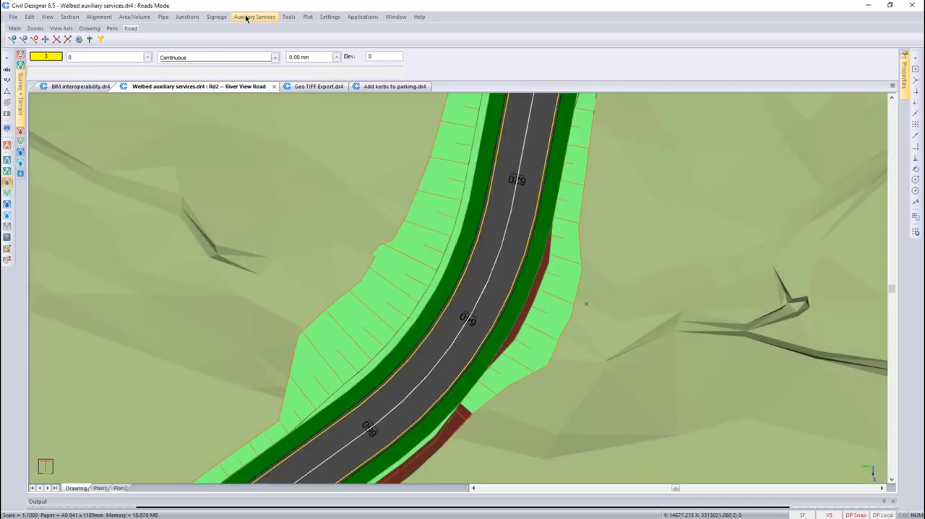
Graphically add a two-node auxiliary service crossing Rd2 ~ River View Road between chainages 620 and 640
{"action": "left_click", "coordinate": [244, 16]}
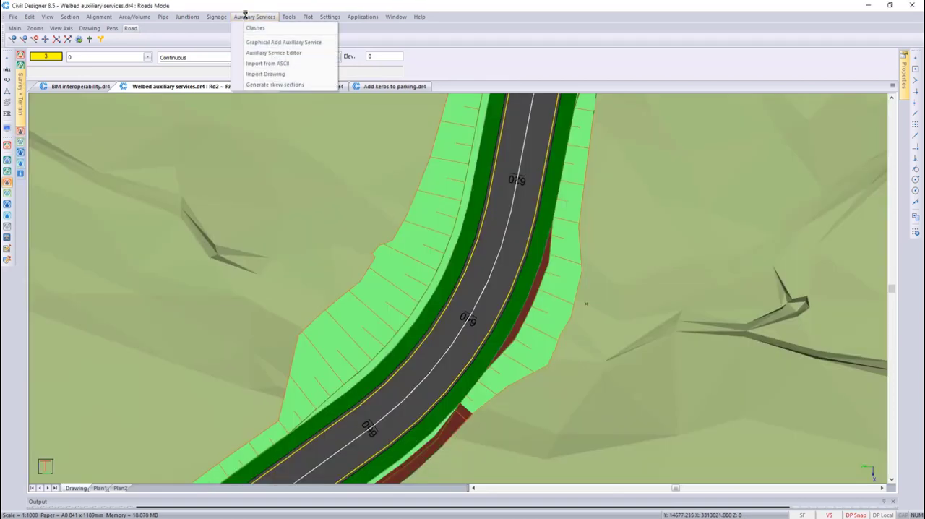
{"action": "left_click", "coordinate": [283, 42]}
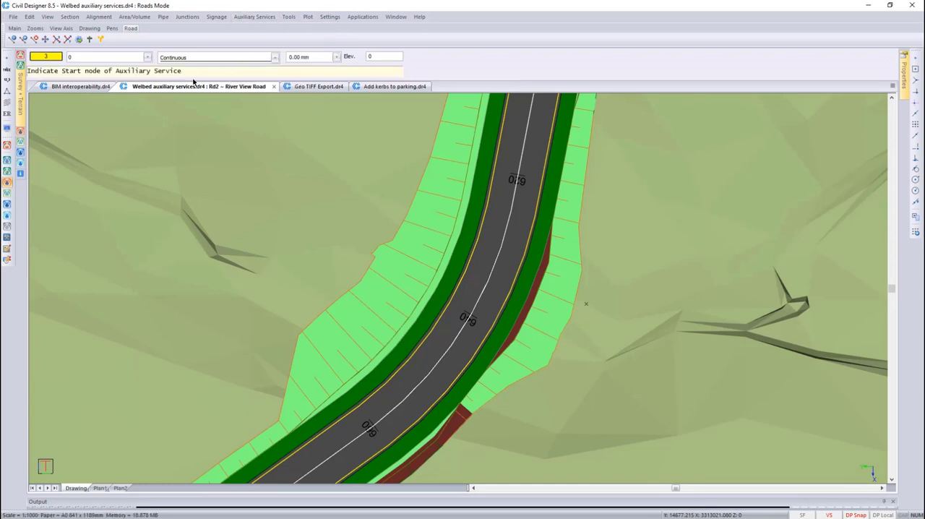
{"action": "left_click", "coordinate": [588, 303]}
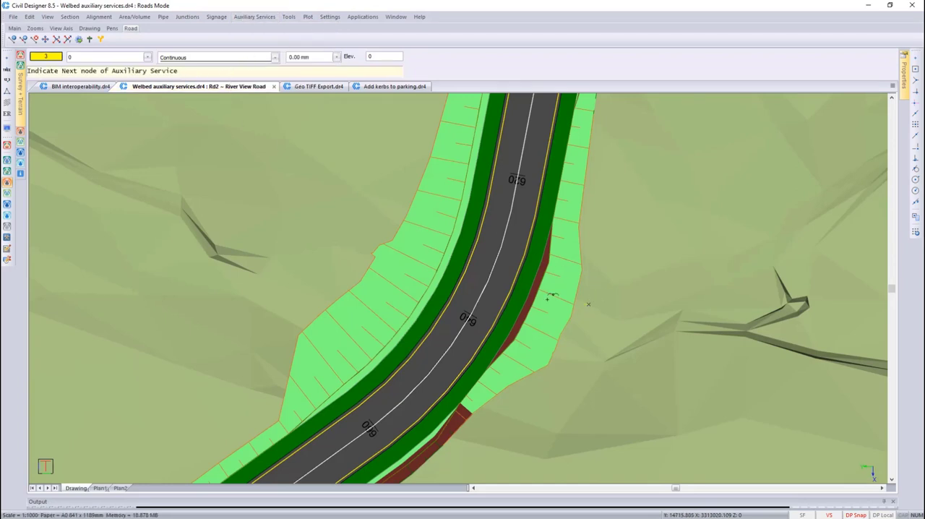
{"action": "left_click", "coordinate": [330, 276]}
{"action": "left_click", "coordinate": [45, 68]}
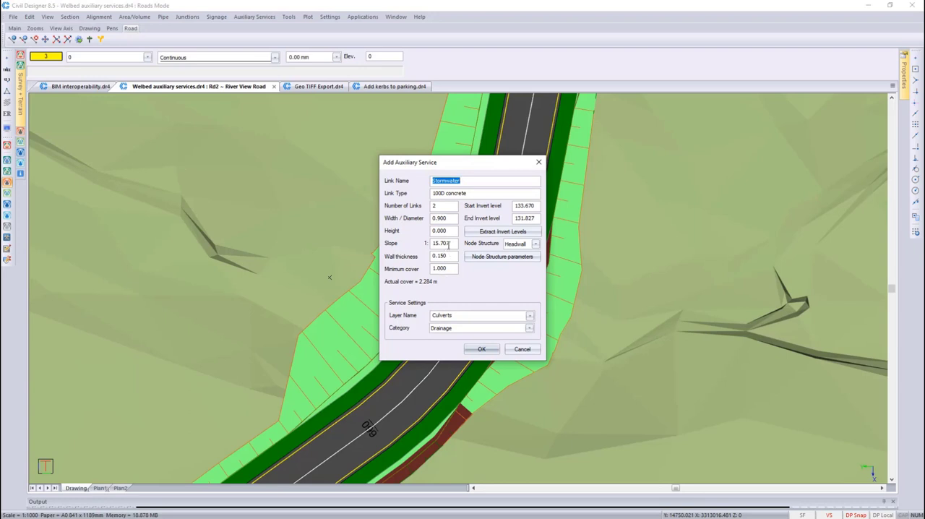
Set the Stormwater service's slope to 1:50, keep its category as Drainage, and accept the service parameters
{"action": "left_click", "coordinate": [450, 243]}
{"action": "left_click_drag", "start_coordinate": [451, 243], "coordinate": [423, 243]}
{"action": "type", "text": "50"}
{"action": "left_click", "coordinate": [531, 220]}
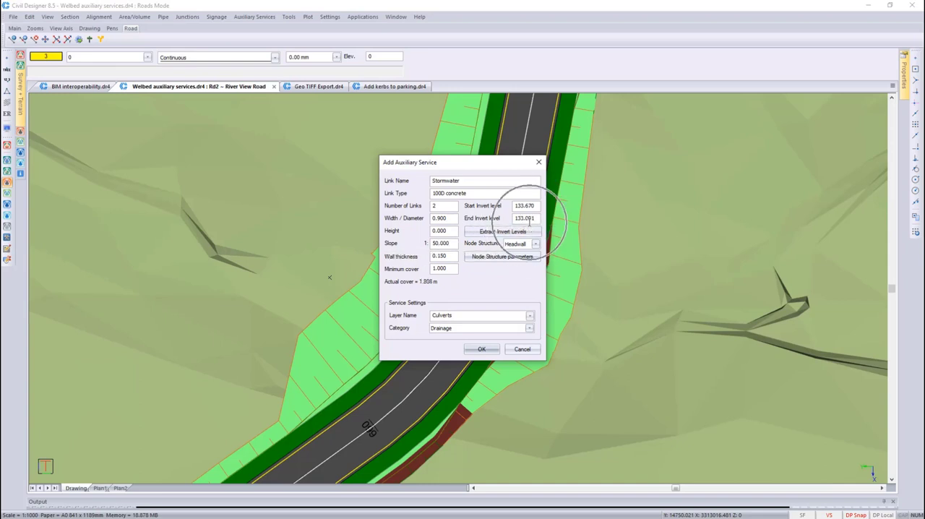
{"action": "left_click", "coordinate": [530, 328]}
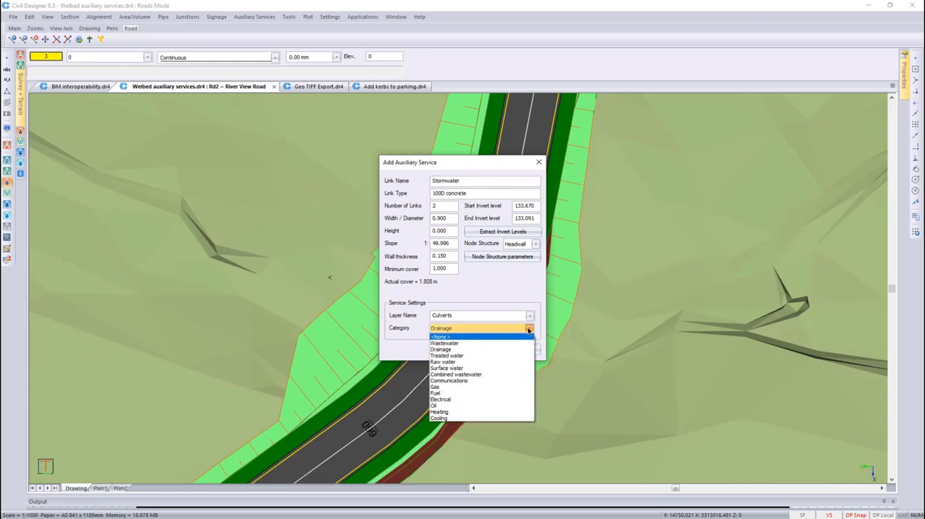
{"action": "left_click", "coordinate": [520, 349]}
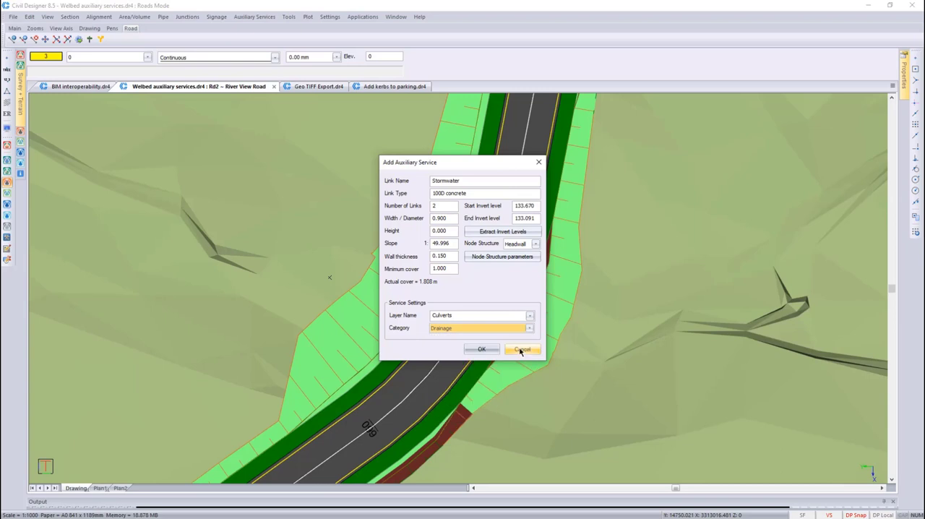
{"action": "left_click", "coordinate": [482, 350]}
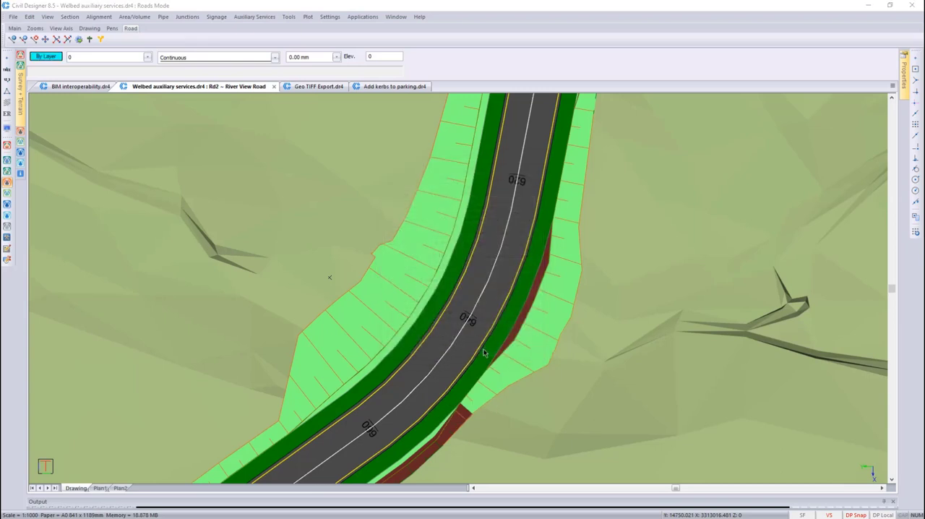
Turn on annotations for the Culverts auxiliary service in the display settings and apply them to the plan
{"action": "left_click", "coordinate": [8, 130]}
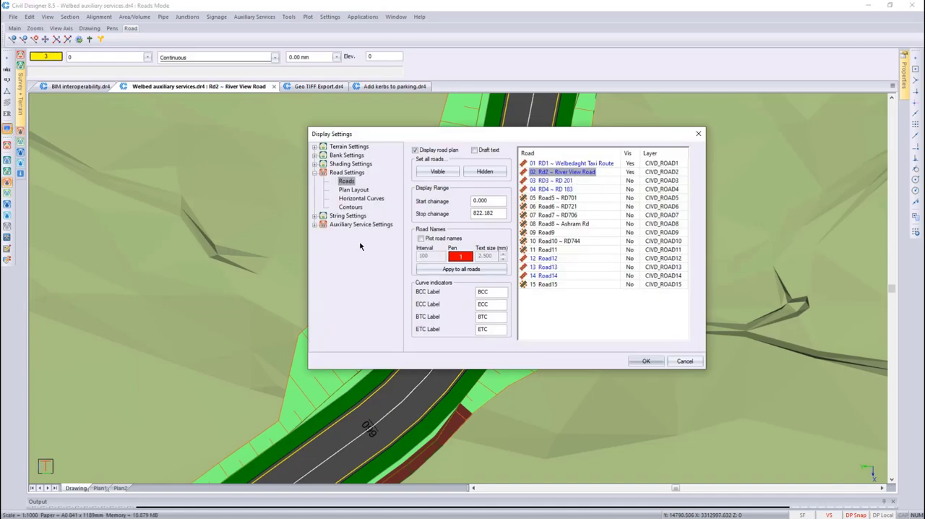
{"action": "left_click", "coordinate": [315, 224]}
{"action": "left_click", "coordinate": [357, 234]}
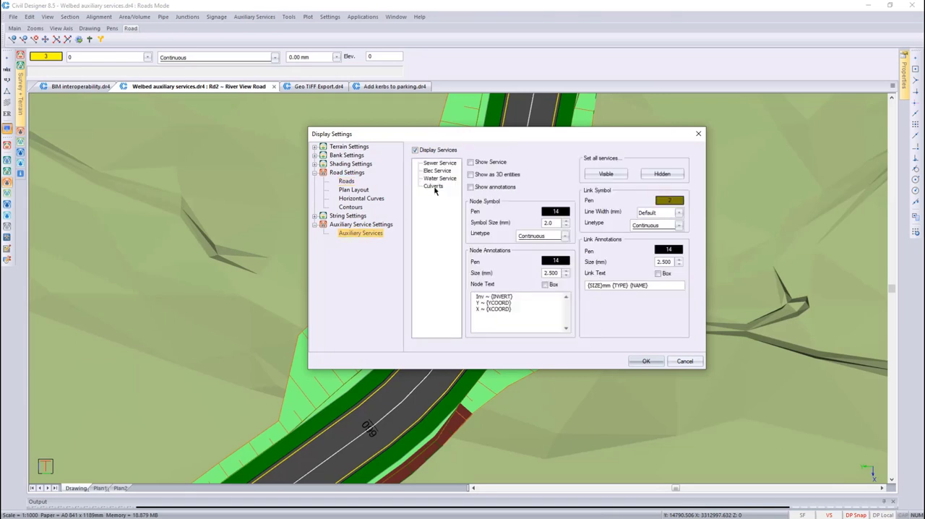
{"action": "left_click", "coordinate": [433, 186]}
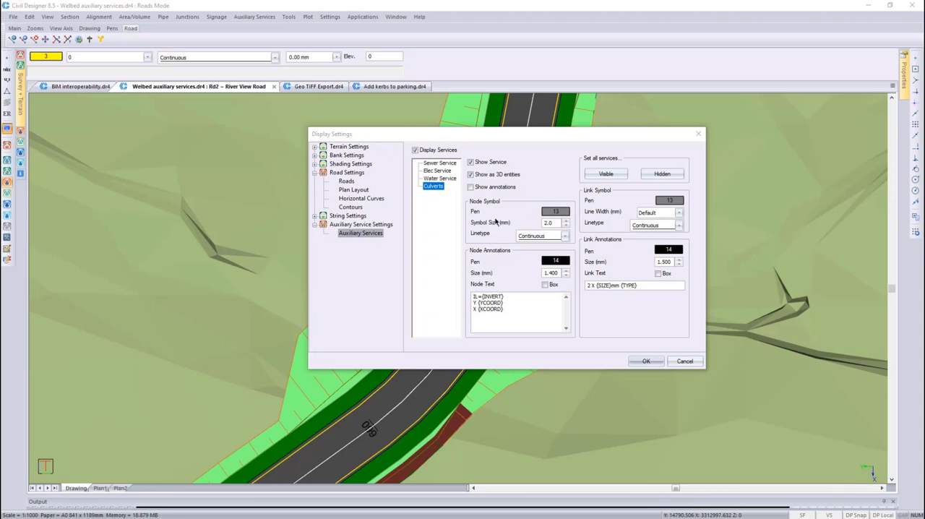
{"action": "left_click", "coordinate": [470, 188]}
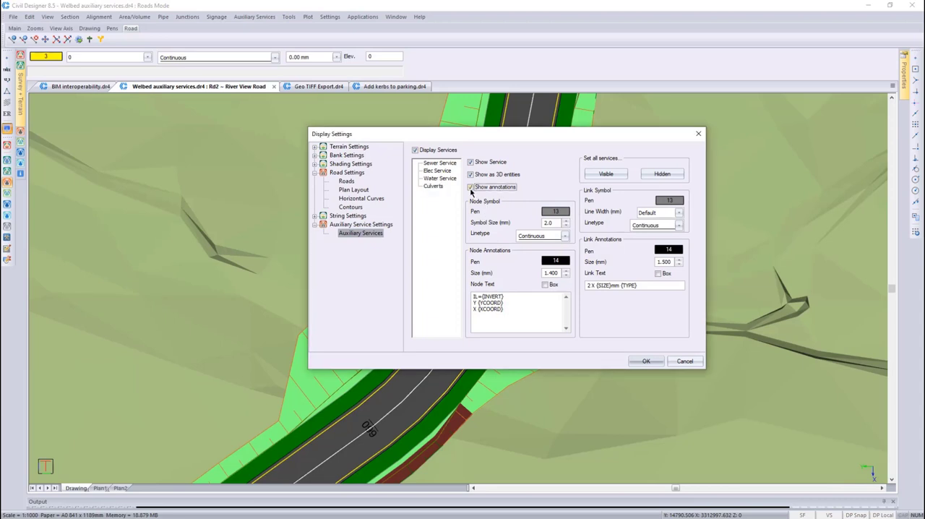
{"action": "left_click", "coordinate": [637, 363]}
{"action": "scroll", "coordinate": [608, 356], "scroll_direction": "up", "scroll_amount": 2}
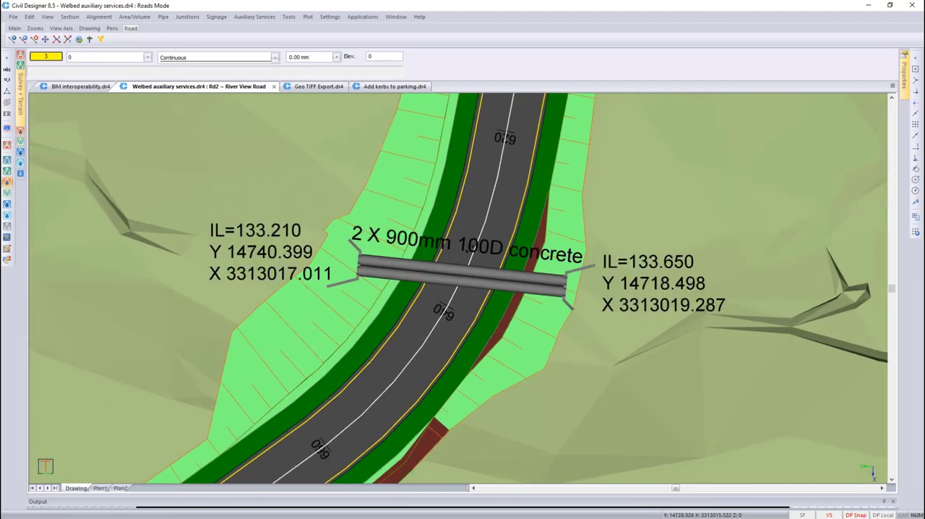
Switch to the Add kerbs to parking drawing and open the Linear Road Furniture Editor
{"action": "left_click", "coordinate": [395, 86]}
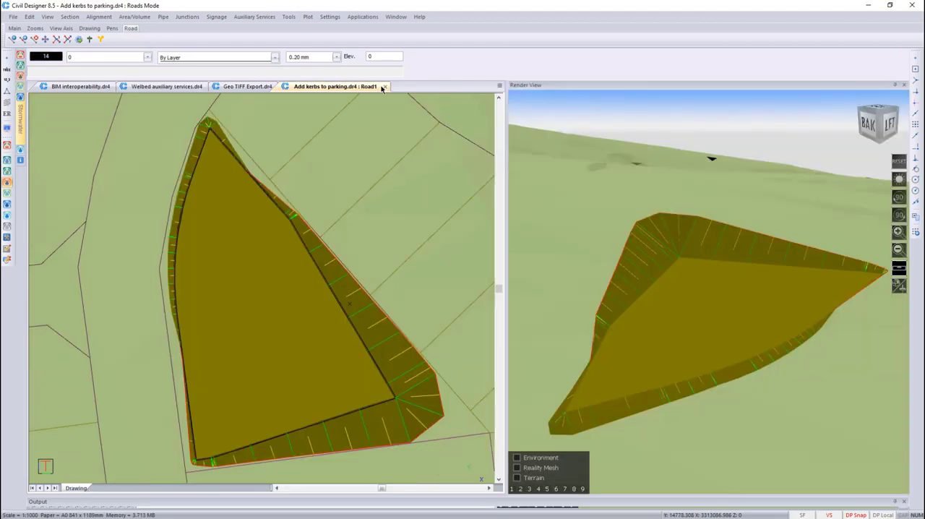
{"action": "left_click", "coordinate": [288, 17]}
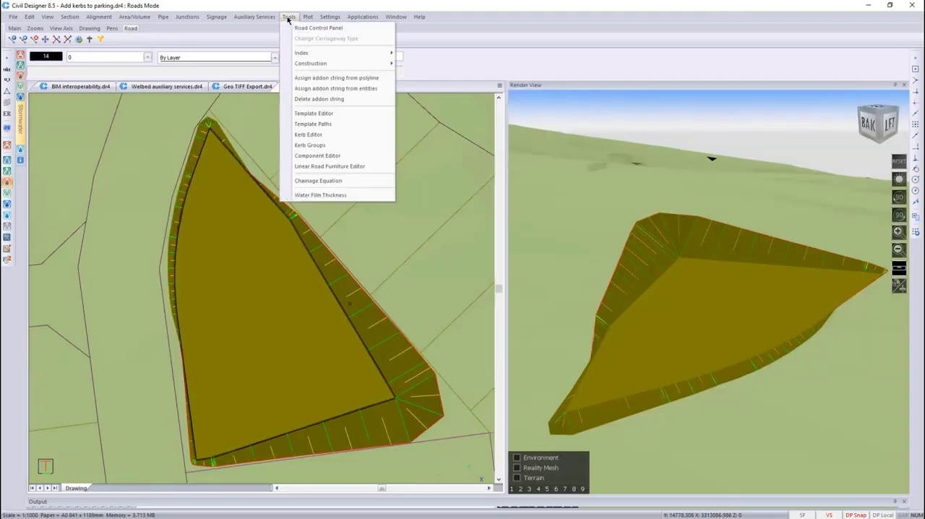
{"action": "left_click", "coordinate": [342, 167]}
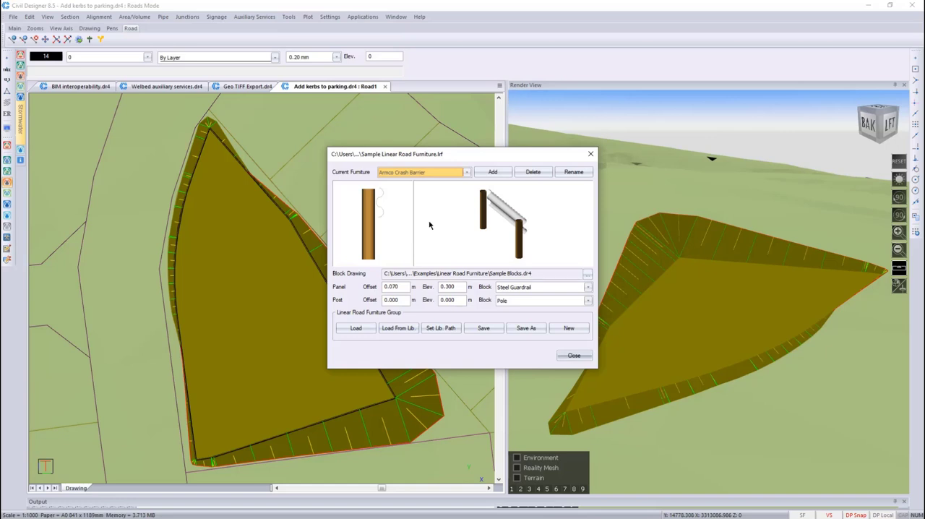
Add a new linear road furniture item named "BK1 + channel"
{"action": "left_click", "coordinate": [492, 173]}
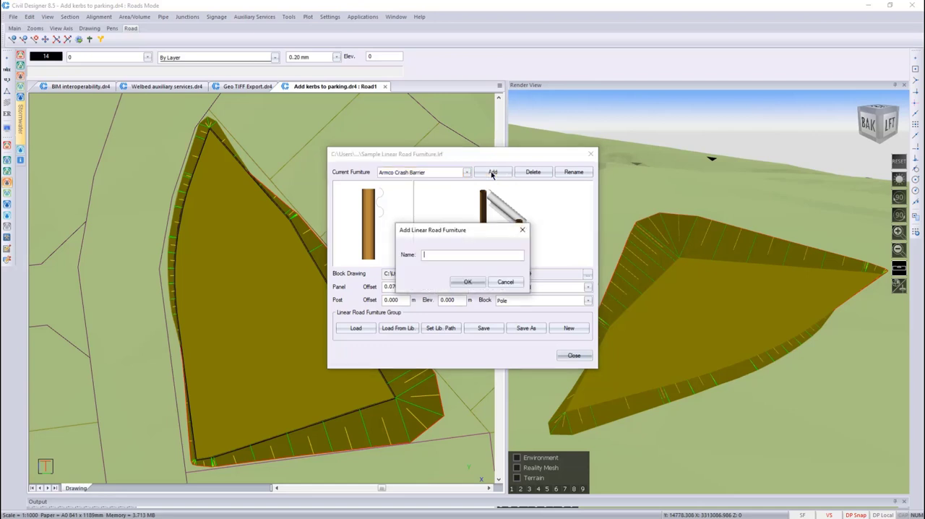
{"action": "type", "text": "BK1 + channel"}
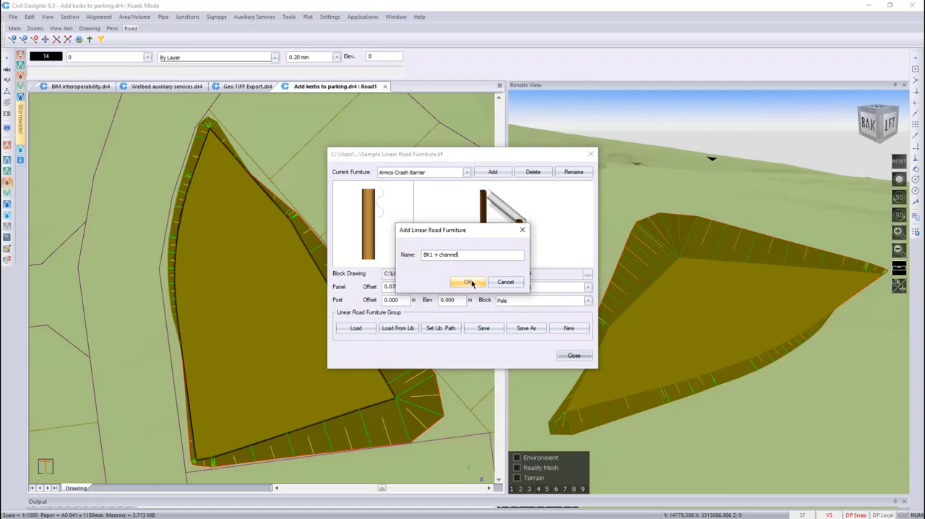
{"action": "left_click", "coordinate": [469, 282]}
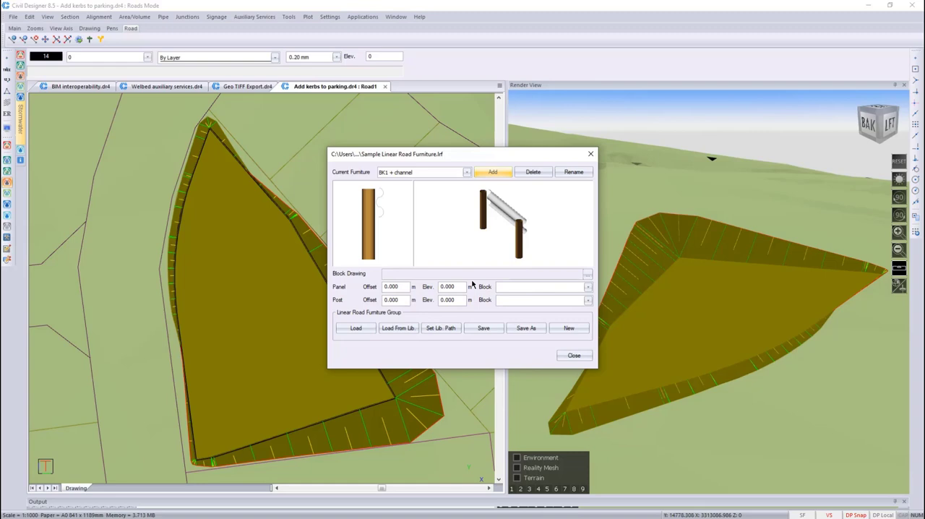
Set the block drawing to Combination kerbs.krb from the Vanstone Kerbs examples folder, using the Kerb File (*.krb) file type
{"action": "left_click", "coordinate": [586, 274]}
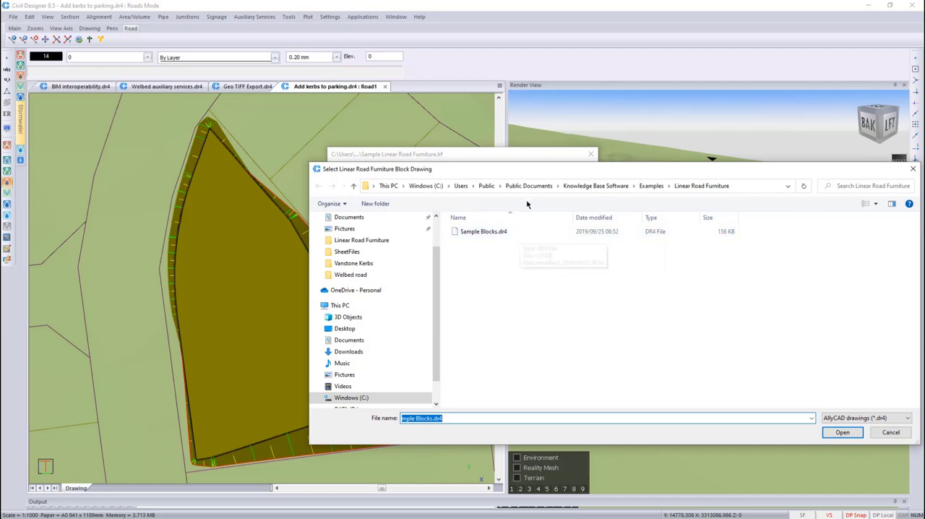
{"action": "left_click", "coordinate": [596, 186]}
{"action": "double_click", "coordinate": [476, 292]}
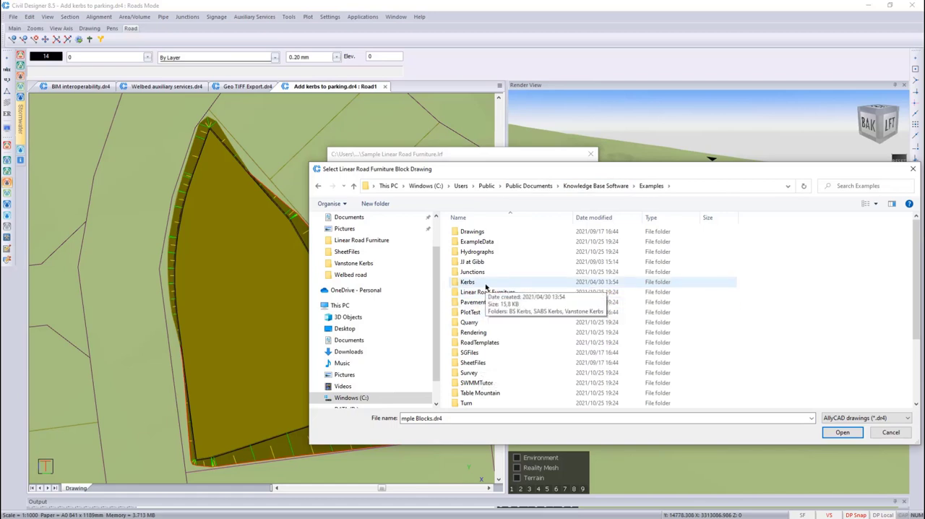
{"action": "double_click", "coordinate": [486, 284]}
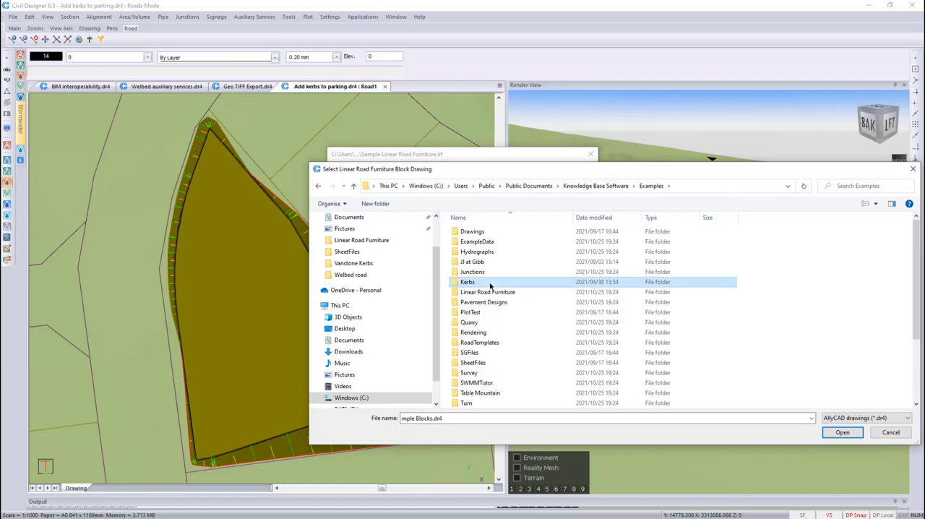
{"action": "left_click", "coordinate": [491, 255]}
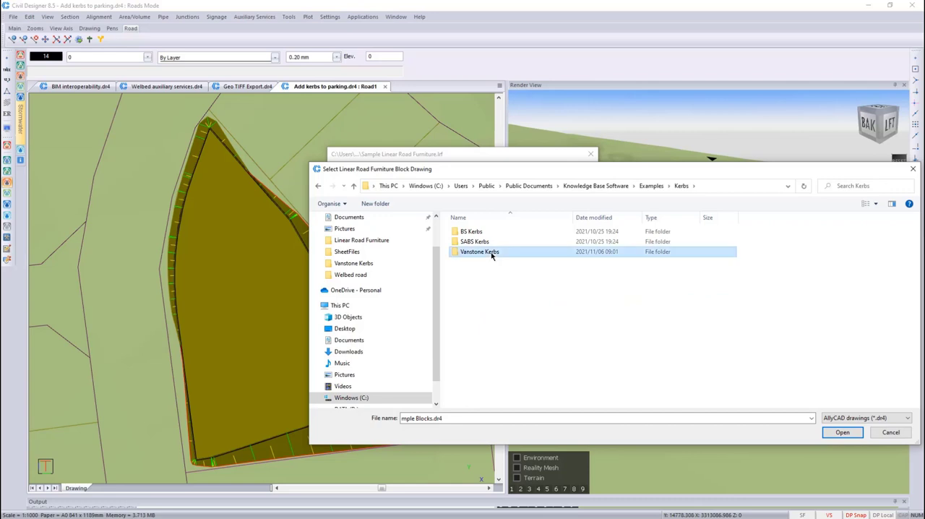
{"action": "double_click", "coordinate": [491, 255]}
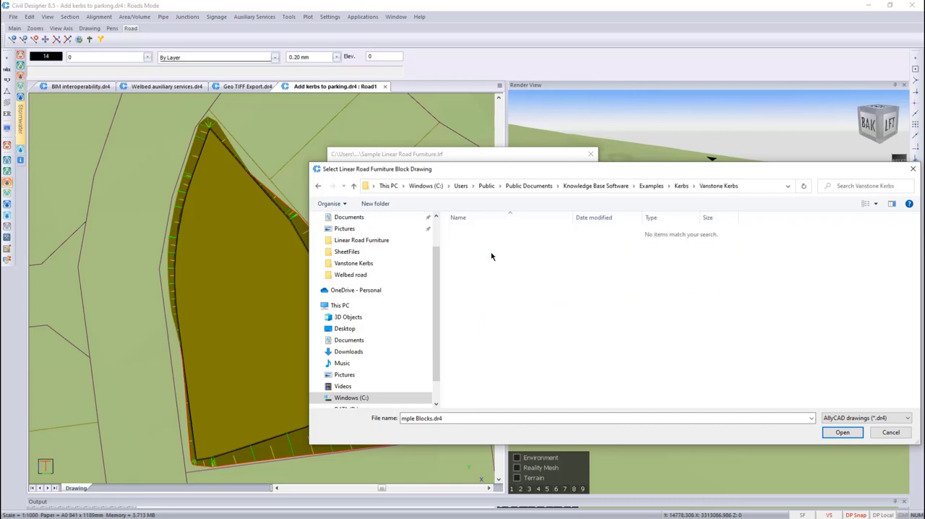
{"action": "left_click", "coordinate": [847, 418]}
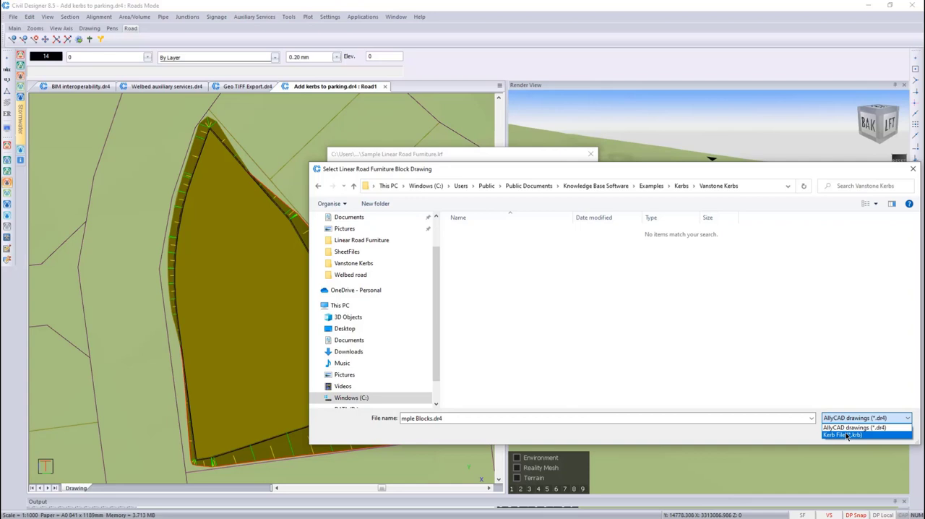
{"action": "left_click", "coordinate": [842, 435]}
{"action": "double_click", "coordinate": [494, 252]}
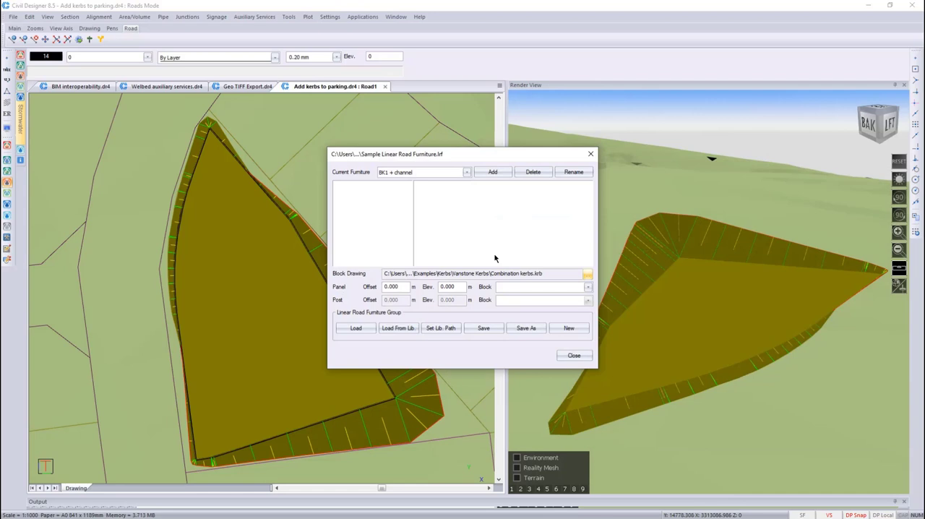
Assign the BK1+C1 In block to the panel of the BK1 + channel furniture
{"action": "key", "text": "ctrl"}
{"action": "left_click", "coordinate": [588, 286]}
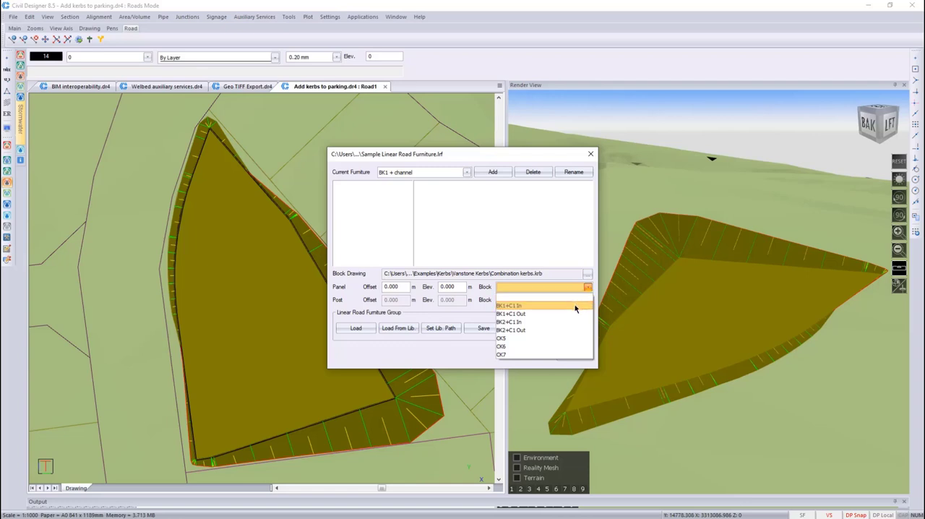
{"action": "left_click", "coordinate": [575, 306]}
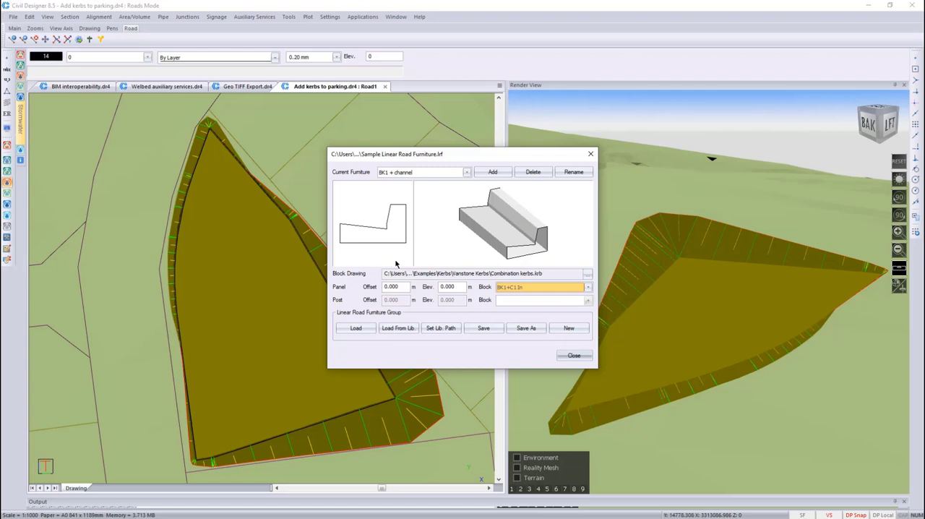
Set the panel offset to -0.45 m and its elevation to 0.2 m, then save the furniture group and close the editor
{"action": "double_click", "coordinate": [402, 286]}
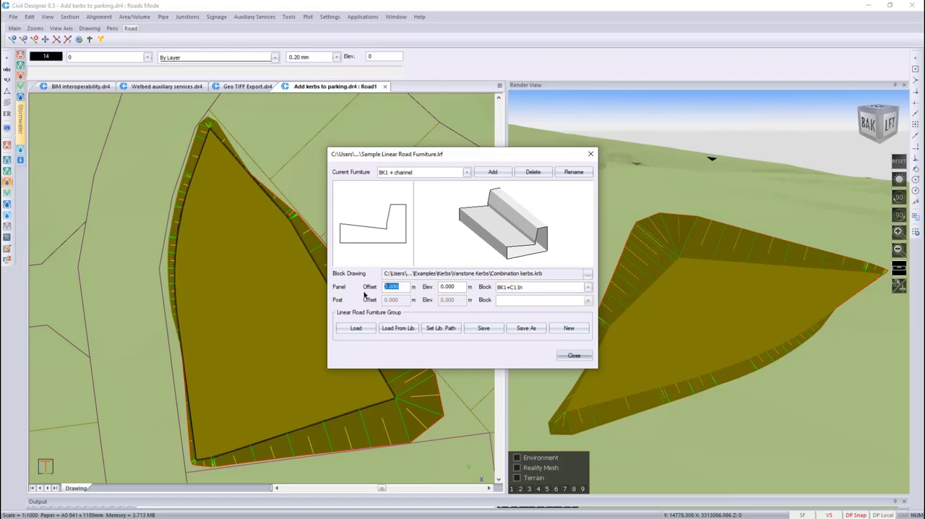
{"action": "type", "text": "-0.45"}
{"action": "key", "text": "Tab"}
{"action": "type", "text": "0.2"}
{"action": "left_click", "coordinate": [486, 330]}
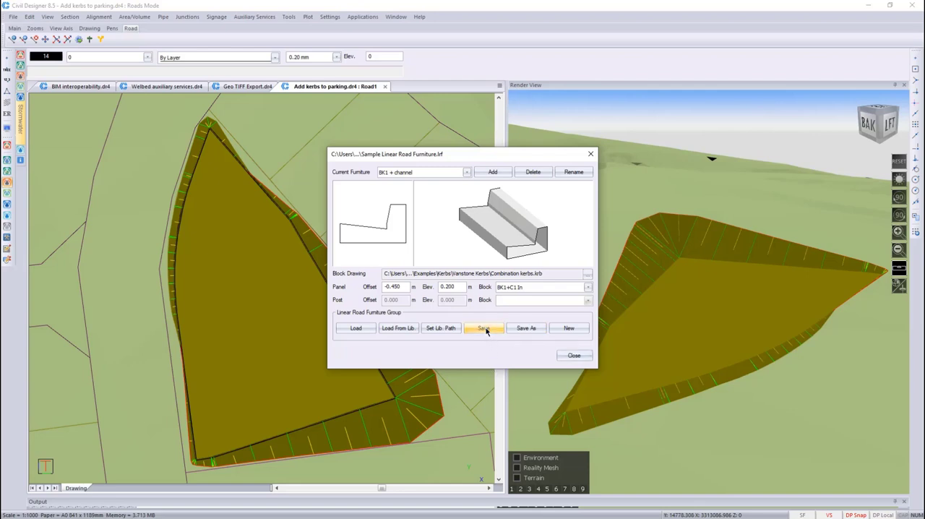
{"action": "left_click", "coordinate": [573, 356]}
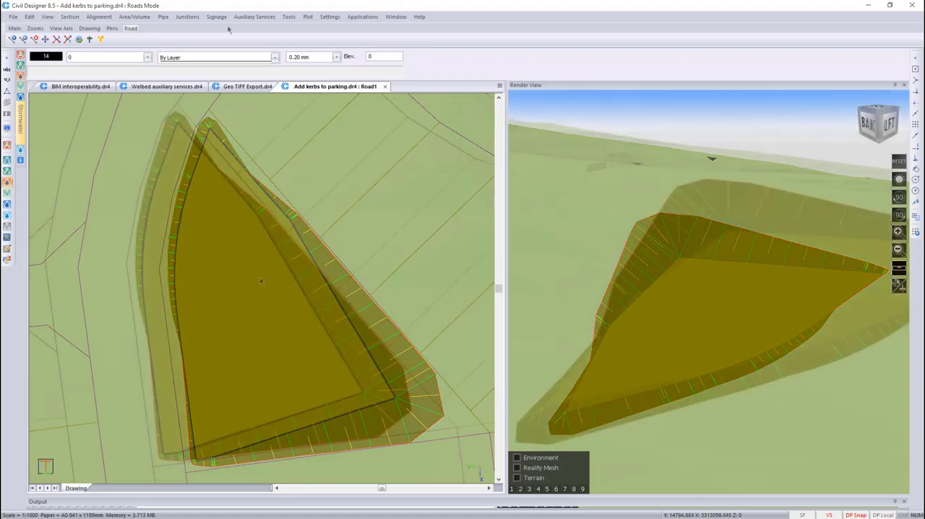
Start adding linear road furniture with BK1 + channel in Start + End Pt mode and accept the settings
{"action": "middle_click_drag", "start_coordinate": [304, 307], "coordinate": [294, 279]}
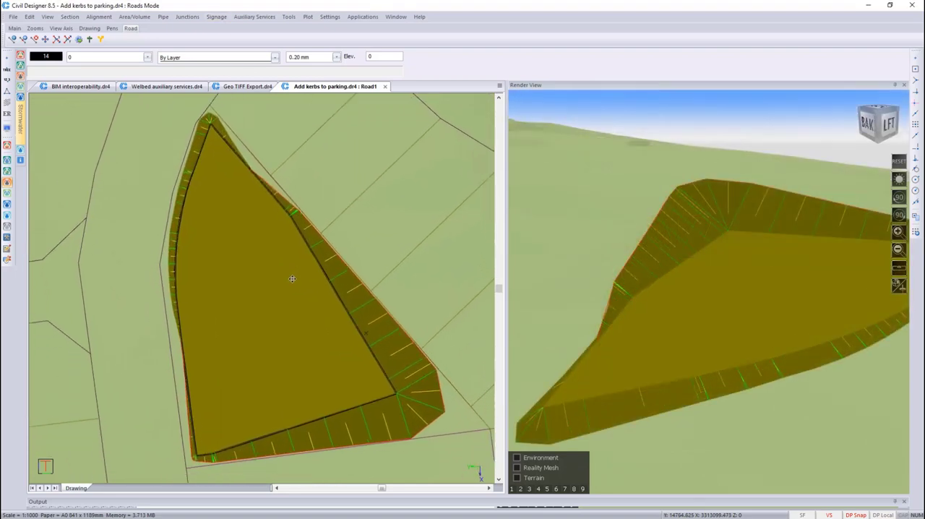
{"action": "left_click", "coordinate": [221, 20]}
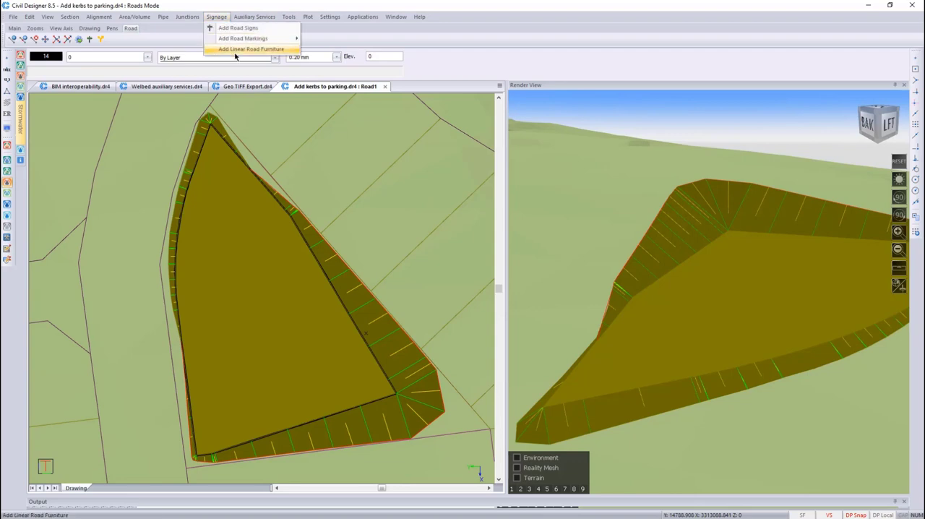
{"action": "left_click", "coordinate": [235, 51]}
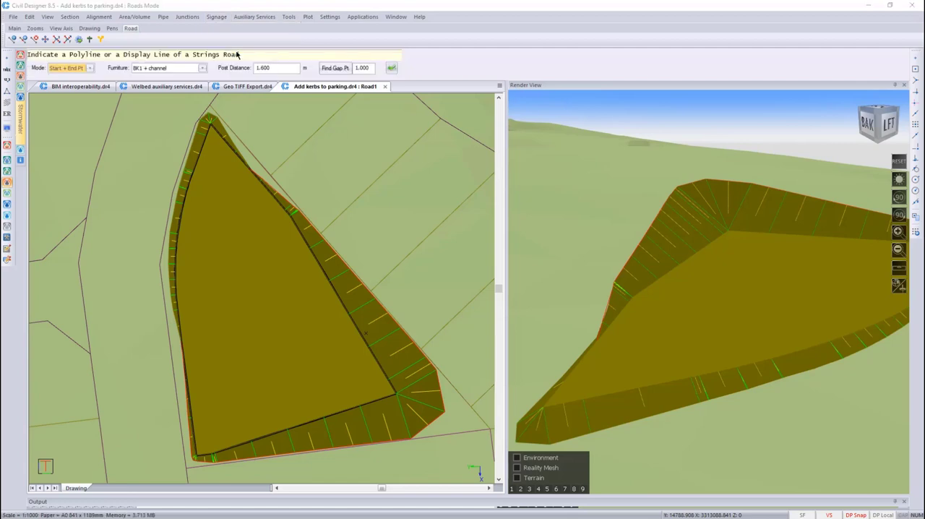
{"action": "left_click", "coordinate": [201, 68]}
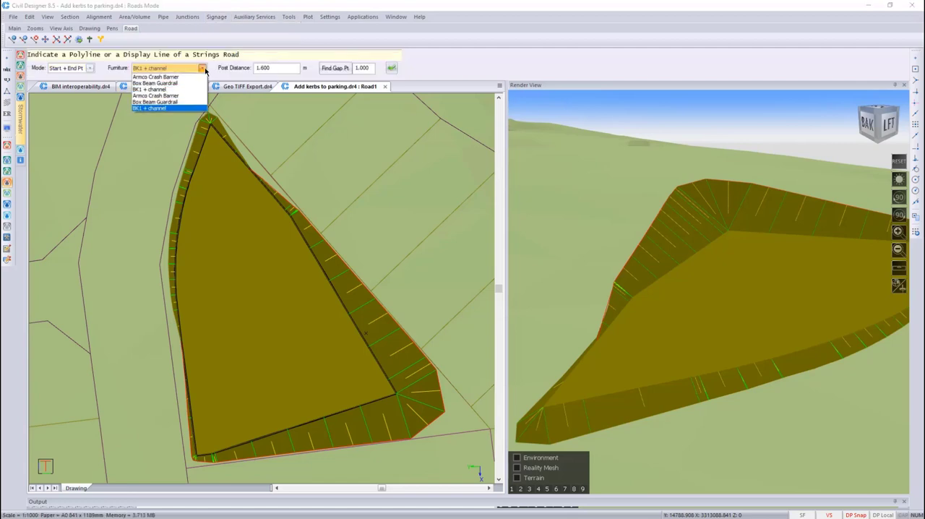
{"action": "left_click", "coordinate": [187, 90]}
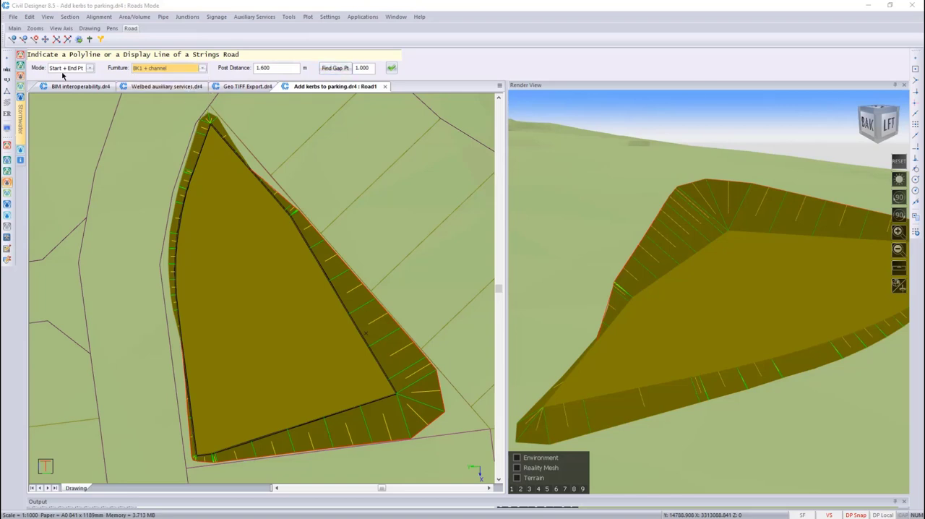
{"action": "left_click", "coordinate": [86, 68]}
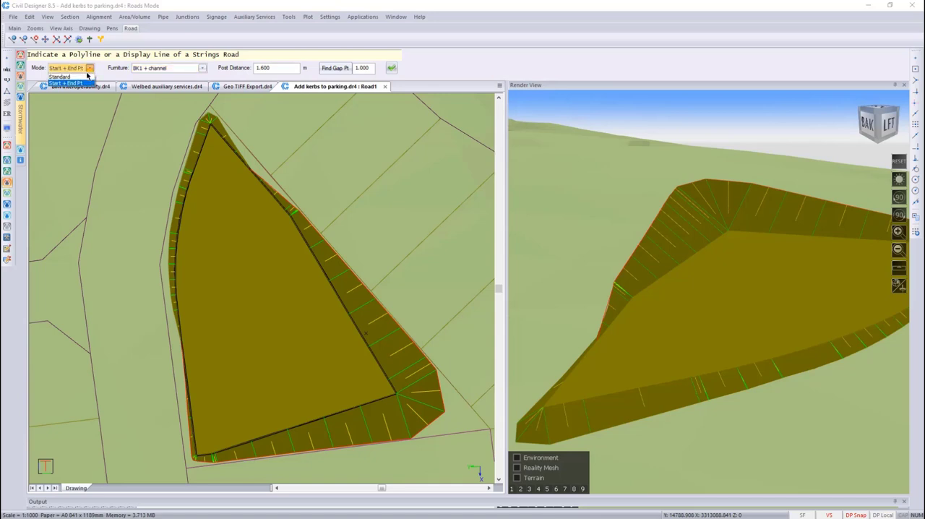
{"action": "left_click", "coordinate": [85, 83]}
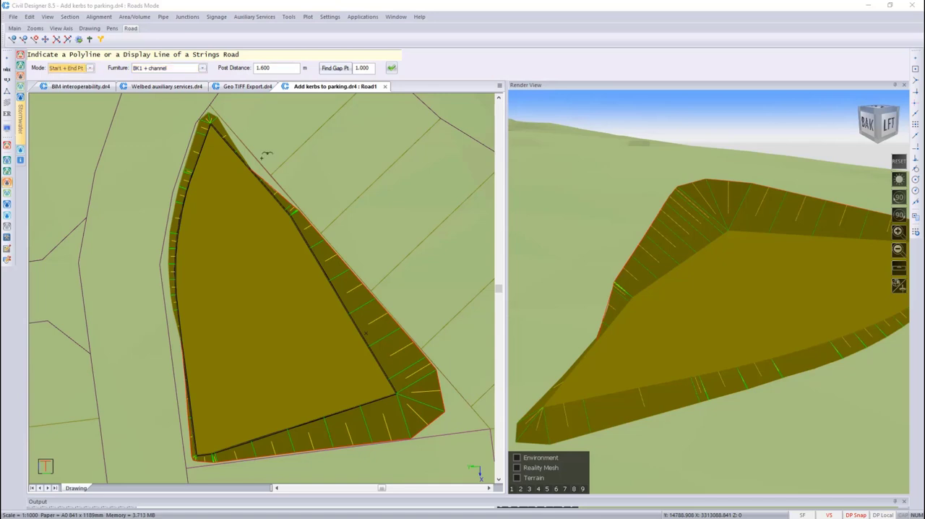
{"action": "left_click", "coordinate": [390, 68]}
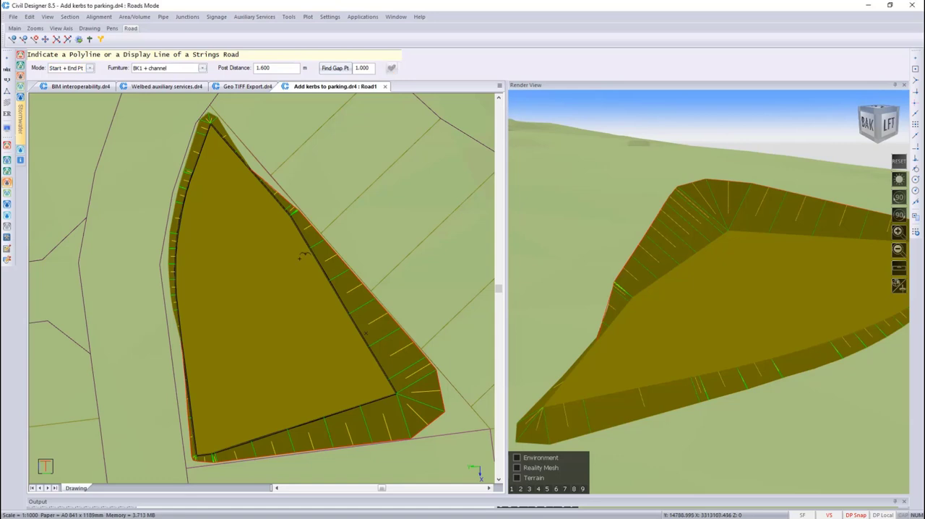
Place the BK1 + channel kerb along the parking area's eastern edge line, from the northern apex to near the southeast corner
{"action": "scroll", "coordinate": [286, 224], "scroll_direction": "up", "scroll_amount": 3}
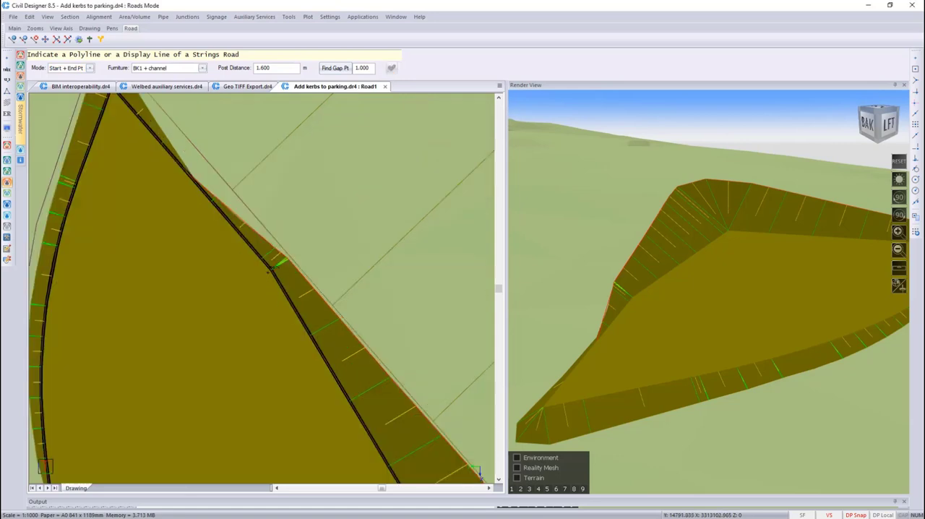
{"action": "left_click", "coordinate": [273, 264]}
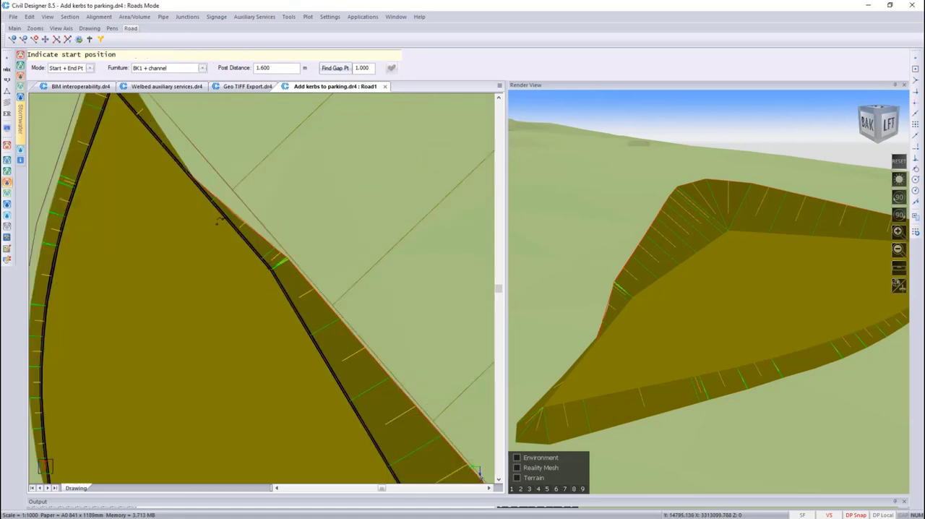
{"action": "scroll", "coordinate": [149, 102], "scroll_direction": "down", "scroll_amount": 1}
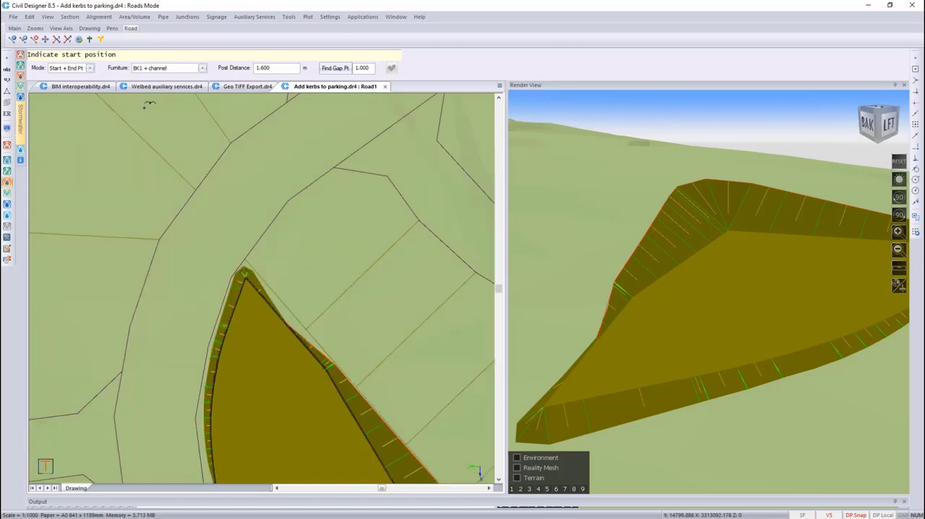
{"action": "left_click", "coordinate": [254, 275]}
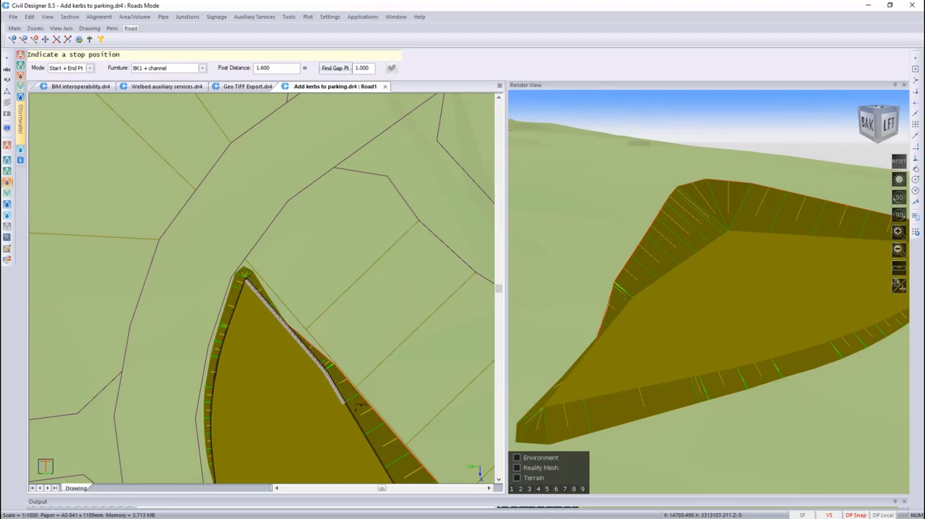
{"action": "middle_click_drag", "start_coordinate": [379, 433], "coordinate": [313, 292]}
{"action": "middle_click_drag", "start_coordinate": [372, 404], "coordinate": [319, 307]}
{"action": "scroll", "coordinate": [372, 398], "scroll_direction": "up", "scroll_amount": 1}
{"action": "left_click", "coordinate": [268, 294]}
{"action": "scroll", "coordinate": [268, 294], "scroll_direction": "down", "scroll_amount": 4}
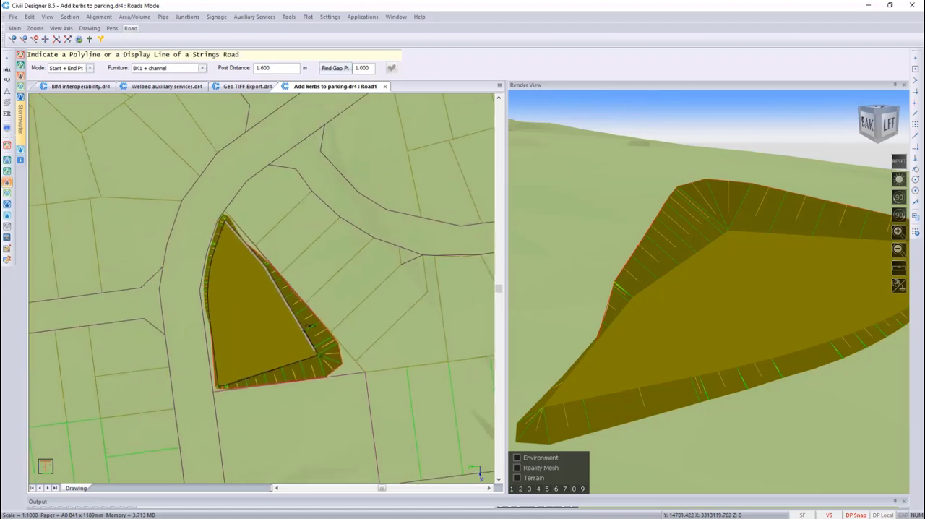
{"action": "scroll", "coordinate": [309, 326], "scroll_direction": "up", "scroll_amount": 3}
{"action": "key", "text": "Escape"}
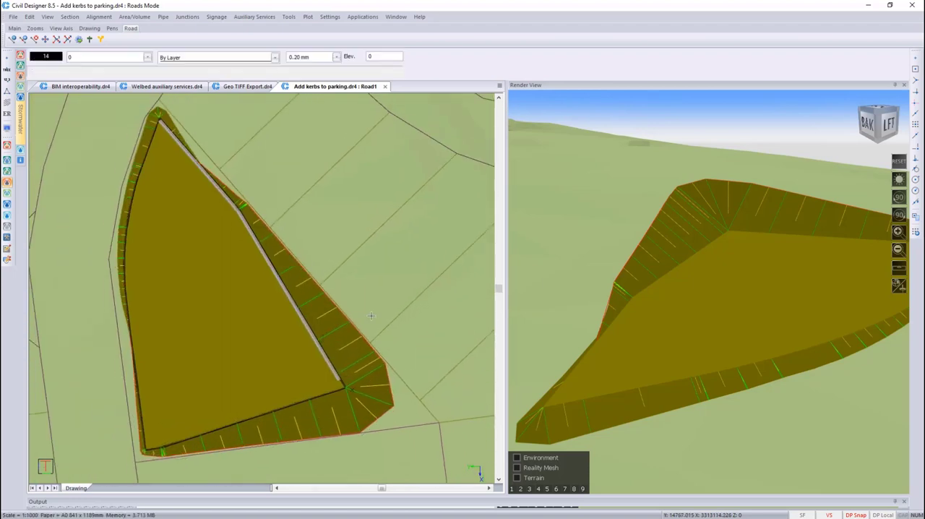
Examine the placed kerb and channel along the parking edge in the 3D render view from several angles
{"action": "left_click", "coordinate": [710, 283]}
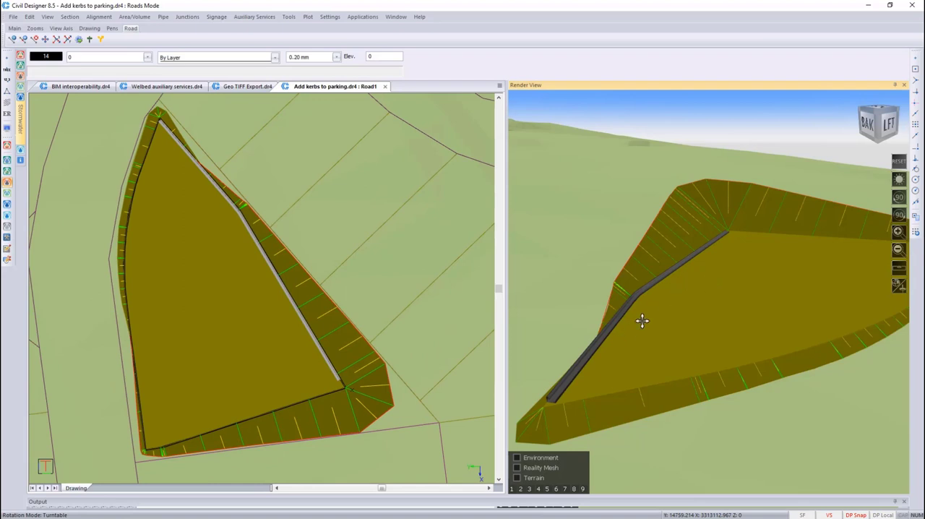
{"action": "scroll", "coordinate": [648, 305], "scroll_direction": "up", "scroll_amount": 3}
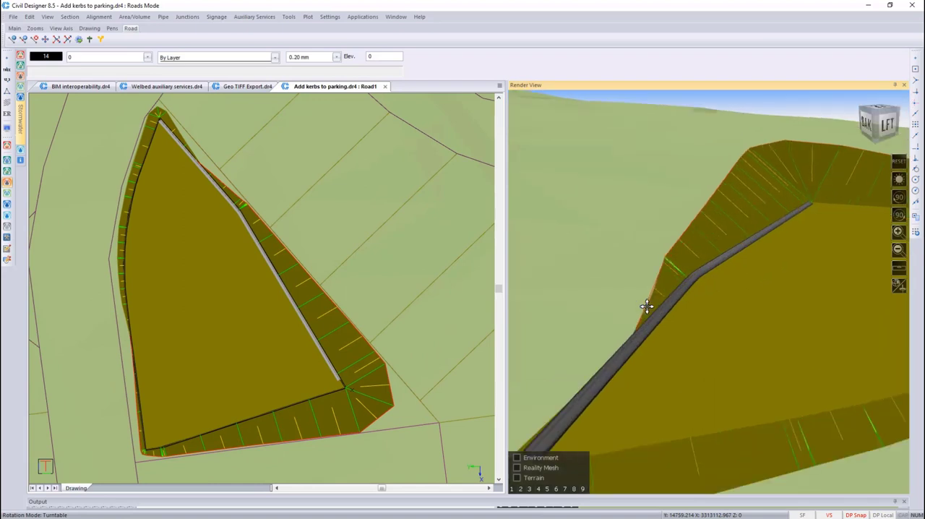
{"action": "scroll", "coordinate": [714, 302], "scroll_direction": "down", "scroll_amount": 2}
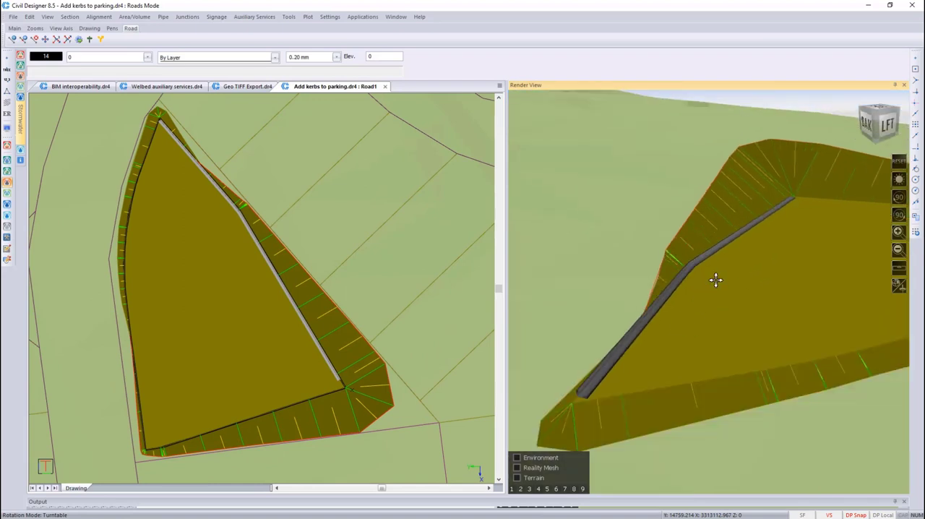
{"action": "mouse_move", "coordinate": [710, 385]}
{"action": "left_mouse_down"}
{"action": "mouse_move", "coordinate": [745, 378]}
{"action": "mouse_move", "coordinate": [784, 333]}
{"action": "mouse_move", "coordinate": [697, 340]}
{"action": "left_mouse_up"}
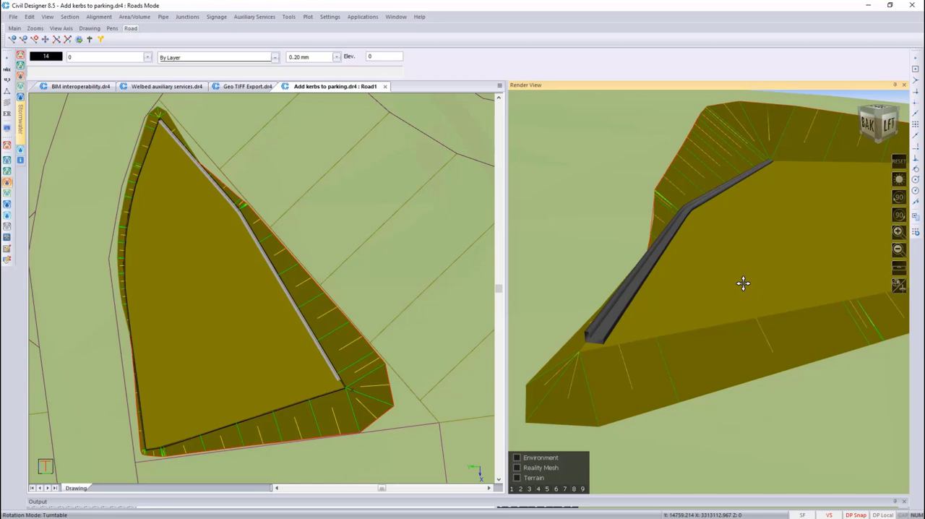
{"action": "mouse_move", "coordinate": [642, 336]}
{"action": "left_mouse_down"}
{"action": "mouse_move", "coordinate": [713, 239]}
{"action": "mouse_move", "coordinate": [799, 248]}
{"action": "mouse_move", "coordinate": [756, 256]}
{"action": "left_mouse_up"}
{"action": "scroll", "coordinate": [662, 322], "scroll_direction": "up", "scroll_amount": 8}
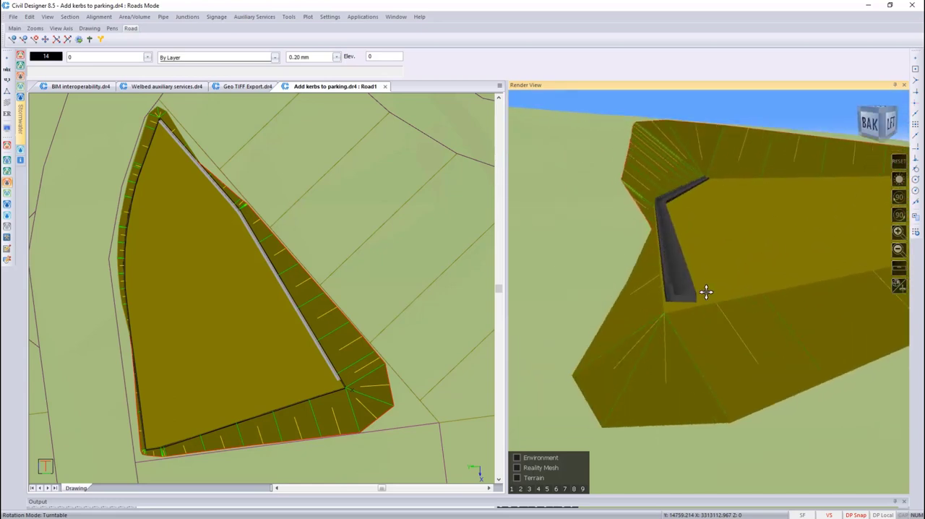
{"action": "middle_click_drag", "start_coordinate": [714, 269], "coordinate": [745, 291]}
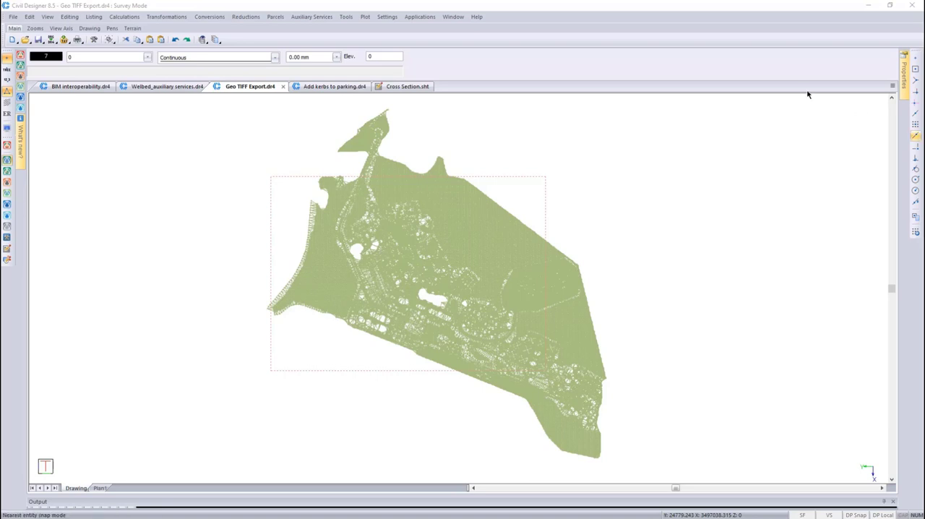
Export the NGL surface as a GeoTIFF DEM named DEM export with the fine 1 m grid spacing
{"action": "left_click", "coordinate": [13, 17]}
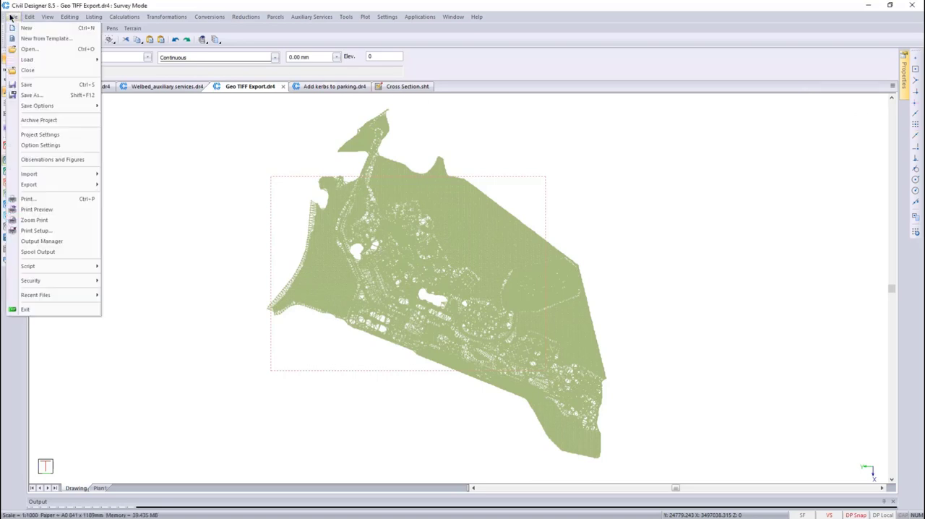
{"action": "mouse_move", "coordinate": [93, 187]}
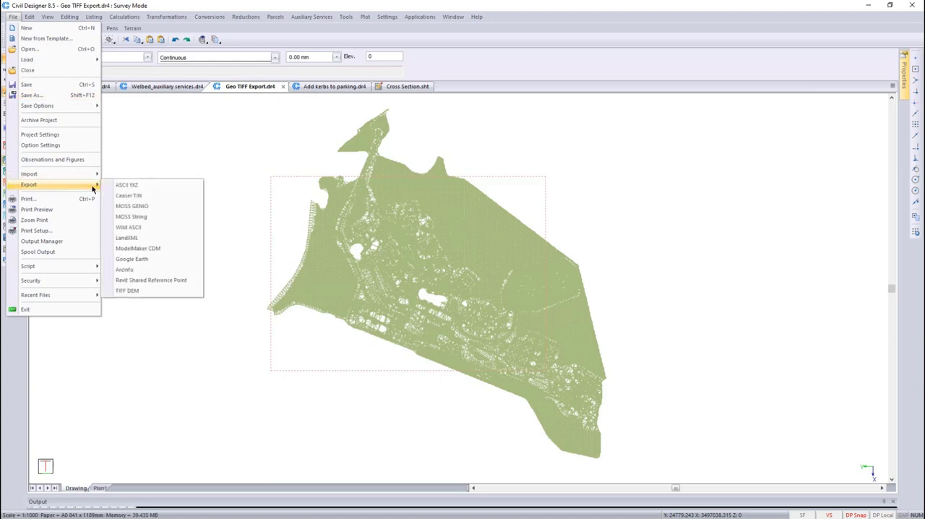
{"action": "left_click", "coordinate": [149, 289]}
{"action": "type", "text": "DEM "}
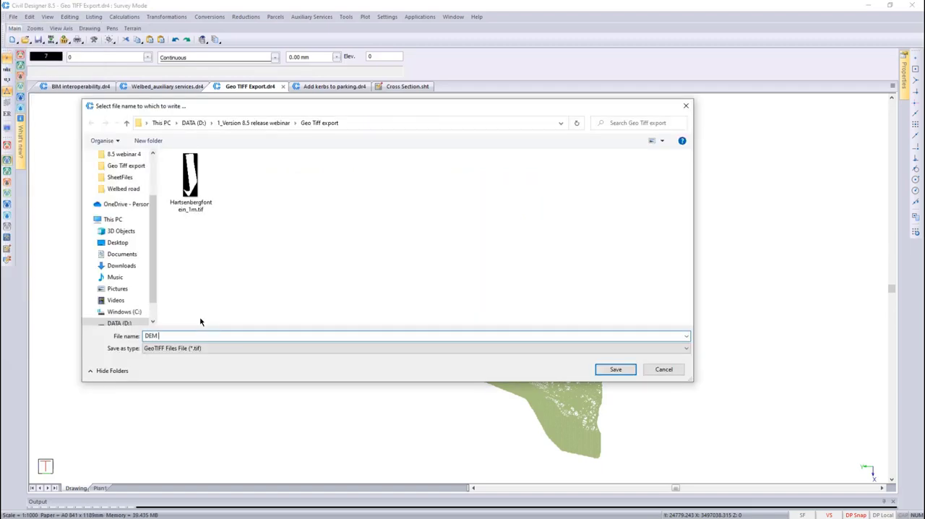
{"action": "type", "text": "export"}
{"action": "left_click", "coordinate": [612, 369]}
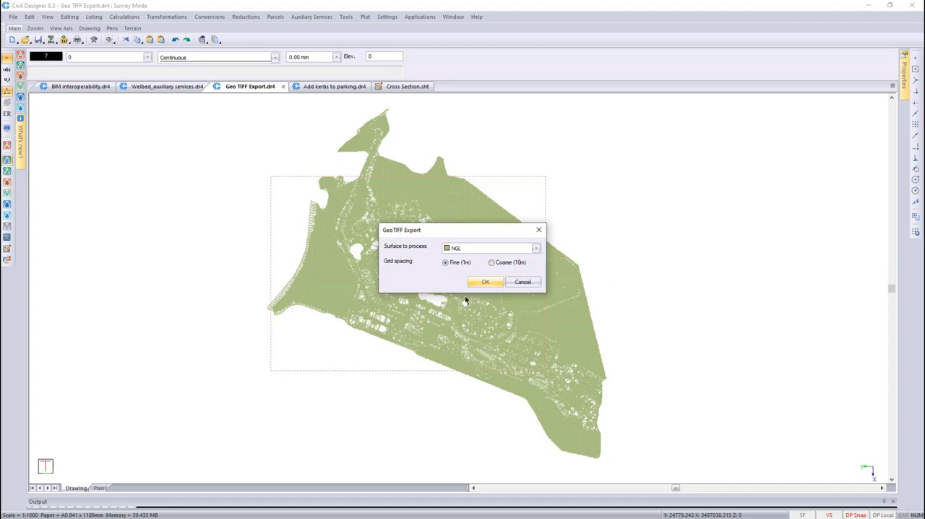
{"action": "left_click", "coordinate": [486, 283]}
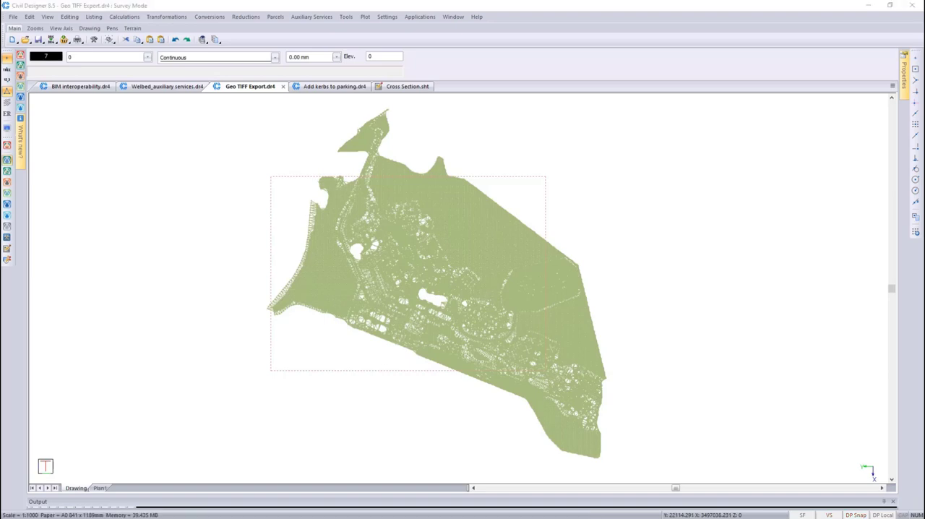
Switch to File Explorer, open DEM export.tif to view the exported raster, and close the image viewer
{"action": "key", "text": "alt+Tab"}
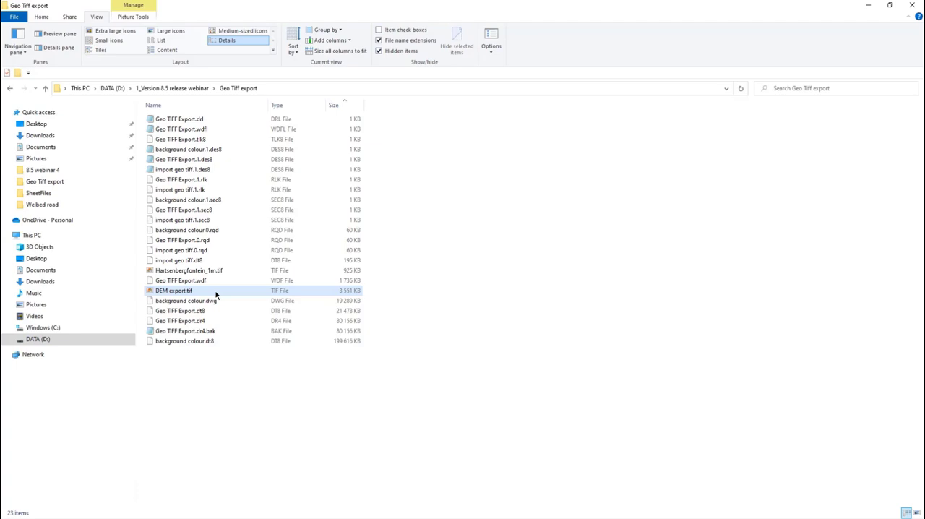
{"action": "double_click", "coordinate": [215, 294]}
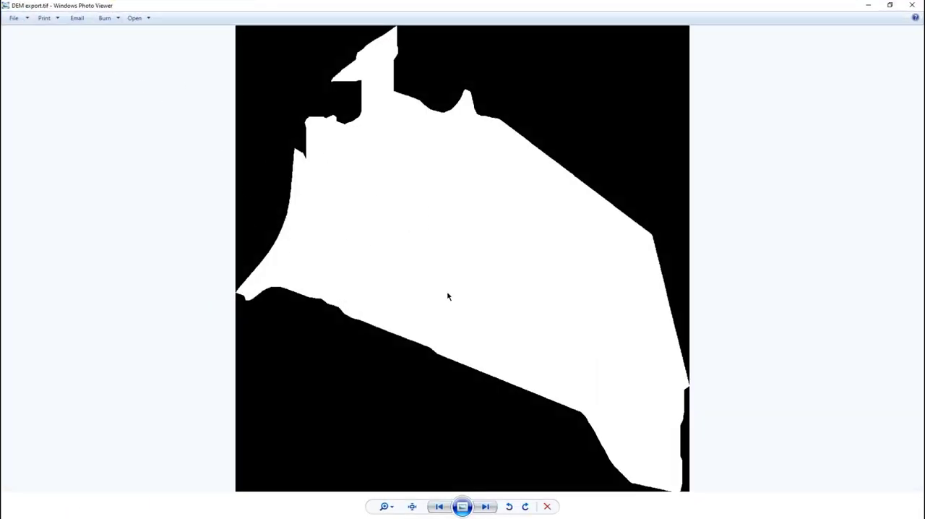
{"action": "left_click", "coordinate": [911, 5]}
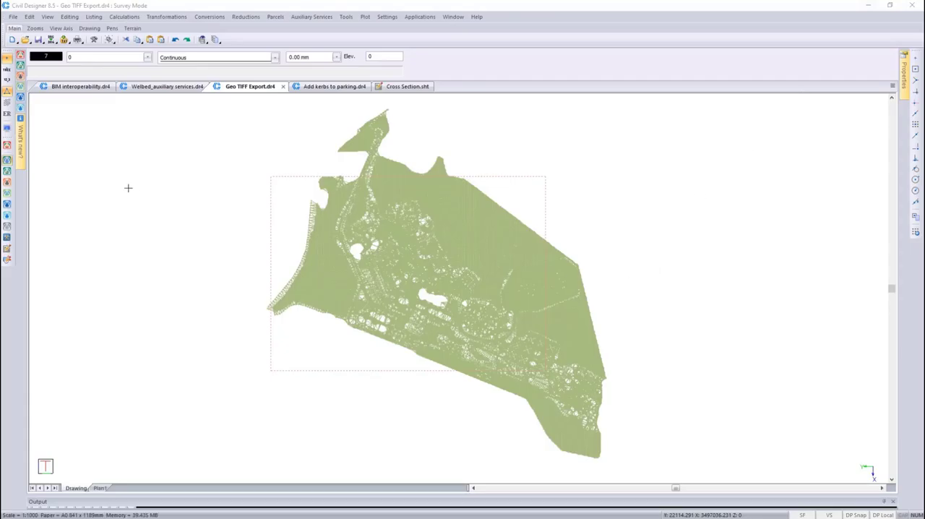
Import DEM export.tif as a TIFF DEM into Surface 5 and hide the NGL surface
{"action": "left_click", "coordinate": [13, 18]}
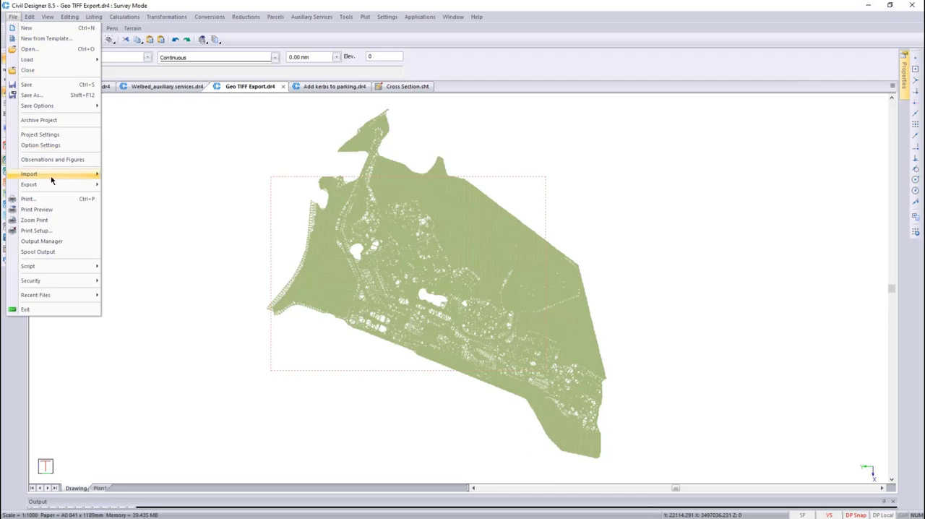
{"action": "mouse_move", "coordinate": [52, 180]}
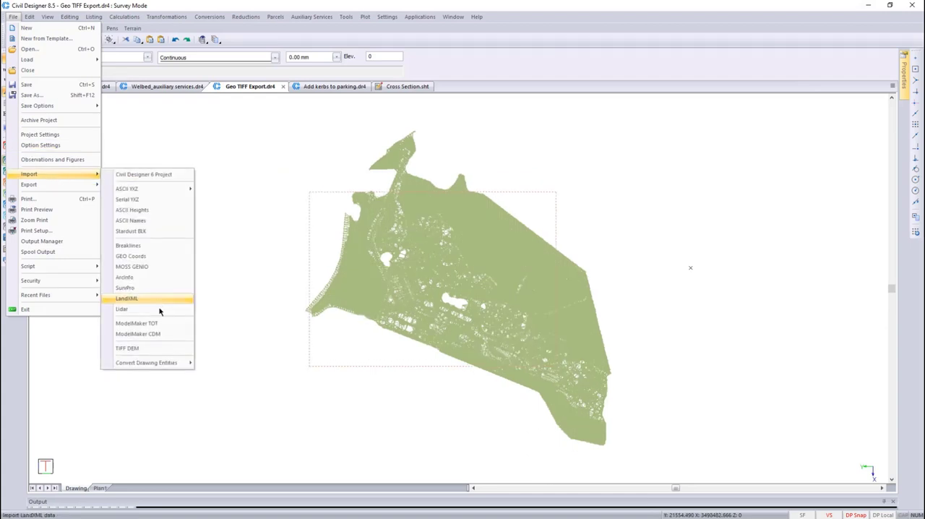
{"action": "left_click", "coordinate": [174, 349]}
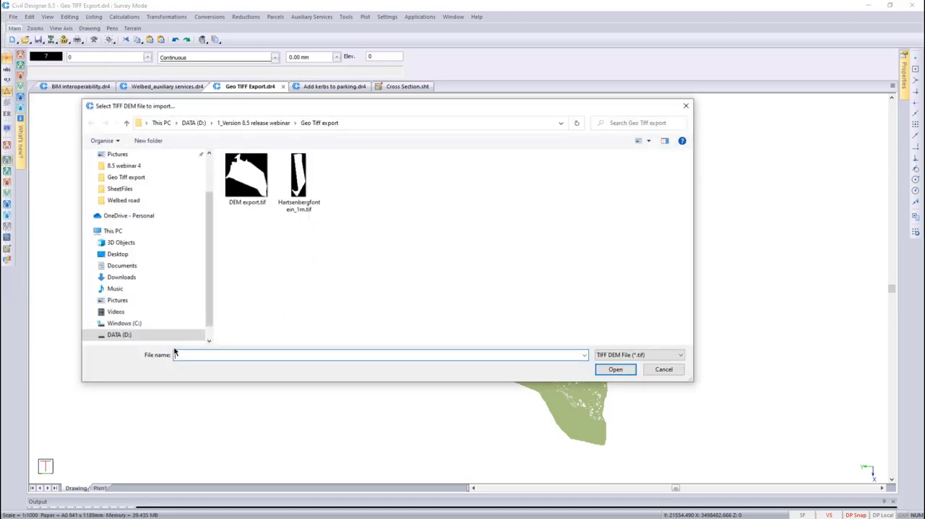
{"action": "left_click", "coordinate": [247, 199]}
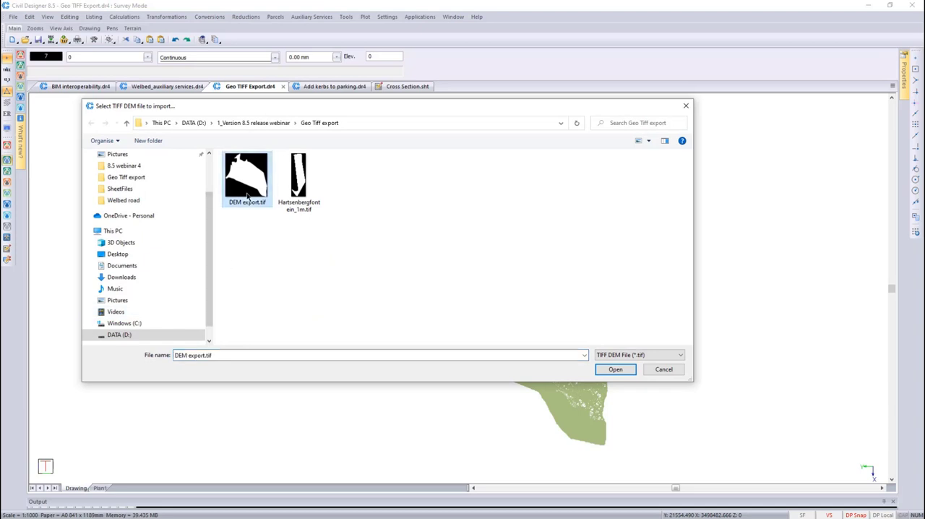
{"action": "left_click", "coordinate": [617, 370]}
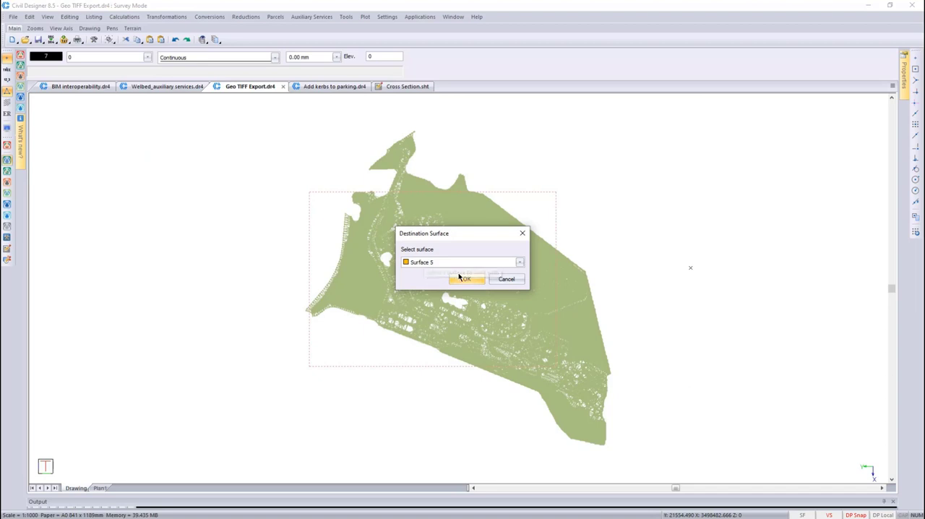
{"action": "left_click", "coordinate": [465, 280]}
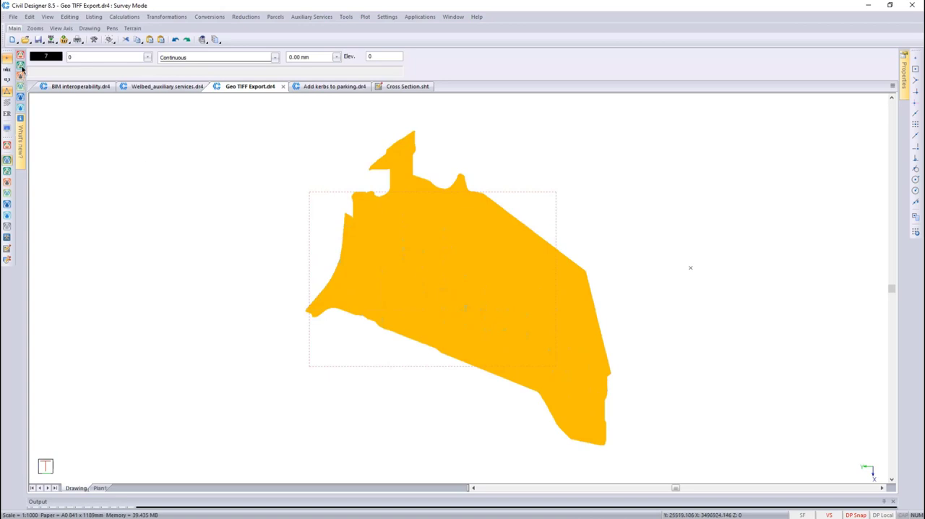
{"action": "mouse_move", "coordinate": [22, 66]}
{"action": "left_click", "coordinate": [112, 74]}
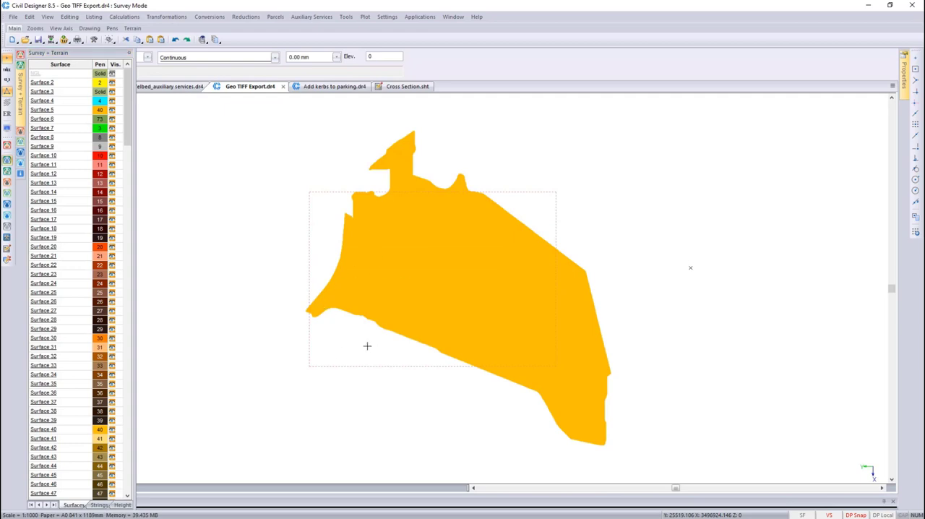
Display the point heights on a small central area of the imported grid to inspect them, and turn the heights off
{"action": "key", "text": "z"}
{"action": "left_click", "coordinate": [411, 268]}
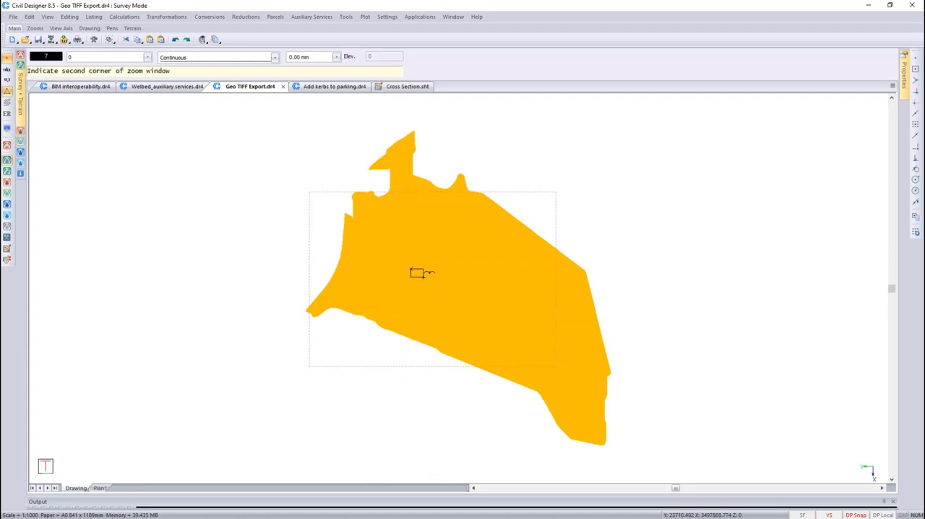
{"action": "left_click", "coordinate": [423, 276]}
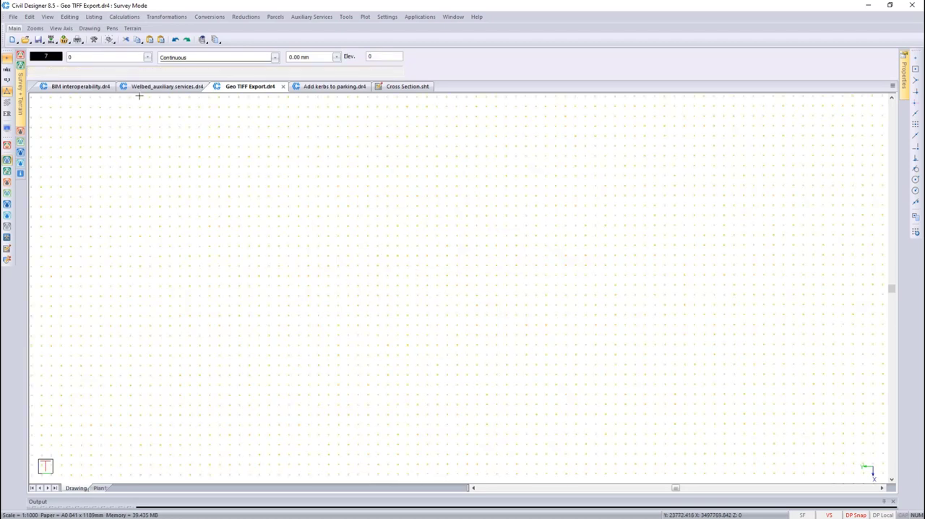
{"action": "scroll", "coordinate": [416, 269], "scroll_direction": "up", "scroll_amount": 1}
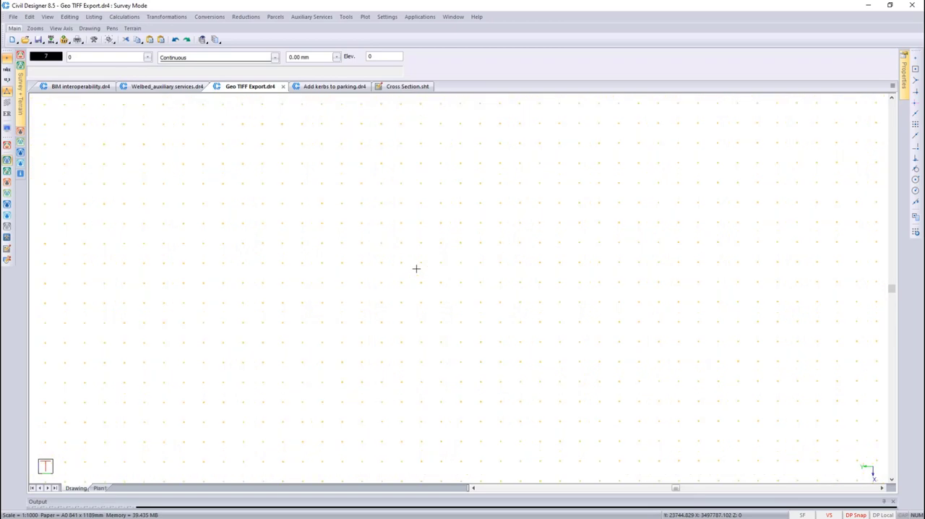
{"action": "left_click", "coordinate": [9, 80]}
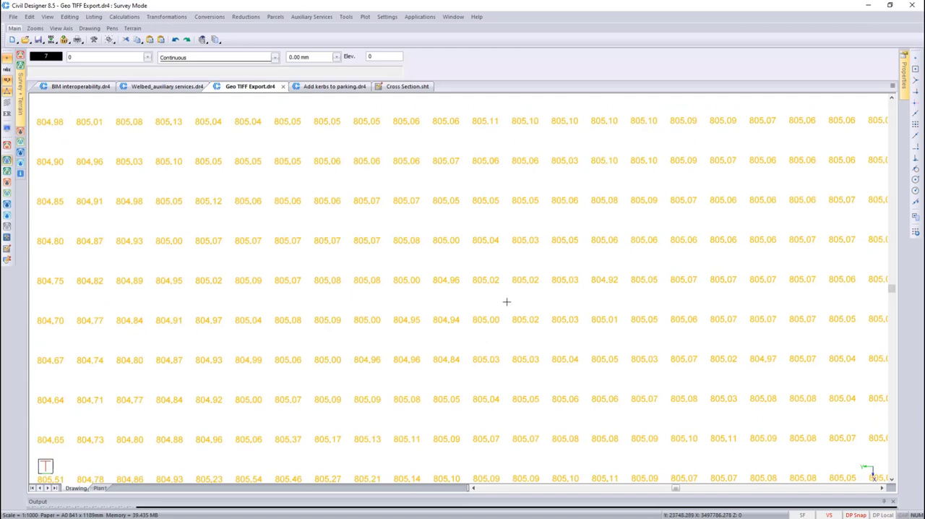
{"action": "middle_click_drag", "start_coordinate": [518, 305], "coordinate": [477, 285]}
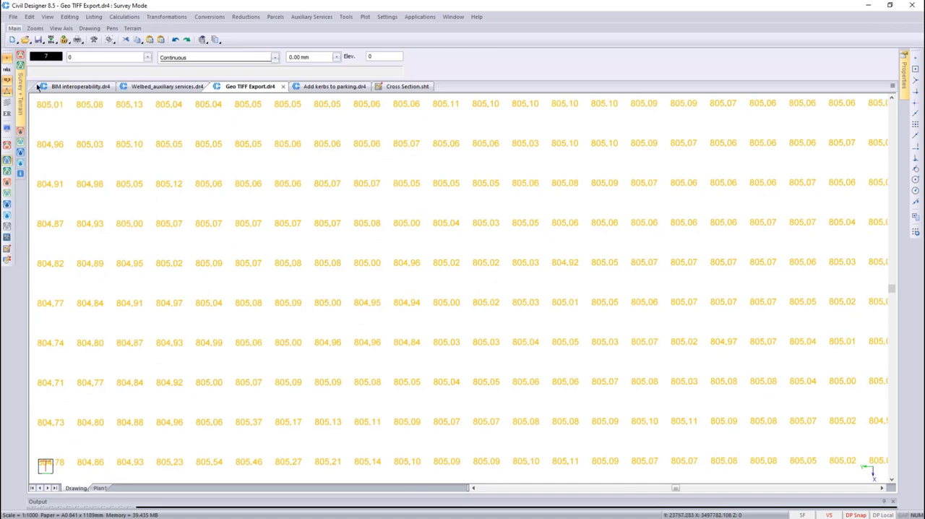
{"action": "left_click", "coordinate": [9, 81]}
Open the full imported surface in the 3D render view and examine its point grid up close from a low angle
{"action": "right_click", "coordinate": [309, 288]}
{"action": "left_click", "coordinate": [333, 294]}
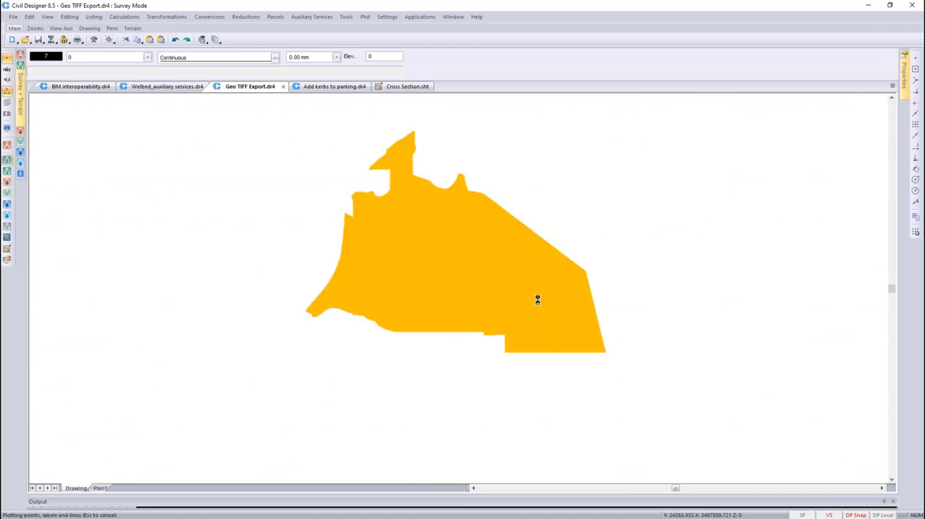
{"action": "right_click", "coordinate": [616, 278]}
{"action": "left_click", "coordinate": [645, 338]}
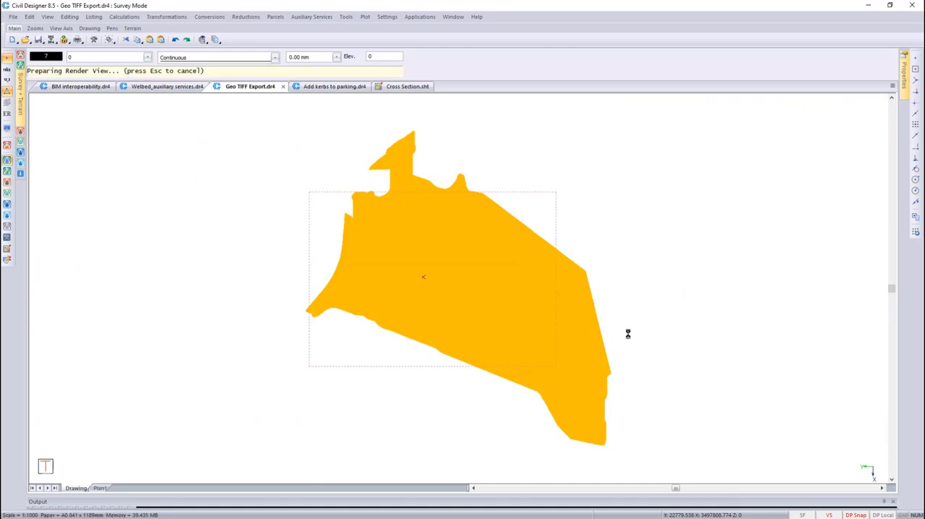
{"action": "scroll", "coordinate": [492, 308], "scroll_direction": "up", "scroll_amount": 6}
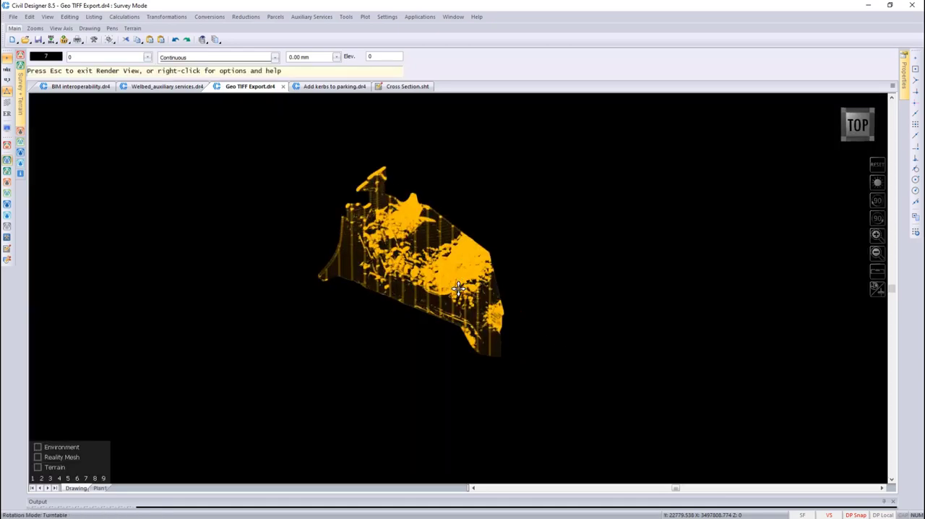
{"action": "left_click_drag", "start_coordinate": [425, 173], "coordinate": [428, 185]}
{"action": "scroll", "coordinate": [456, 291], "scroll_direction": "up", "scroll_amount": 10}
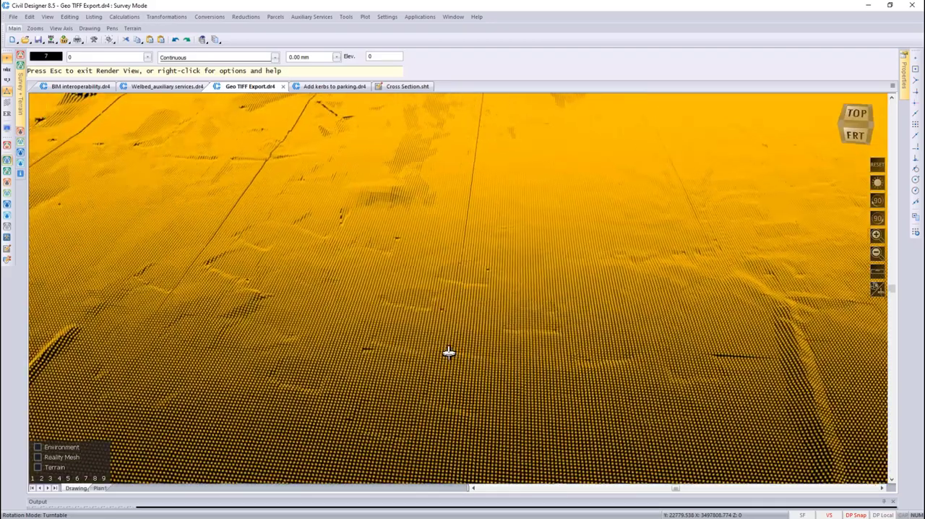
{"action": "left_click_drag", "start_coordinate": [449, 352], "coordinate": [310, 307]}
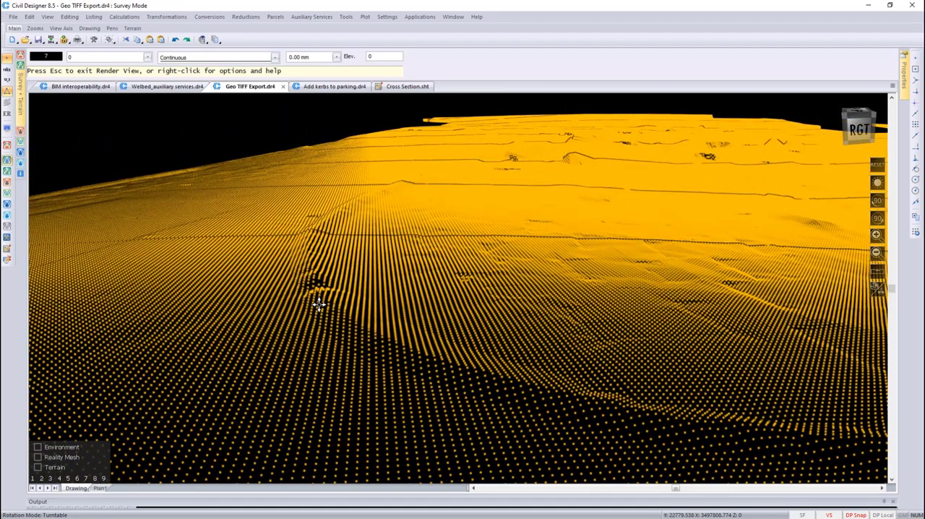